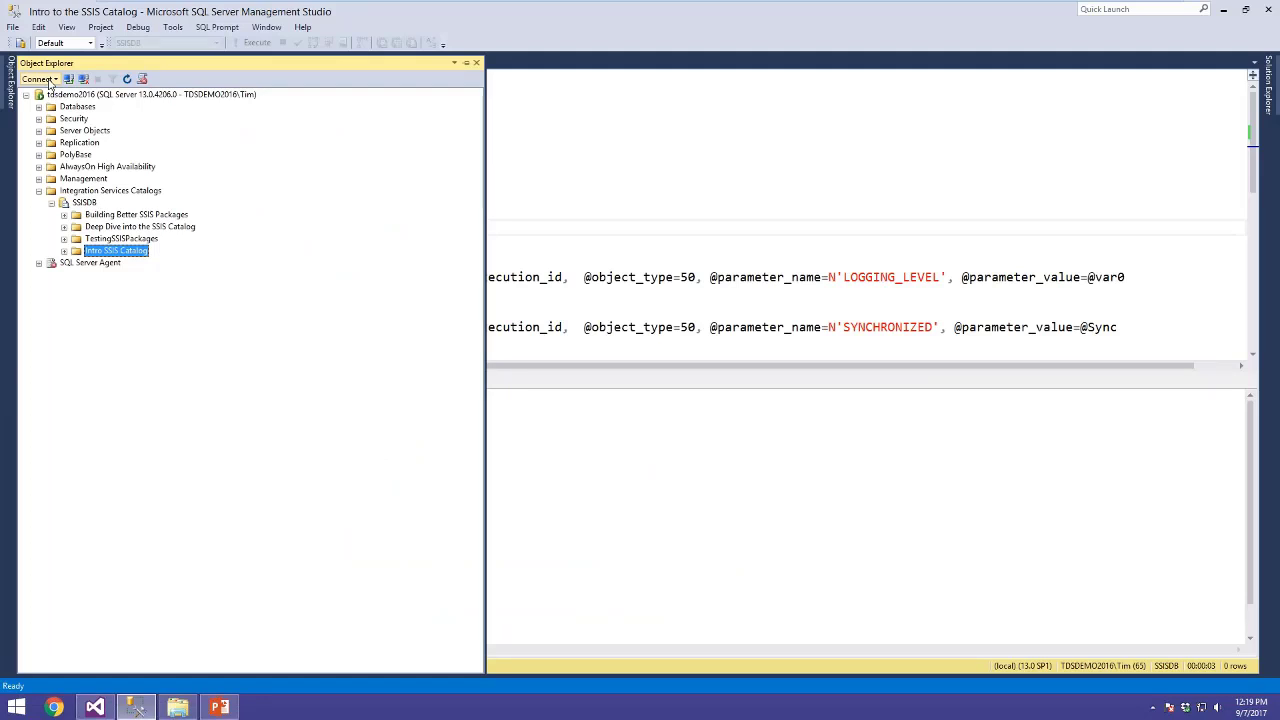
pyautogui.click(40, 80)
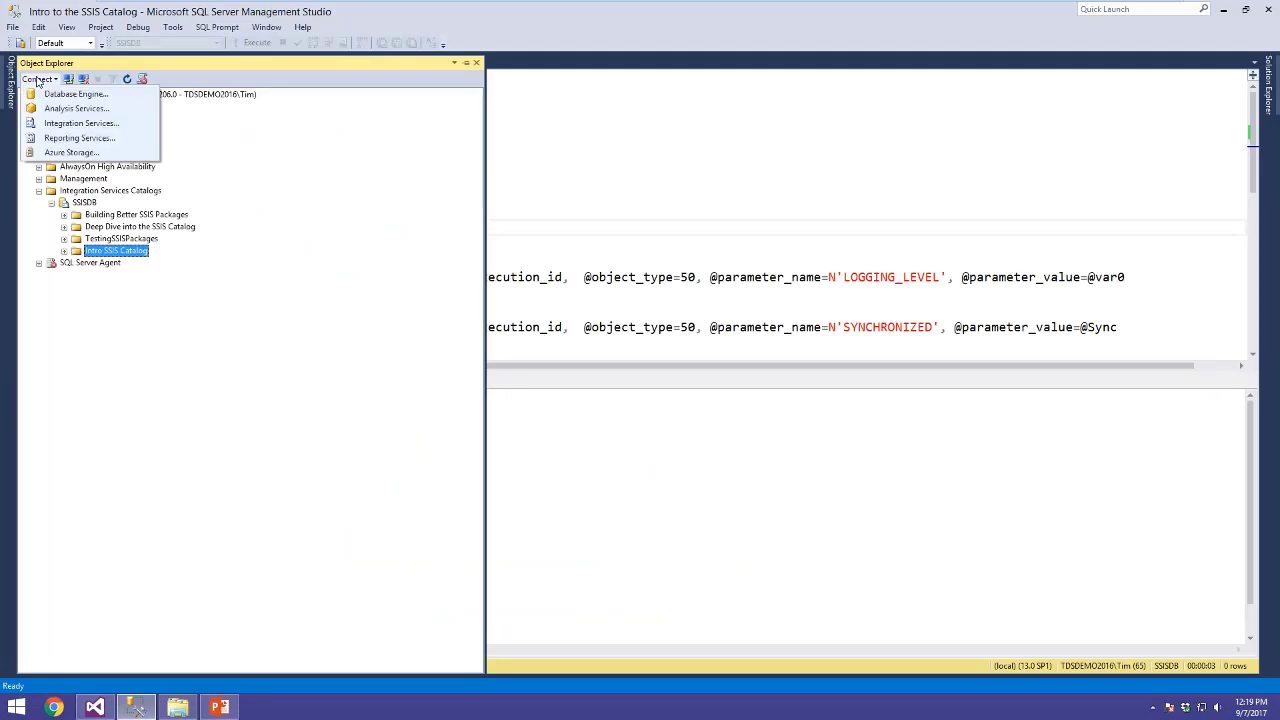
pyautogui.click(100, 126)
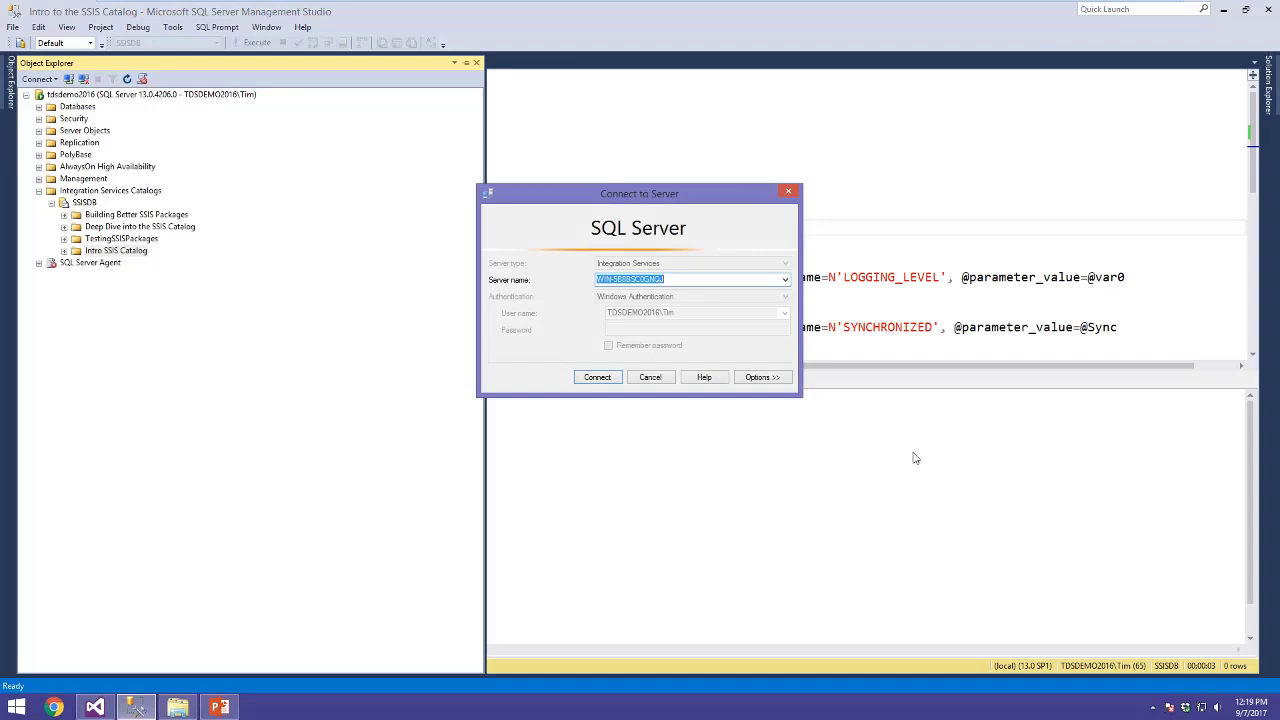
pyautogui.click(650, 378)
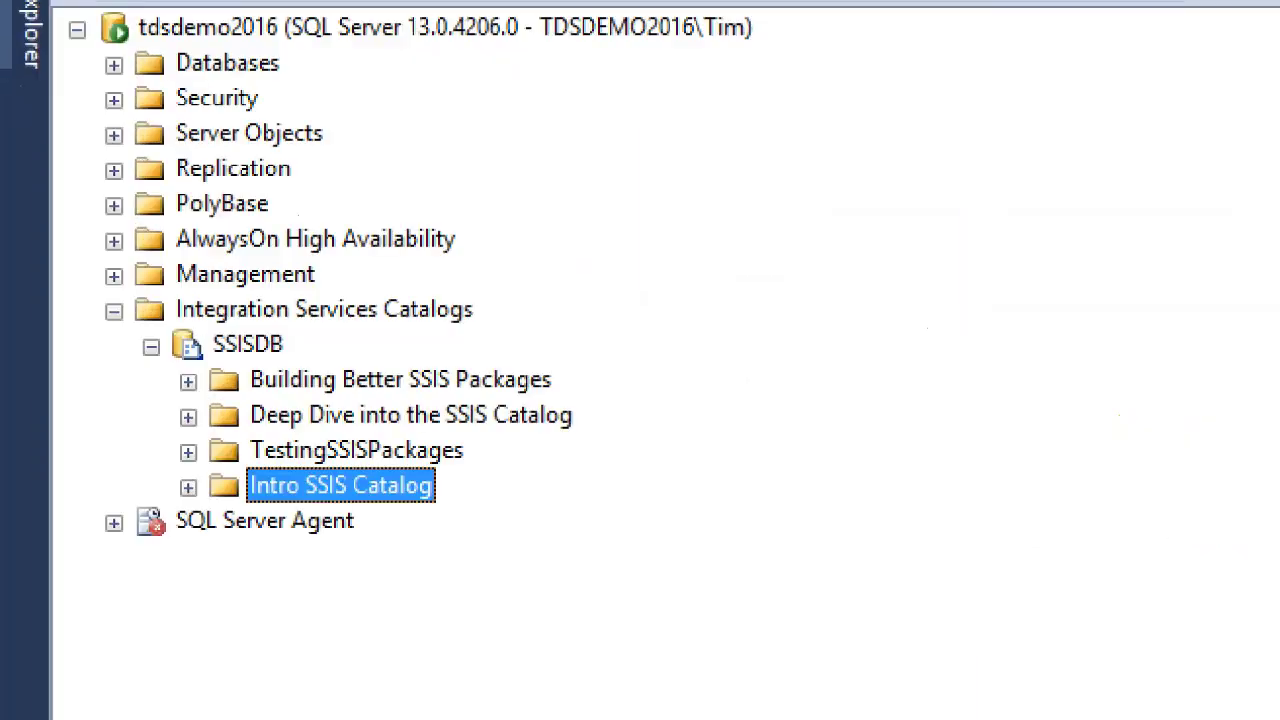
# Examine the Integration Services Catalogs node, the SSISDB catalog and the folders beneath it
pyautogui.moveTo(660, 462); pyautogui.dragTo(708, 458)
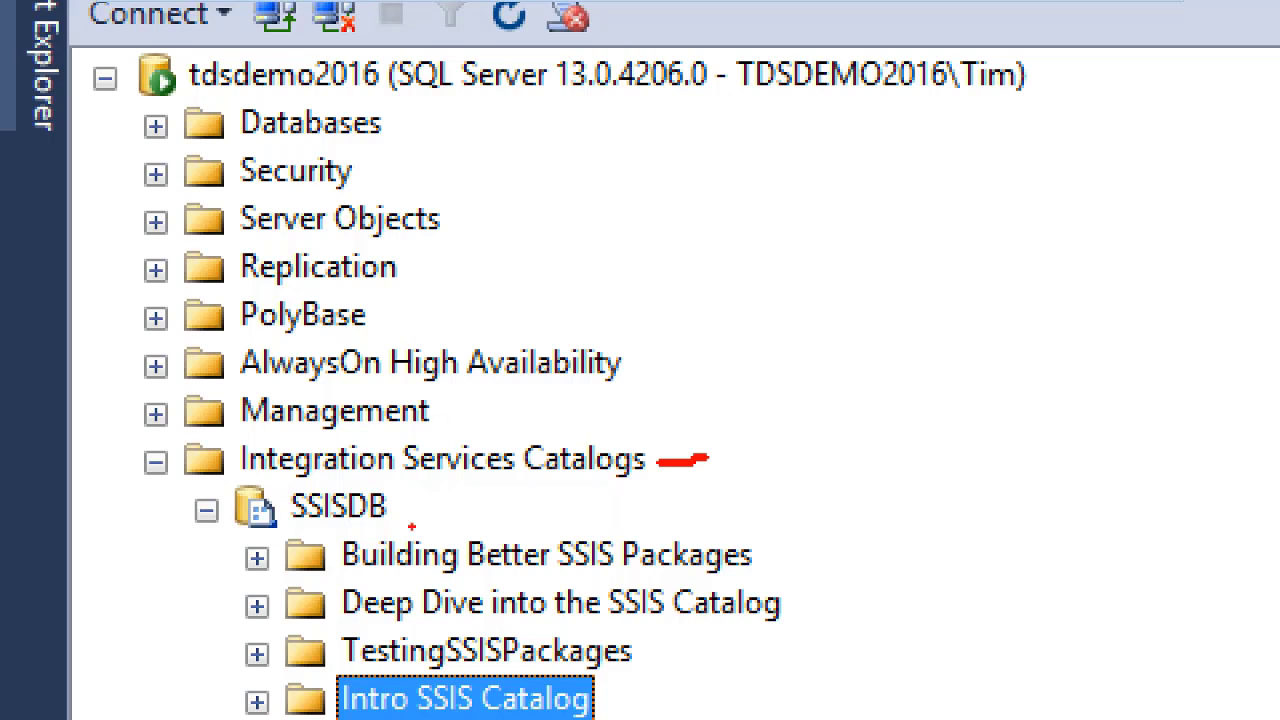
pyautogui.moveTo(406, 506); pyautogui.dragTo(462, 504)
pyautogui.moveTo(625, 430)
pyautogui.mouseDown()
pyautogui.moveTo(666, 457)
pyautogui.moveTo(623, 488)
pyautogui.moveTo(622, 452)
pyautogui.mouseUp()
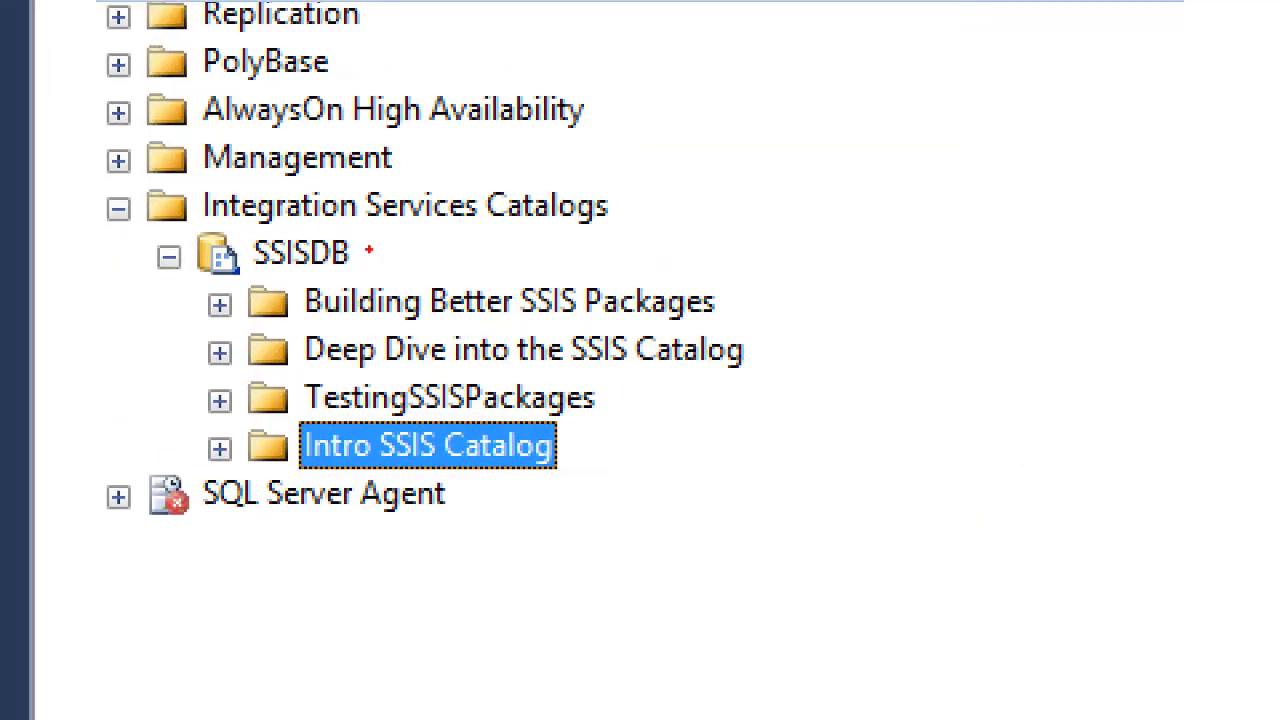
pyautogui.moveTo(724, 300)
pyautogui.mouseDown()
pyautogui.moveTo(768, 300)
pyautogui.moveTo(789, 343)
pyautogui.mouseUp()
pyautogui.moveTo(614, 407); pyautogui.dragTo(655, 408)
pyautogui.moveTo(586, 457); pyautogui.dragTo(631, 454)
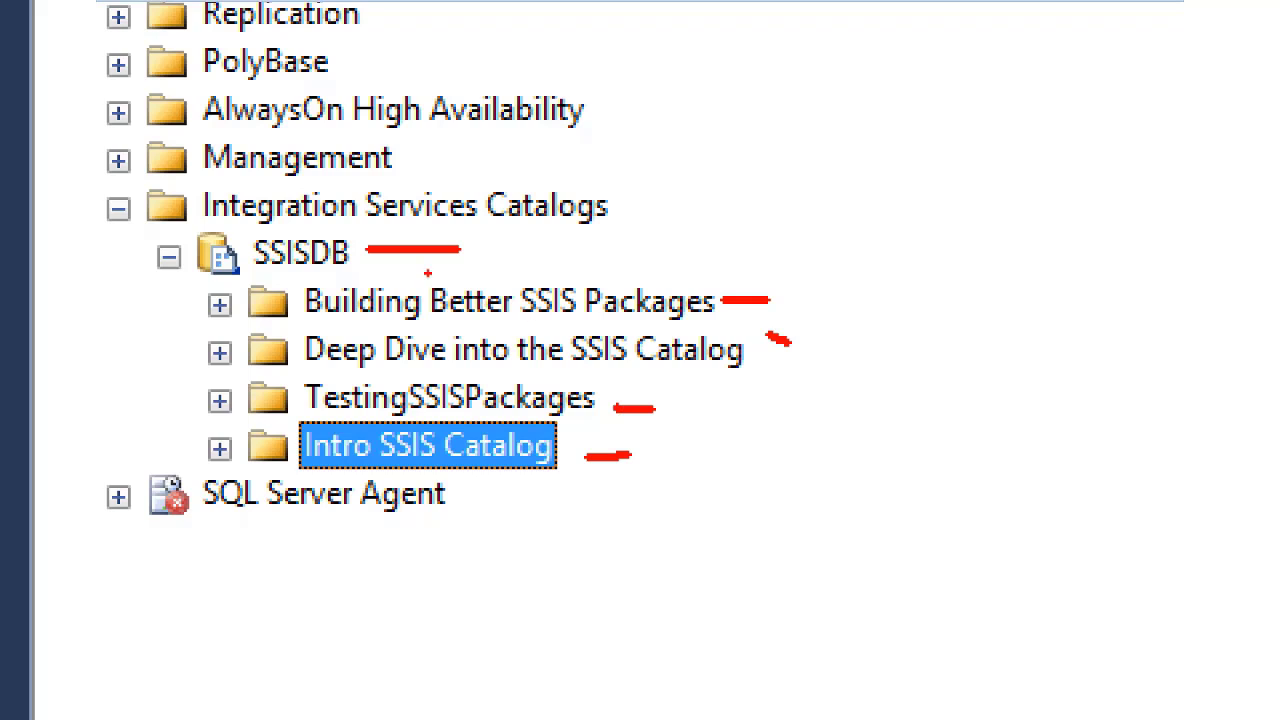
pyautogui.moveTo(510, 287); pyautogui.dragTo(550, 275)
pyautogui.moveTo(566, 450); pyautogui.dragTo(662, 449)
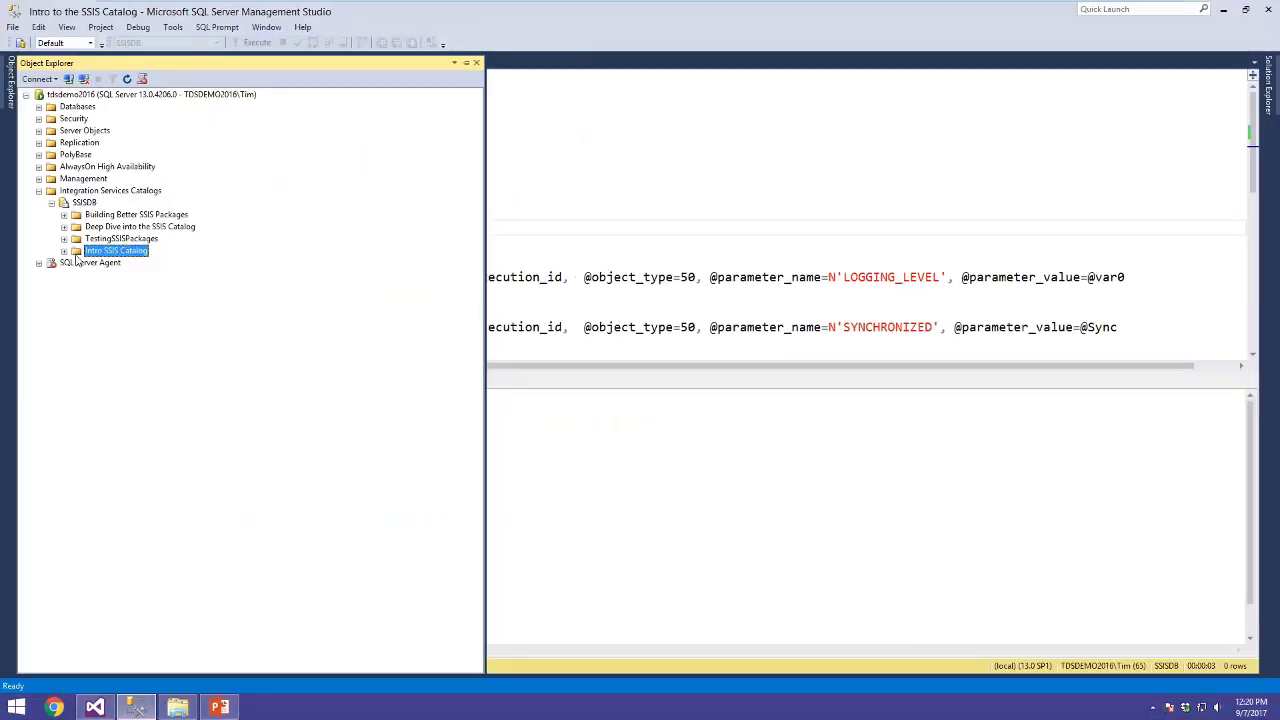
# Expand the Intro SSIS Catalog folder and examine its Projects and Environments subfolders alongside the other catalog folders
pyautogui.click(64, 251)
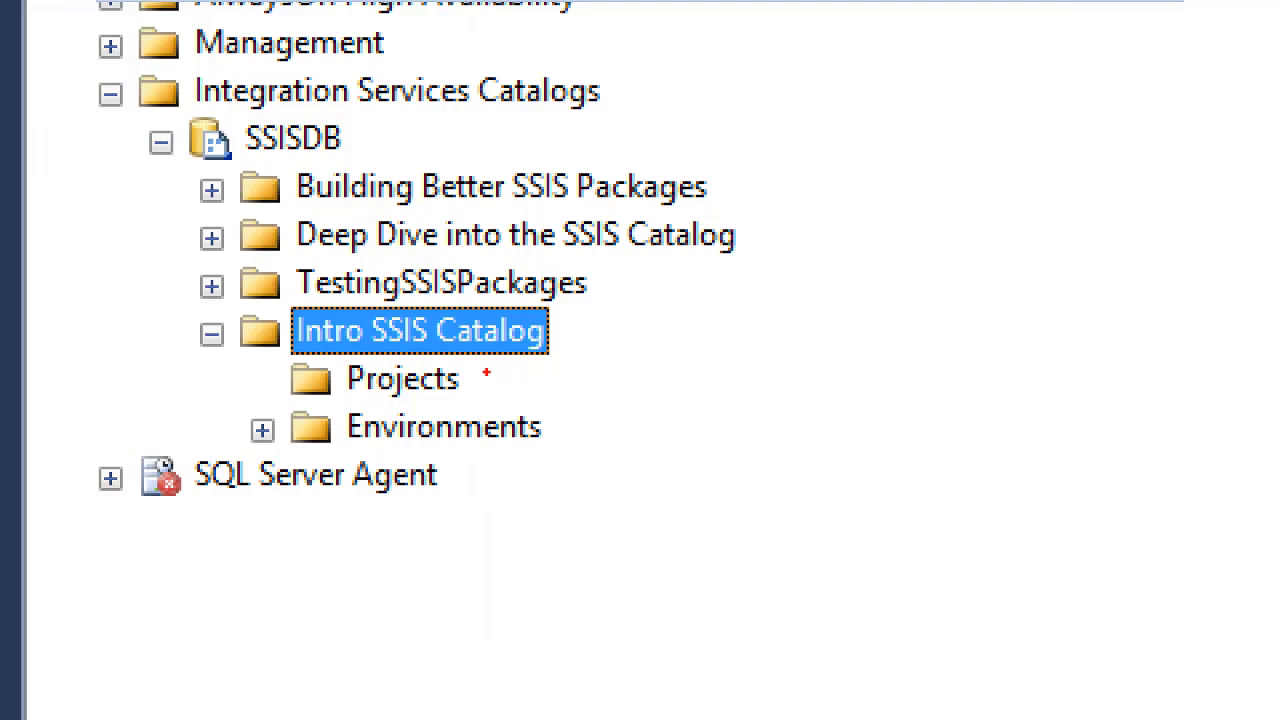
pyautogui.moveTo(475, 379); pyautogui.dragTo(620, 380)
pyautogui.moveTo(566, 427); pyautogui.dragTo(676, 428)
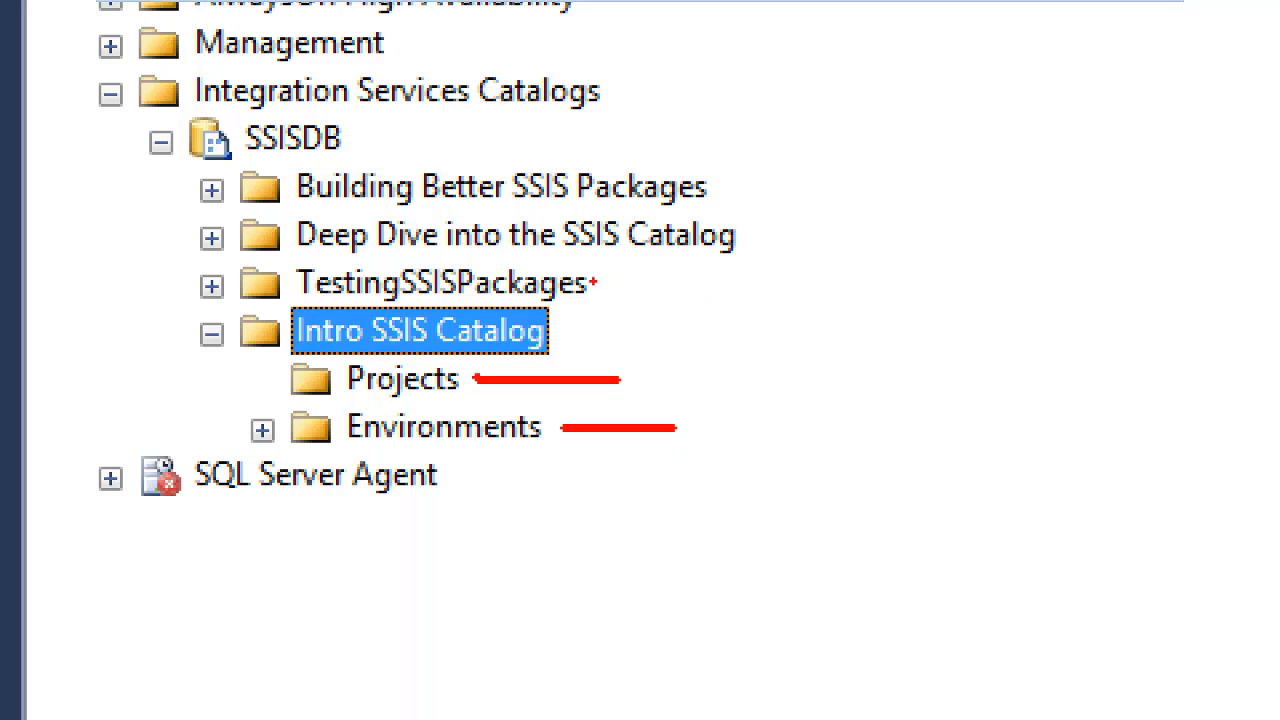
pyautogui.moveTo(593, 283); pyautogui.dragTo(640, 290)
pyautogui.moveTo(735, 215); pyautogui.dragTo(786, 224)
pyautogui.moveTo(734, 185); pyautogui.dragTo(862, 187)
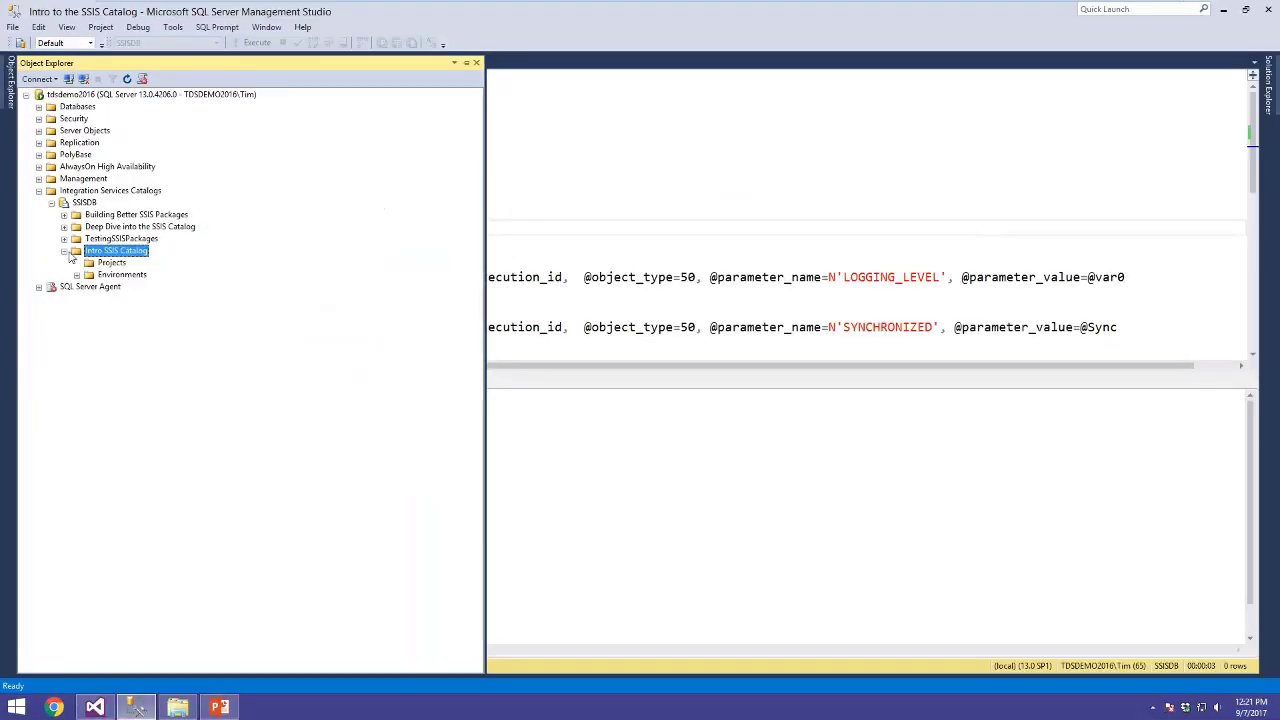
# Refresh the Projects folder under Intro SSIS Catalog and expand the Intro to the SSIS Catalog project down to its packages
pyautogui.rightClick(370, 387)
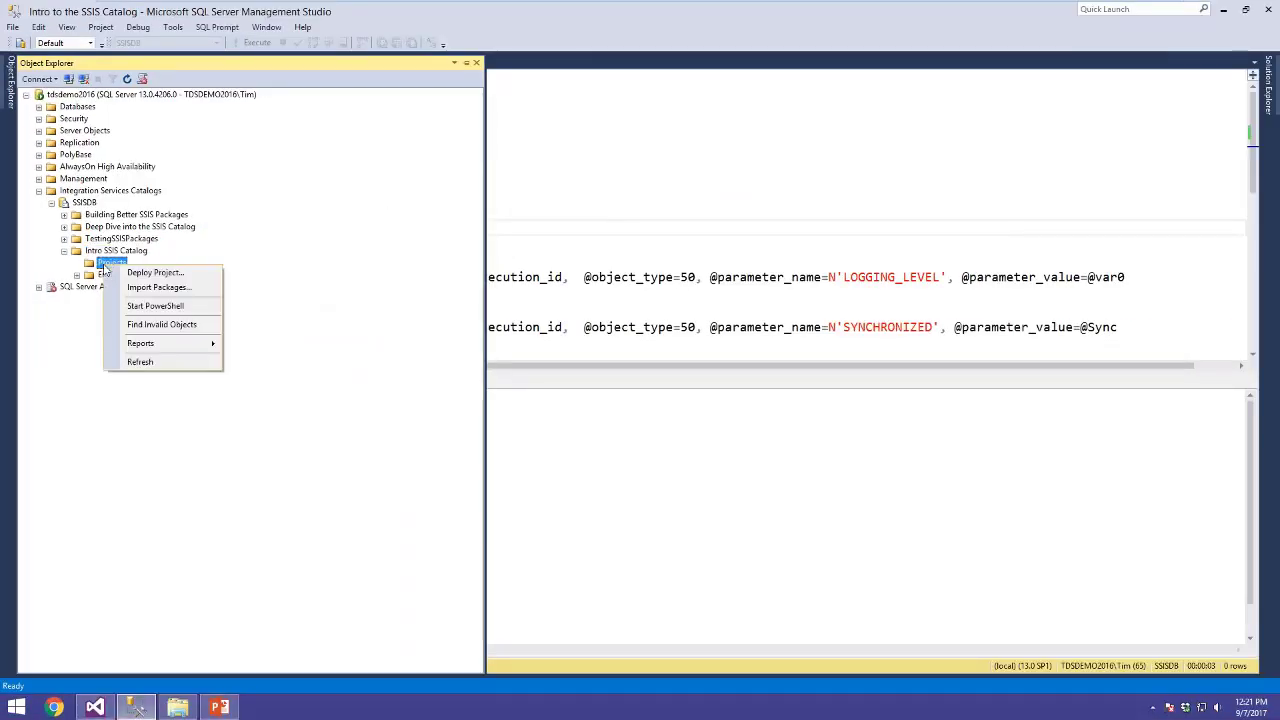
pyautogui.click(140, 362)
pyautogui.click(77, 263)
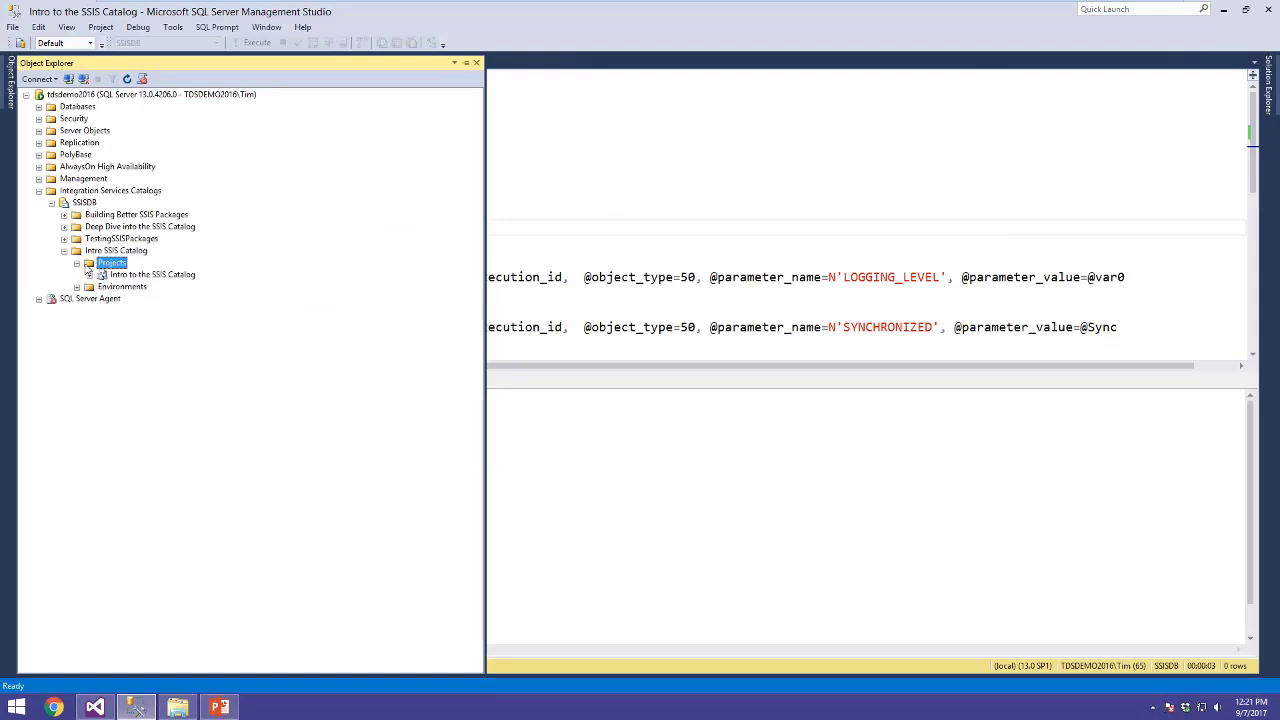
pyautogui.click(89, 275)
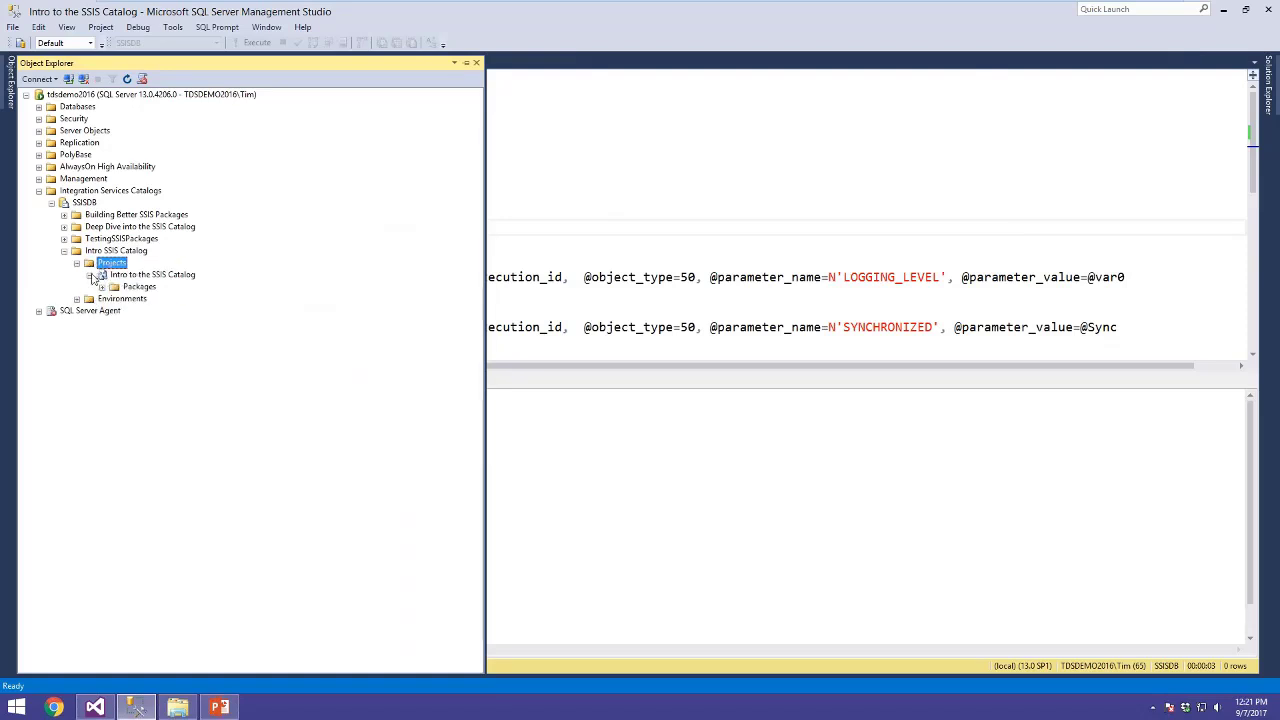
pyautogui.click(102, 287)
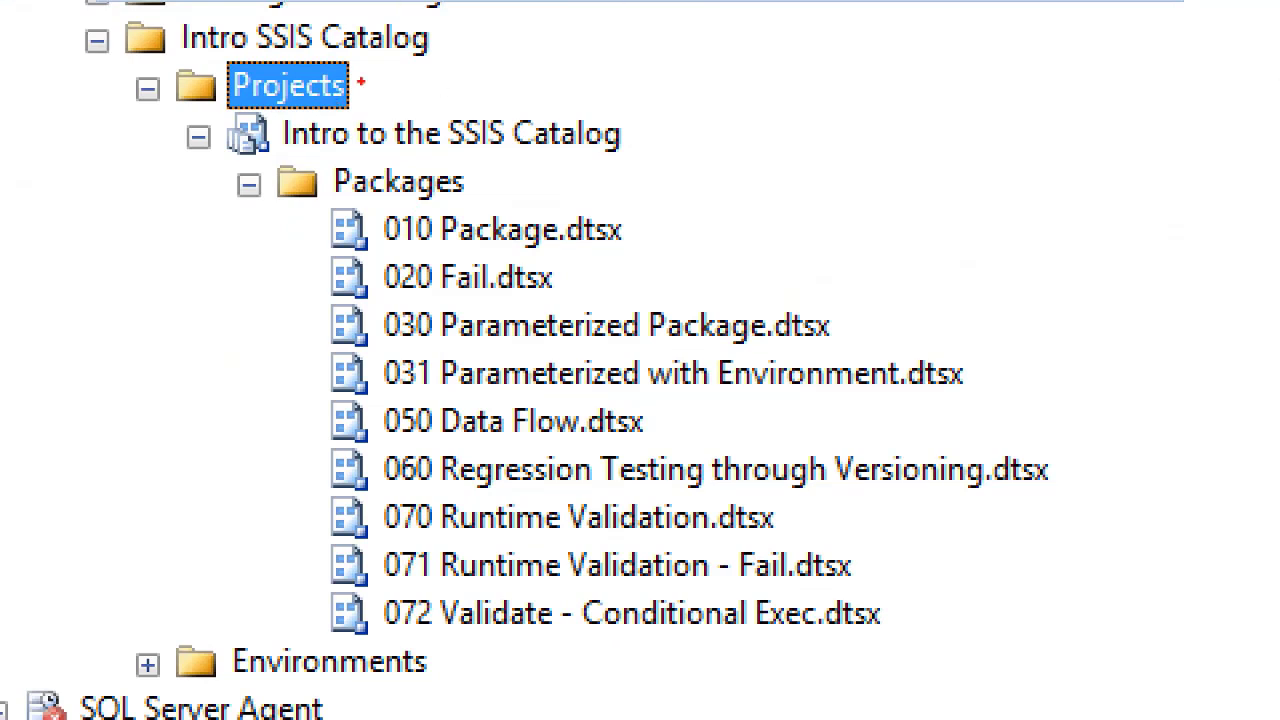
# Examine the hierarchy from the Projects folder through the Intro to the SSIS Catalog project to its Packages folder
pyautogui.moveTo(358, 82); pyautogui.dragTo(430, 82)
pyautogui.moveTo(638, 134); pyautogui.dragTo(704, 134)
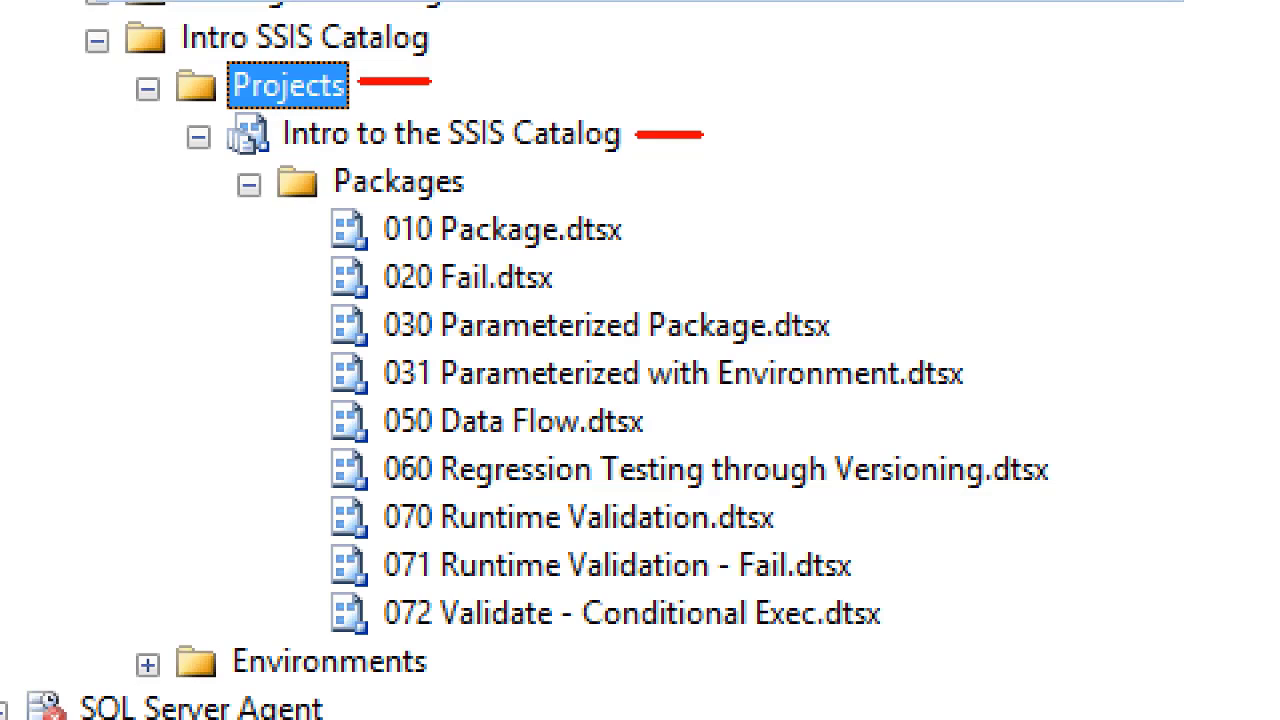
pyautogui.moveTo(469, 183); pyautogui.dragTo(528, 186)
pyautogui.moveTo(650, 199)
pyautogui.mouseDown()
pyautogui.moveTo(1104, 432)
pyautogui.moveTo(818, 697)
pyautogui.moveTo(216, 634)
pyautogui.moveTo(192, 215)
pyautogui.mouseUp()
pyautogui.moveTo(386, 183); pyautogui.dragTo(690, 181)
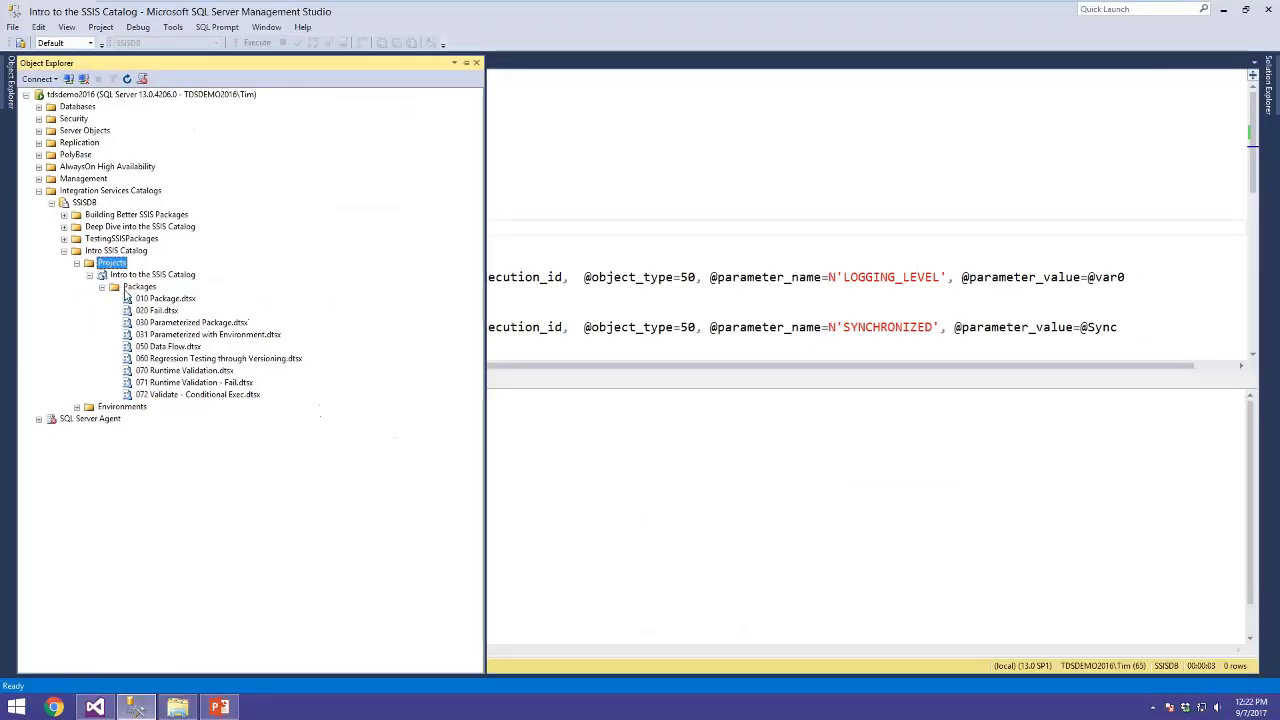
# Examine the Configure, Execute and Properties actions offered for the 010 Package.dtsx package
pyautogui.rightClick(148, 300)
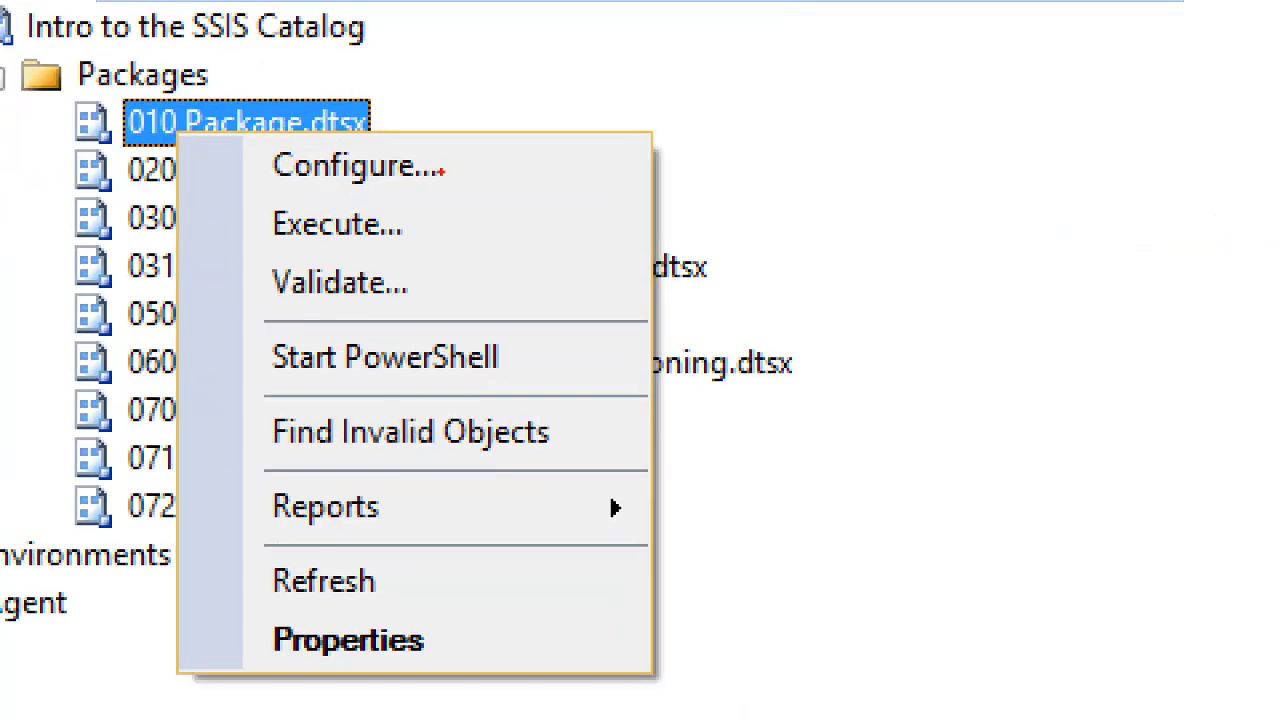
pyautogui.moveTo(440, 170); pyautogui.dragTo(478, 164)
pyautogui.moveTo(414, 229); pyautogui.dragTo(470, 231)
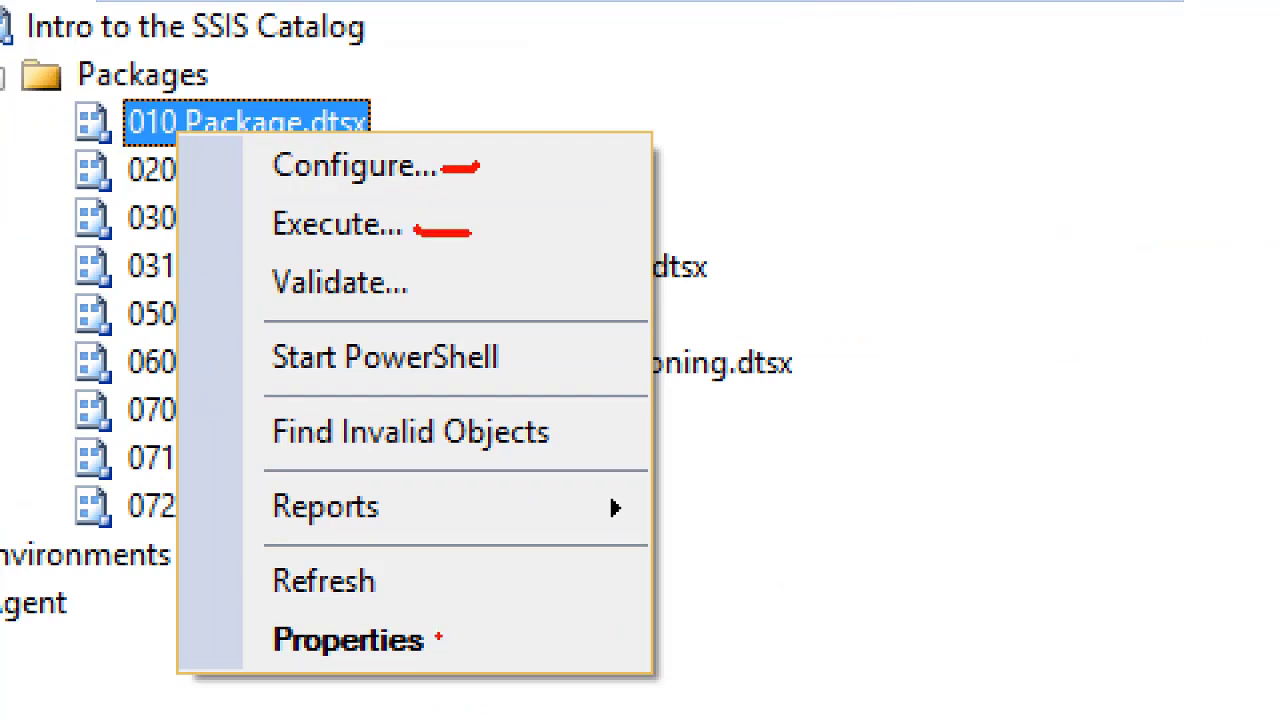
pyautogui.moveTo(437, 637); pyautogui.dragTo(505, 641)
pyautogui.moveTo(437, 150); pyautogui.dragTo(468, 145)
pyautogui.moveTo(514, 652); pyautogui.dragTo(568, 646)
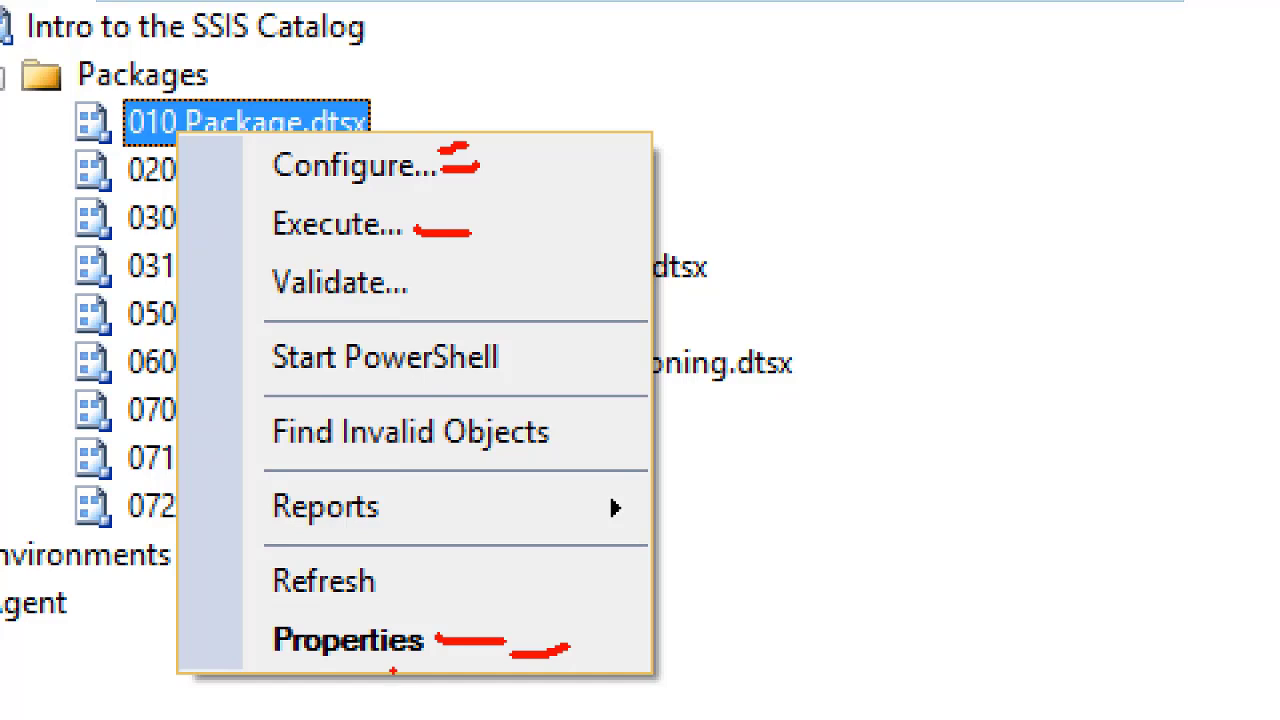
pyautogui.press('Escape')
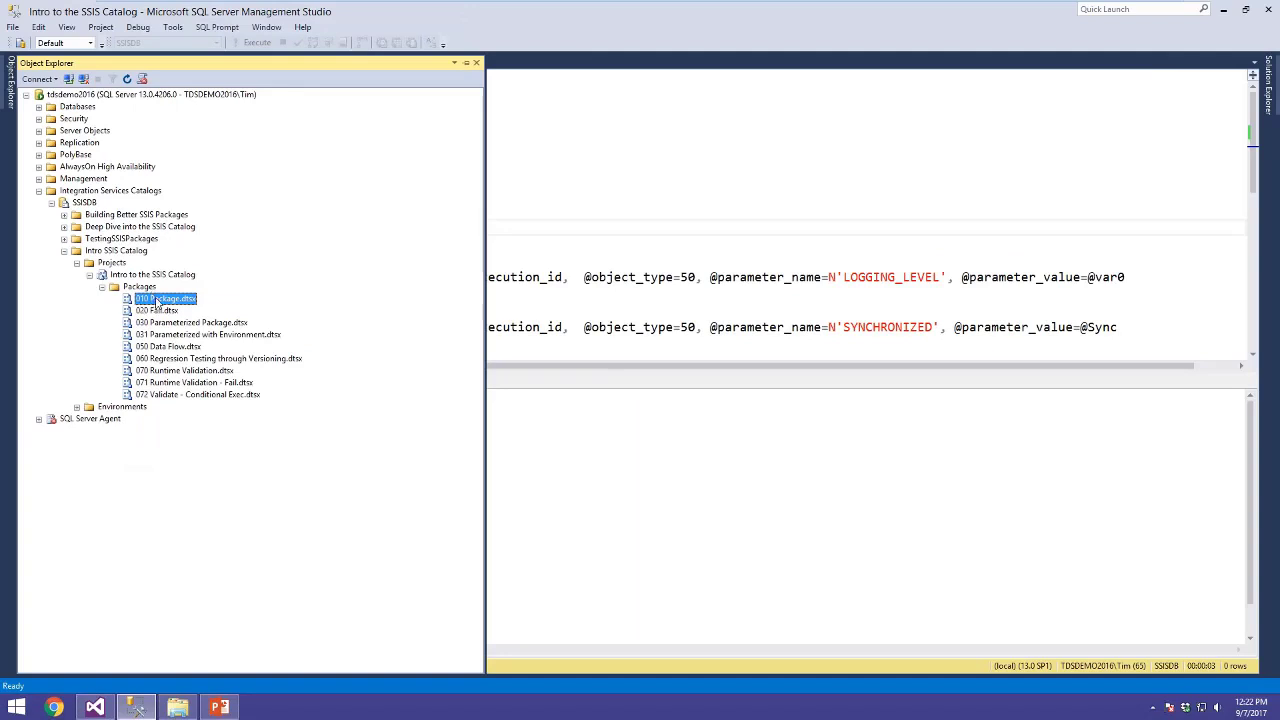
# Open the Execute Package dialog for 010 Package.dtsx and examine the ppConnStr parameter and its value field
pyautogui.rightClick(156, 302)
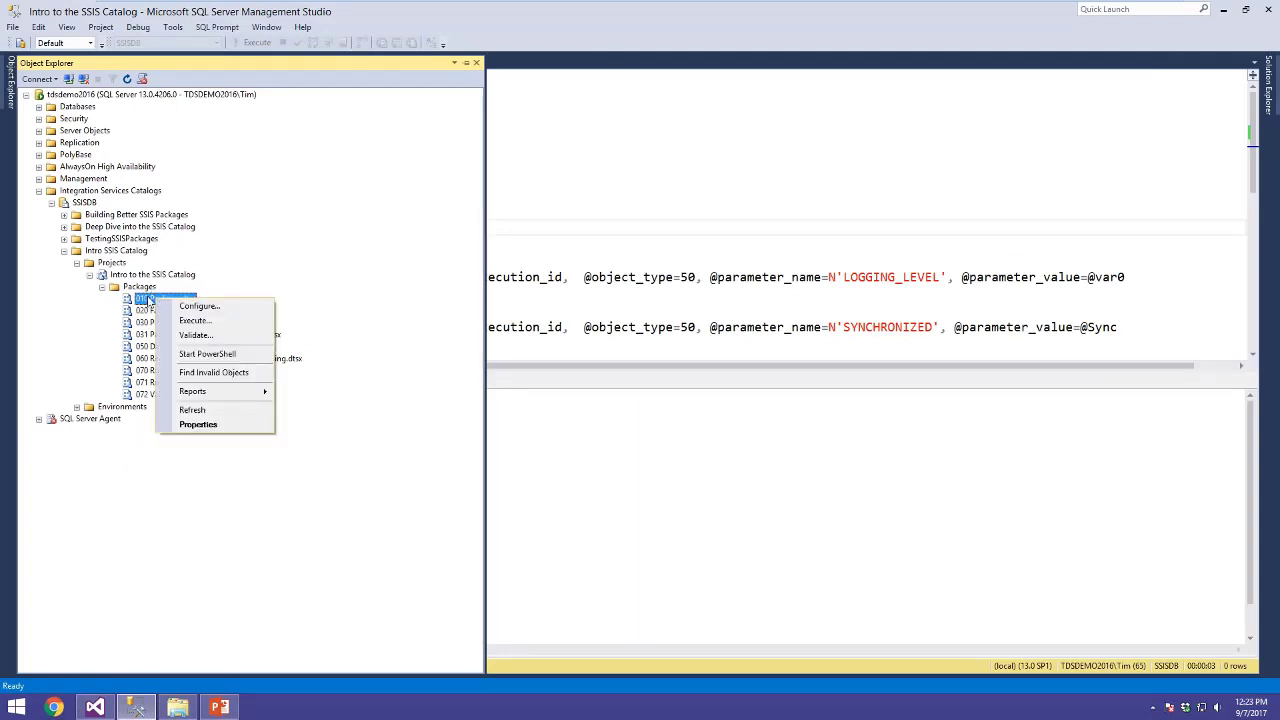
pyautogui.click(226, 324)
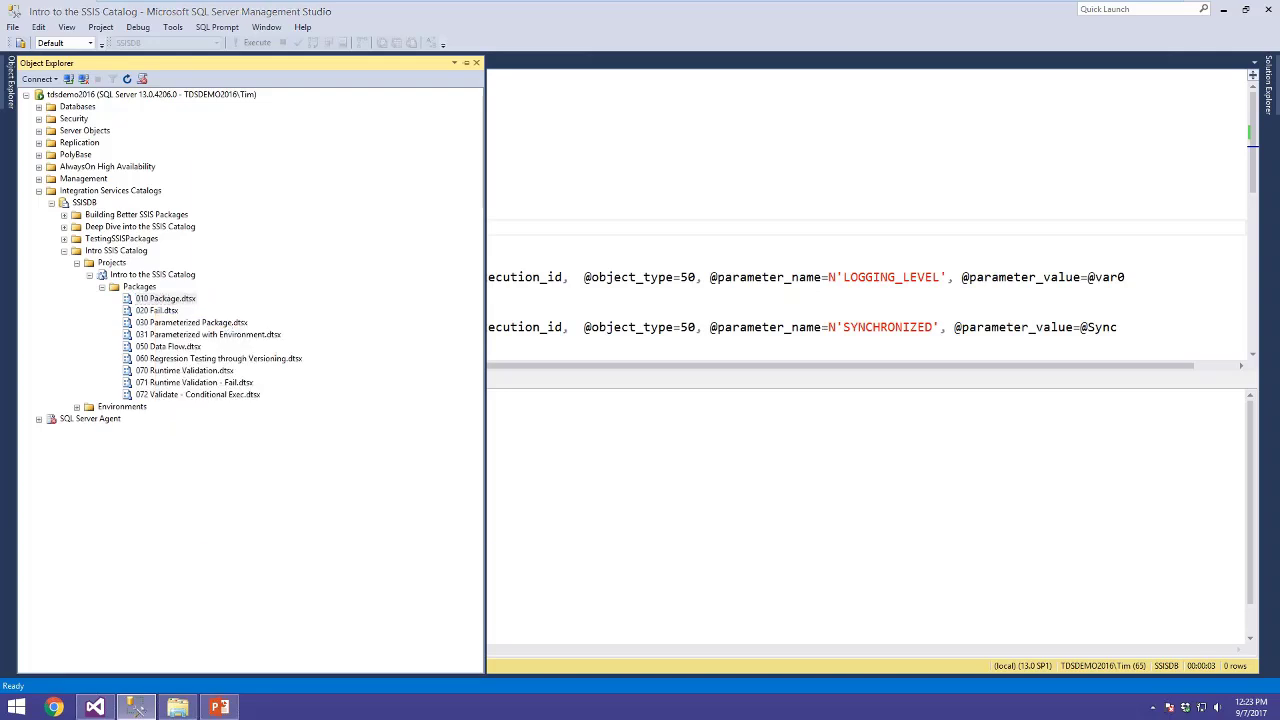
pyautogui.moveTo(476, 69); pyautogui.dragTo(526, 70)
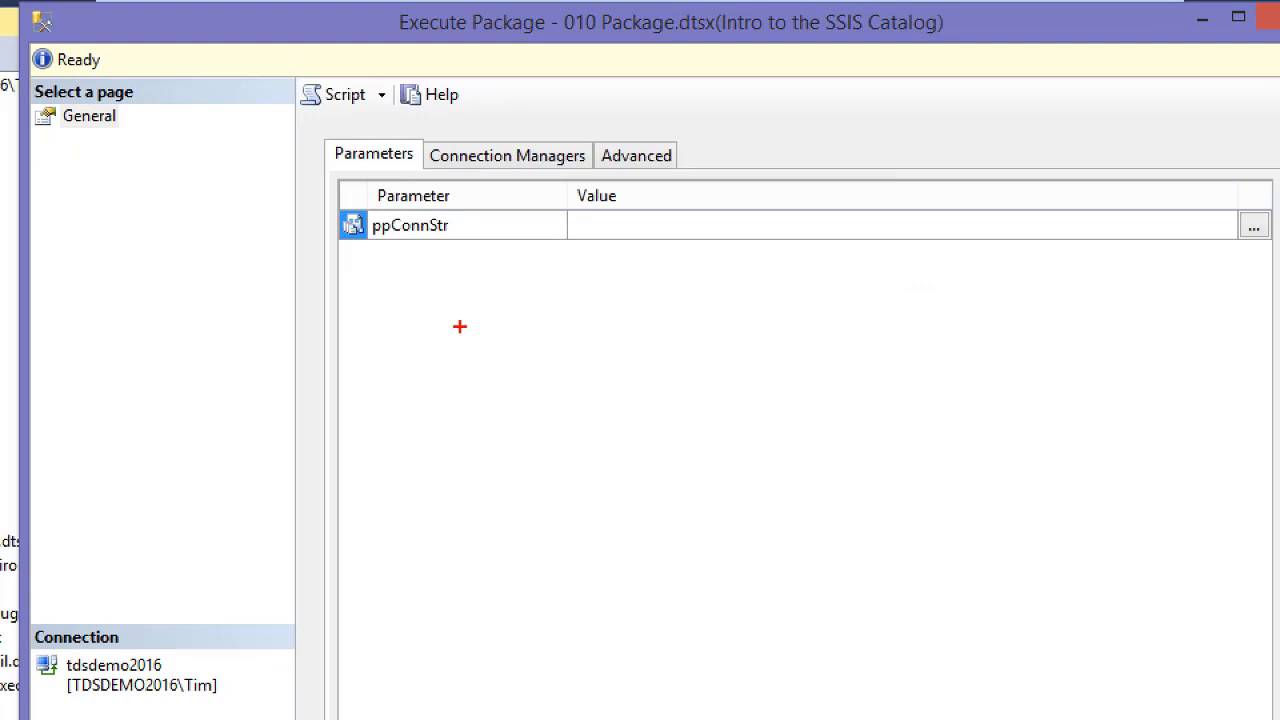
pyautogui.moveTo(357, 262); pyautogui.dragTo(660, 262)
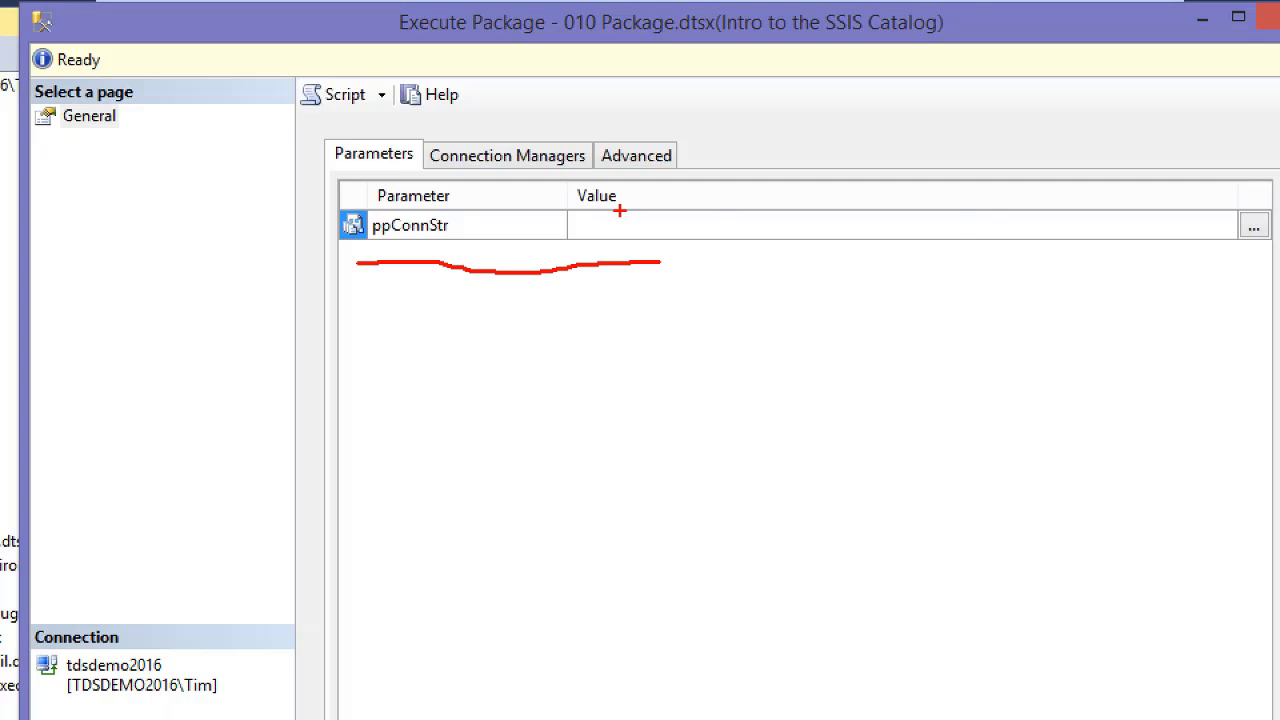
pyautogui.moveTo(558, 194)
pyautogui.mouseDown()
pyautogui.moveTo(580, 217)
pyautogui.moveTo(790, 248)
pyautogui.moveTo(1260, 244)
pyautogui.mouseUp()
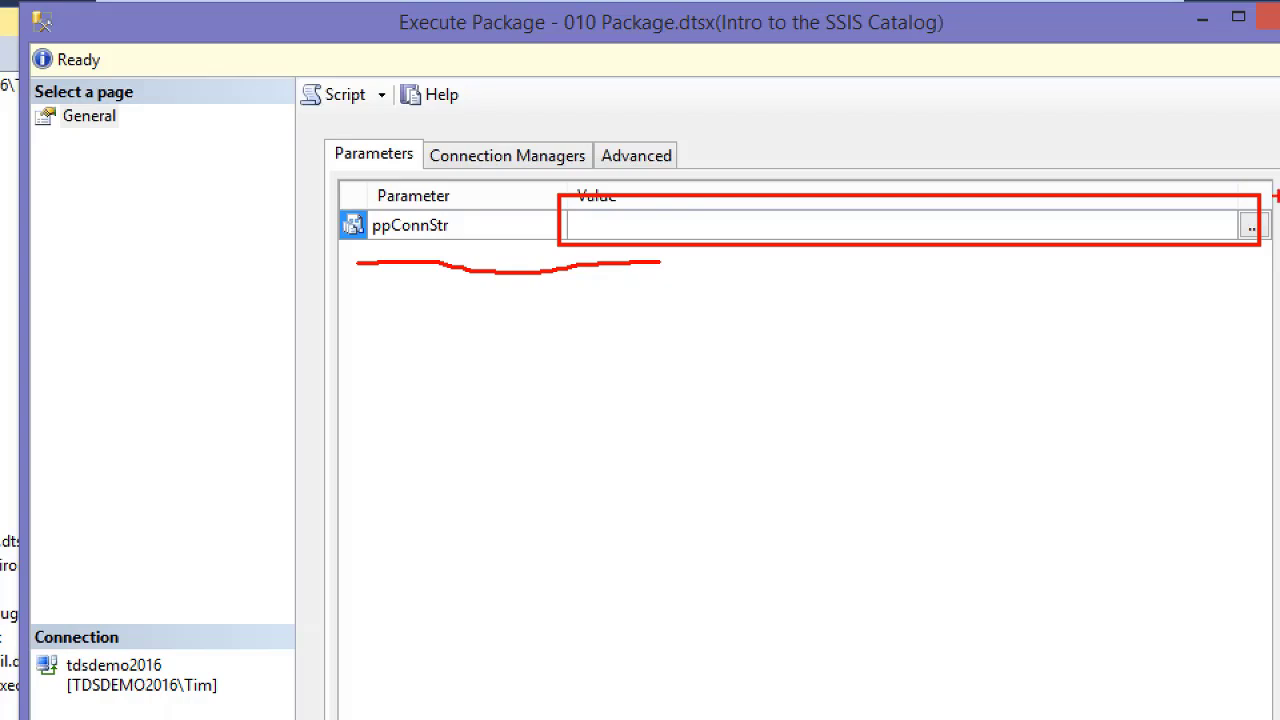
pyautogui.press('Escape')
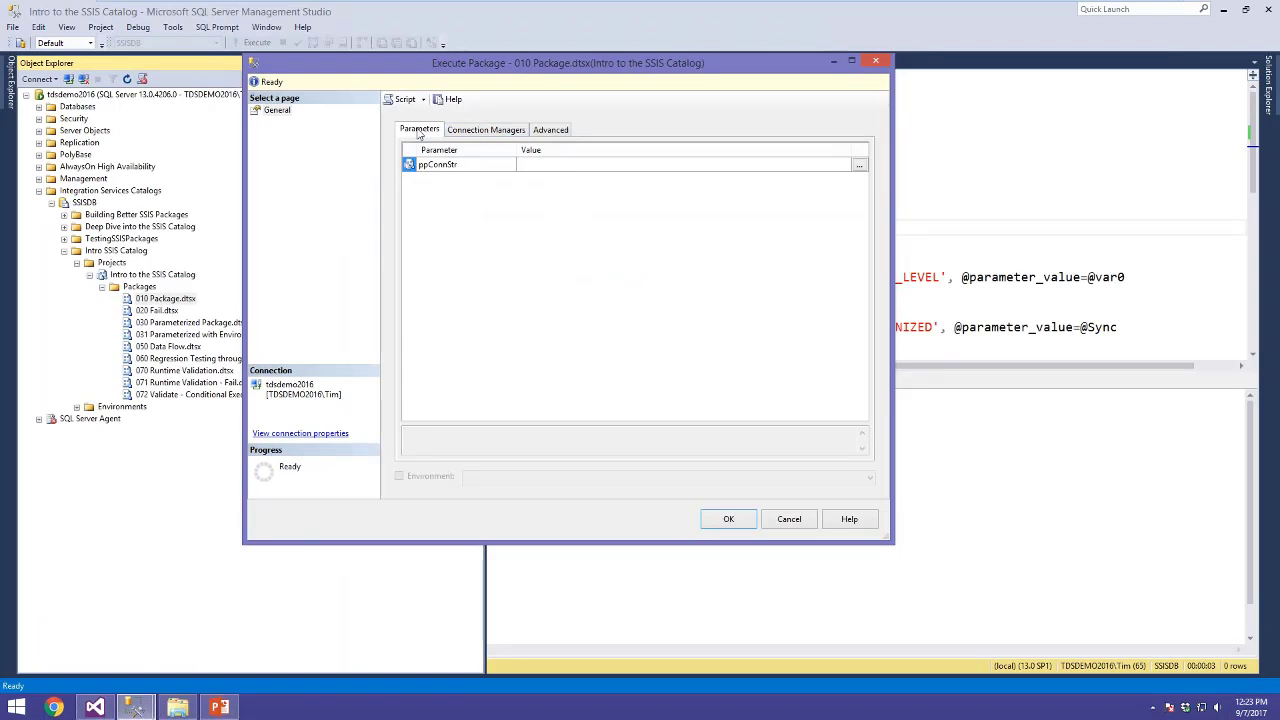
# Review the package's connection managers and the connection properties that can be set for AdventureWorks2012
pyautogui.click(475, 131)
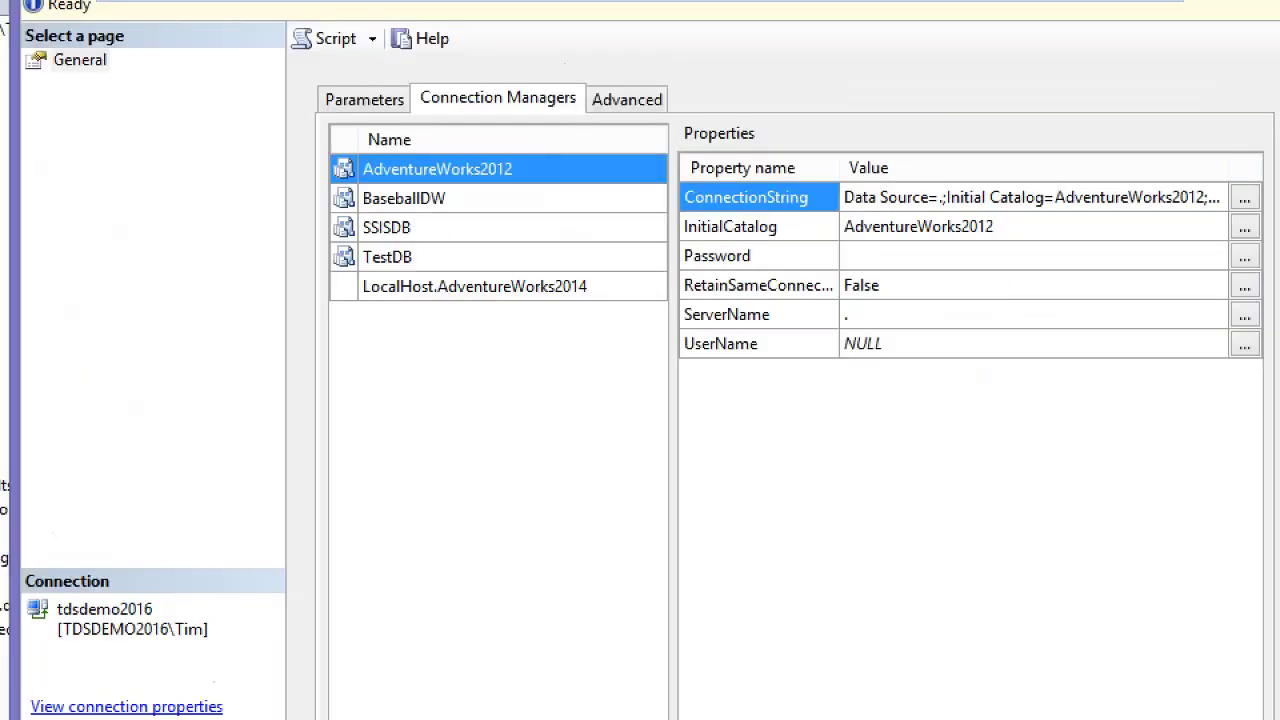
pyautogui.moveTo(389, 210)
pyautogui.mouseDown()
pyautogui.moveTo(434, 211)
pyautogui.moveTo(480, 182)
pyautogui.mouseUp()
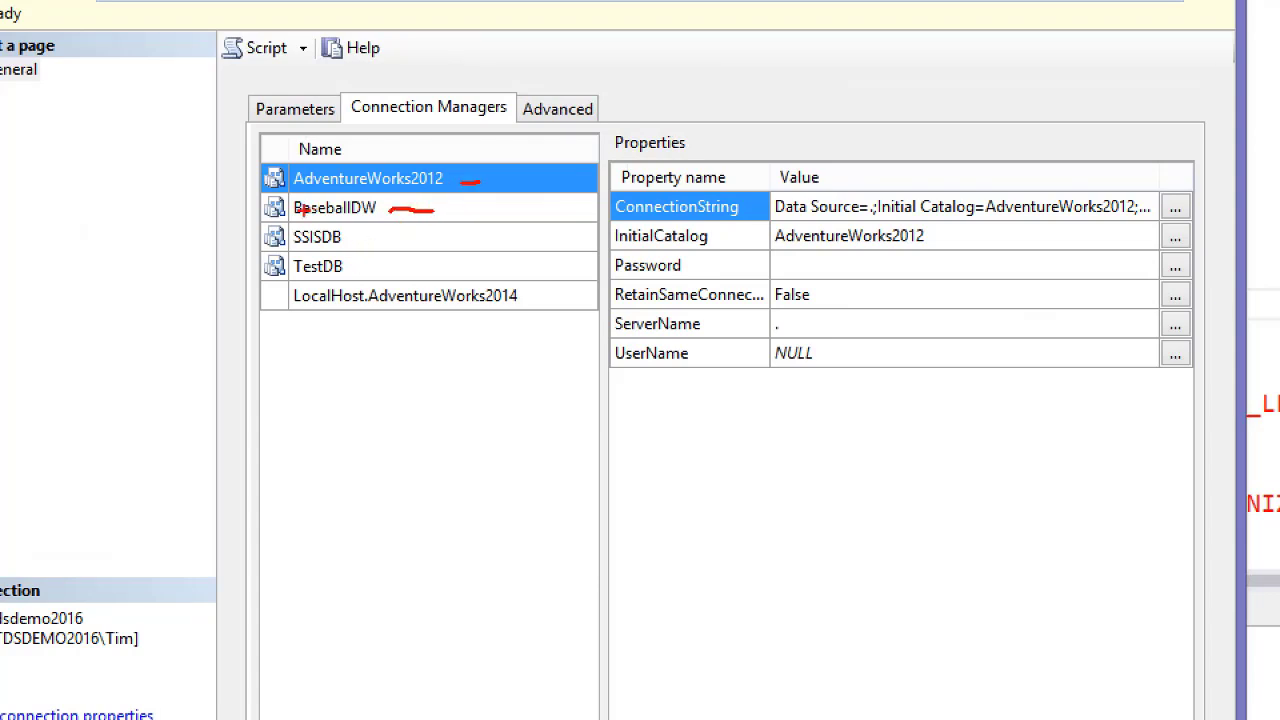
pyautogui.moveTo(695, 147)
pyautogui.mouseDown()
pyautogui.moveTo(700, 386)
pyautogui.moveTo(918, 276)
pyautogui.moveTo(726, 155)
pyautogui.mouseUp()
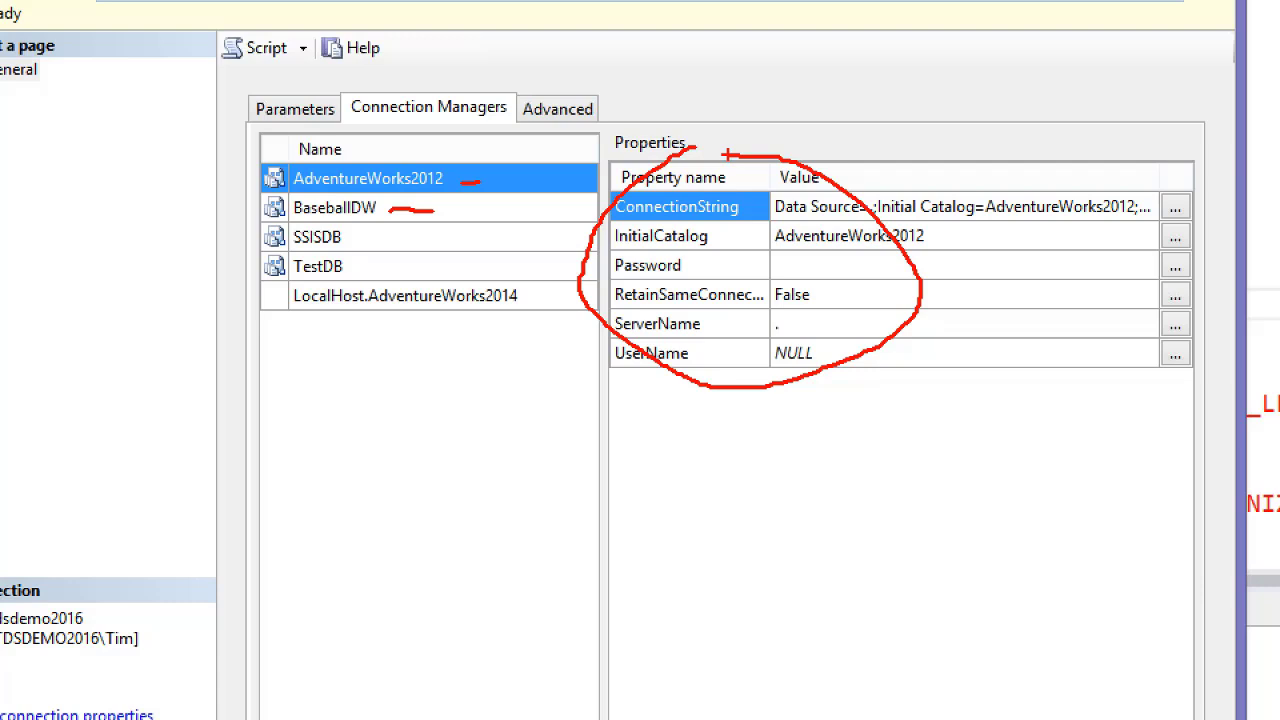
pyautogui.moveTo(243, 94); pyautogui.dragTo(372, 130)
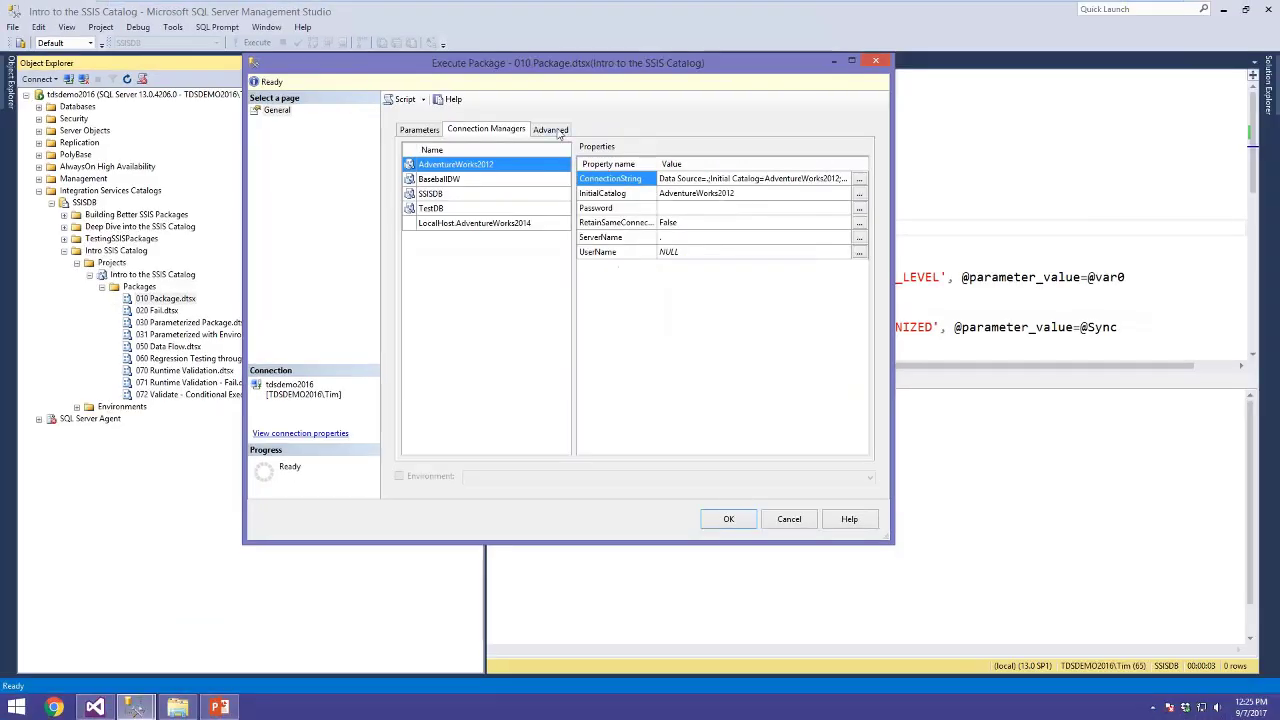
# Review the advanced execution options, including the logging level, Dump on errors, 32-bit runtime and Environment settings
pyautogui.click(571, 115)
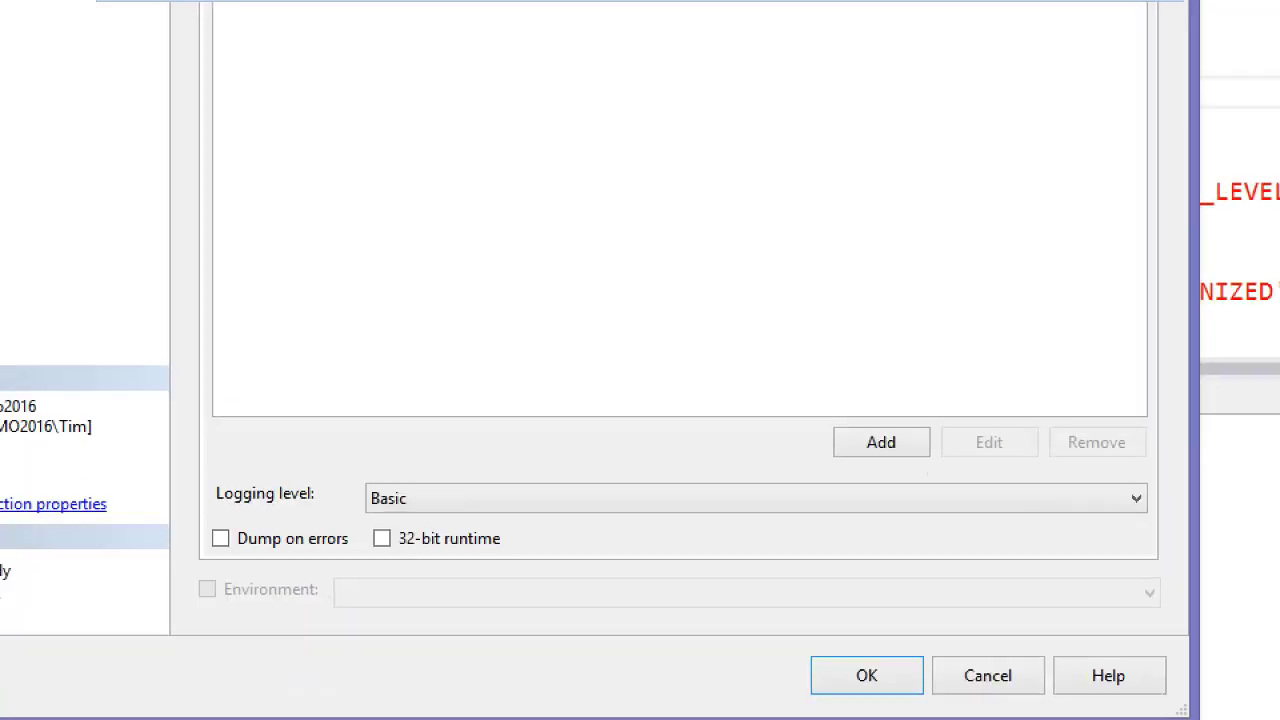
pyautogui.moveTo(174, 360); pyautogui.dragTo(1186, 545)
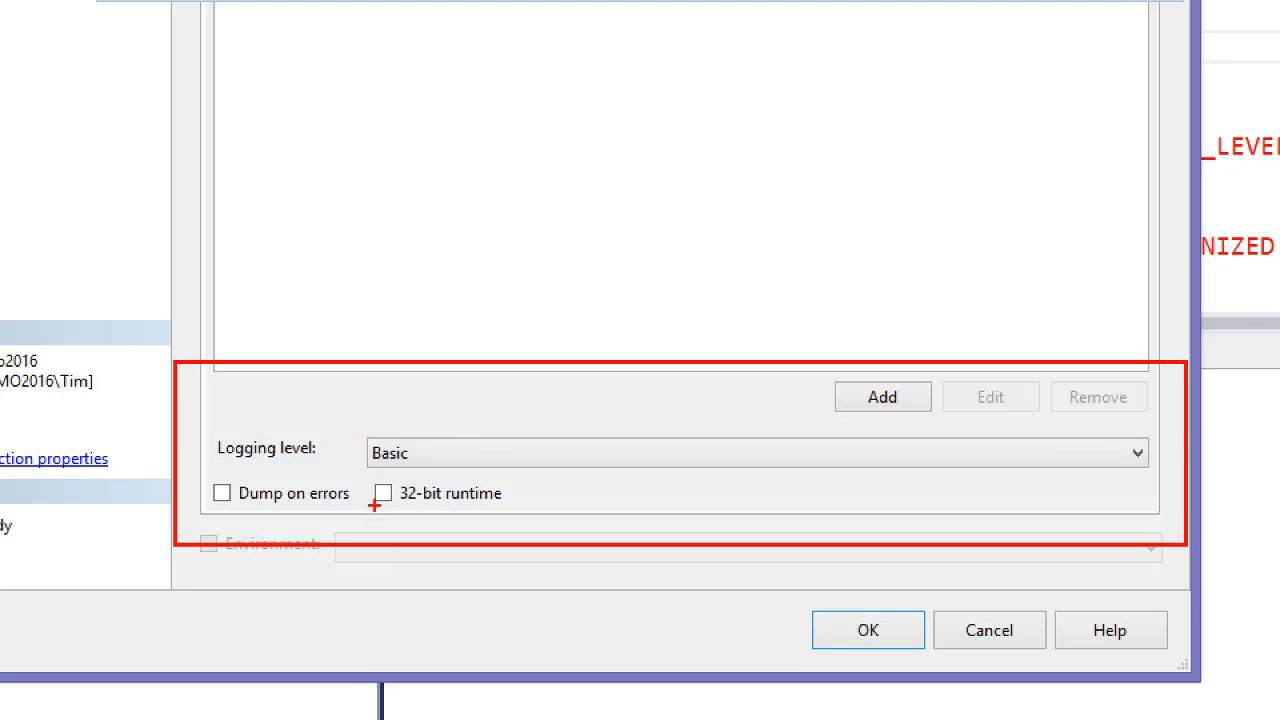
pyautogui.moveTo(374, 507); pyautogui.dragTo(505, 509)
pyautogui.moveTo(177, 507)
pyautogui.mouseDown()
pyautogui.moveTo(428, 569)
pyautogui.moveTo(750, 587)
pyautogui.mouseUp()
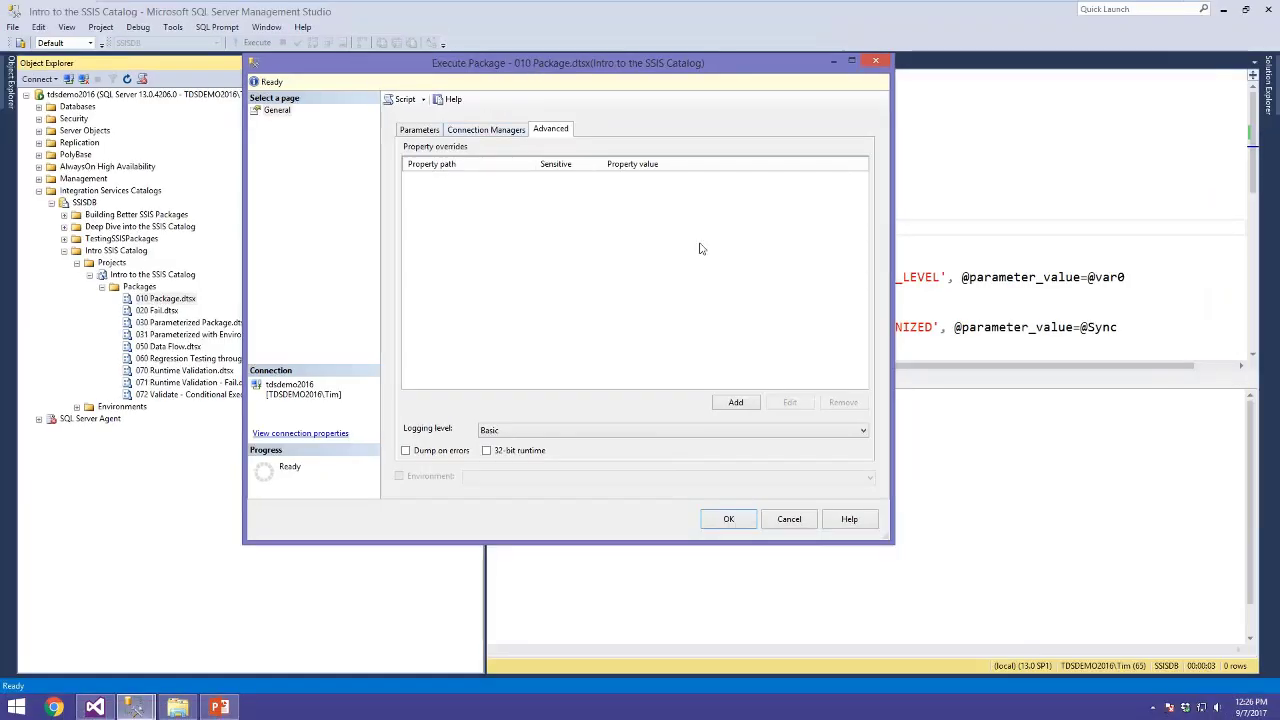
# Script the execution of 010 Package.dtsx, with Basic logging, to a new query window
pyautogui.click(728, 520)
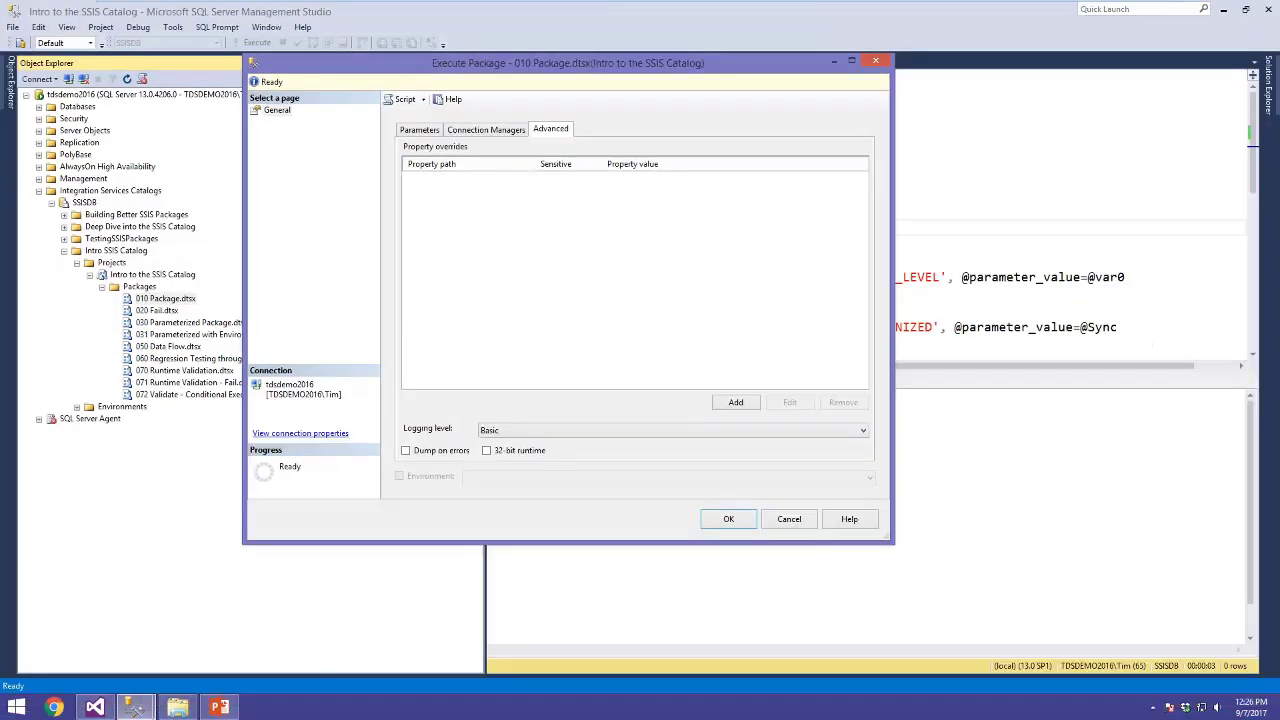
pyautogui.click(405, 101)
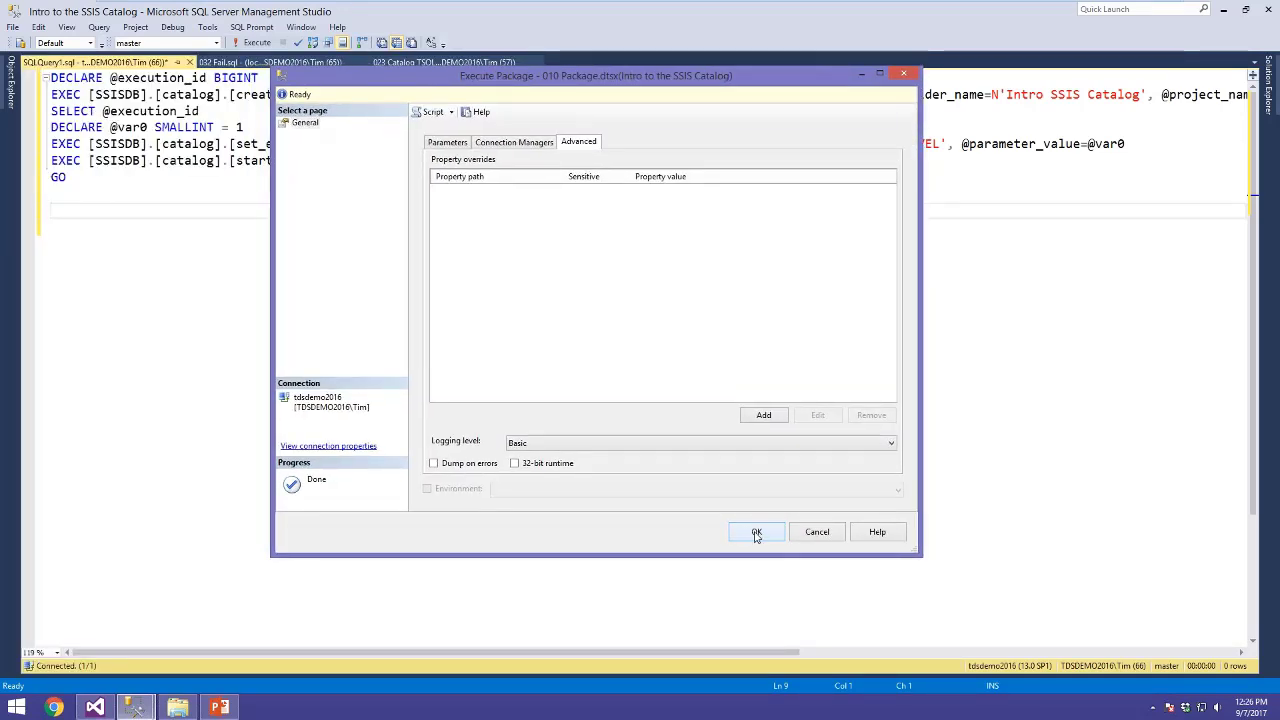
# Run 010 Package.dtsx with the current execution settings and open the Overview report for the started operation
pyautogui.click(756, 532)
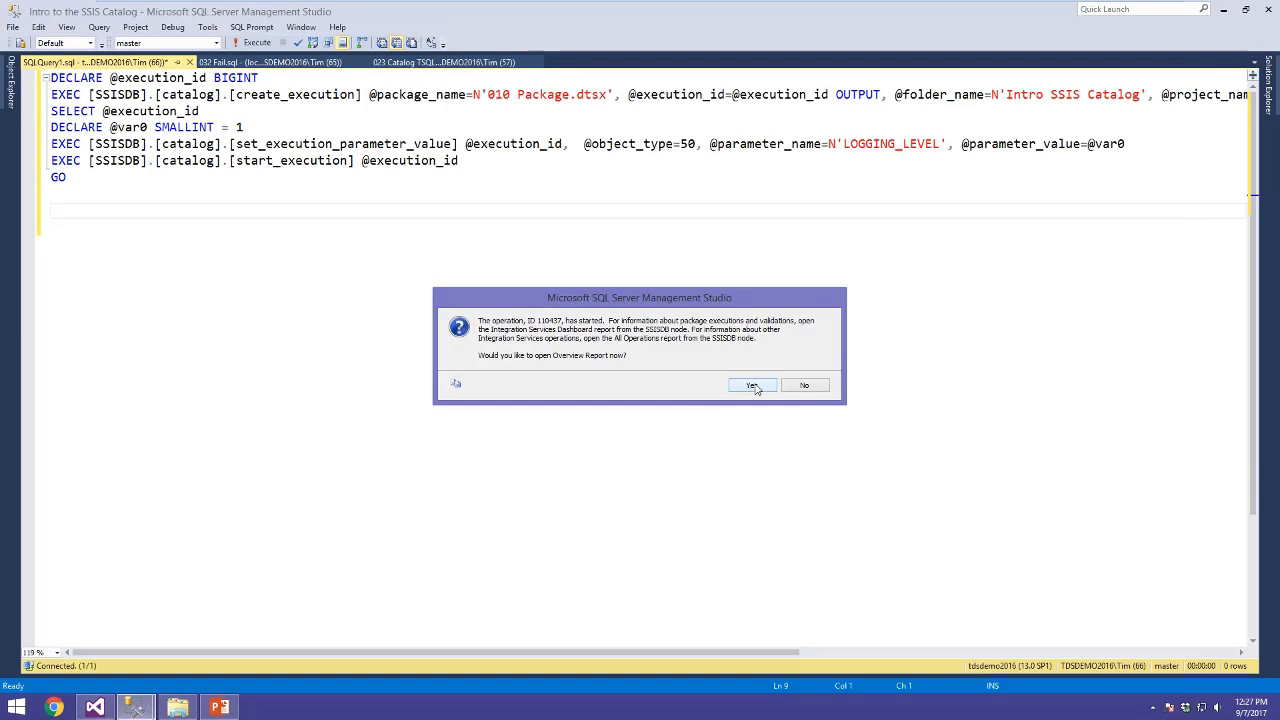
pyautogui.click(753, 386)
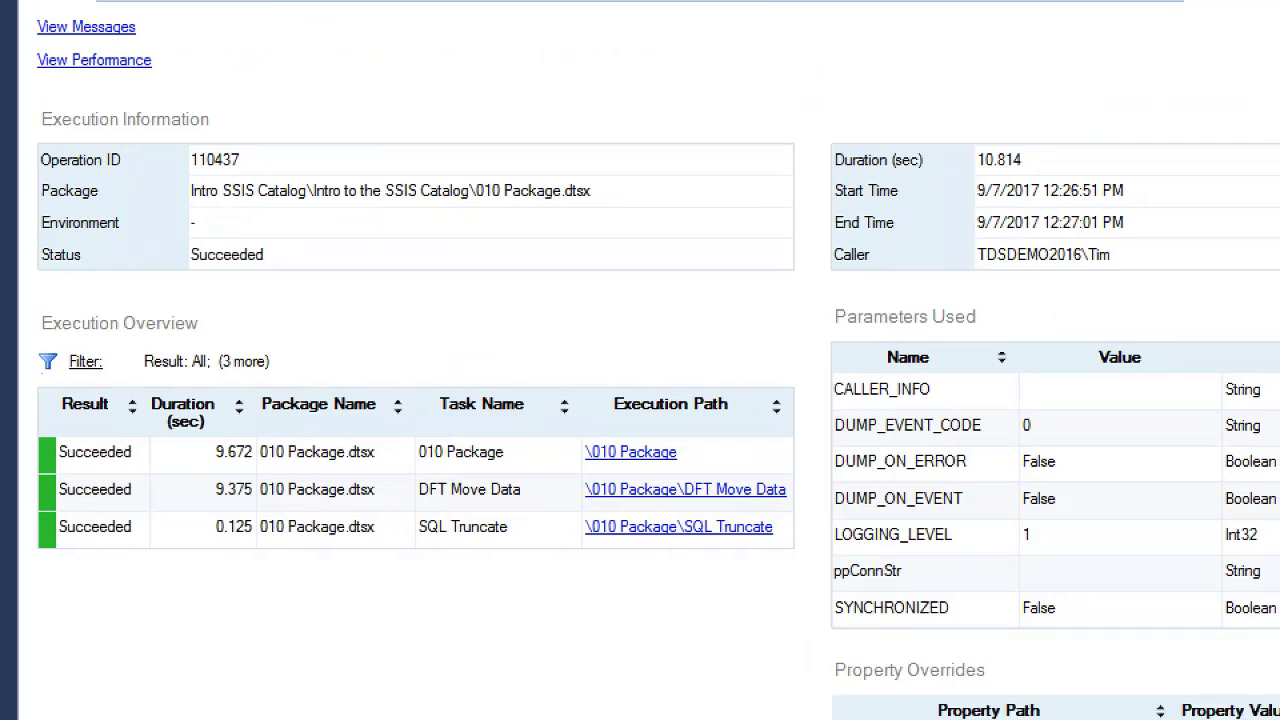
# Review the Overview report's operation ID, status, duration, start and end times, caller and the per-task Execution Overview
pyautogui.moveTo(159, 215); pyautogui.dragTo(347, 274)
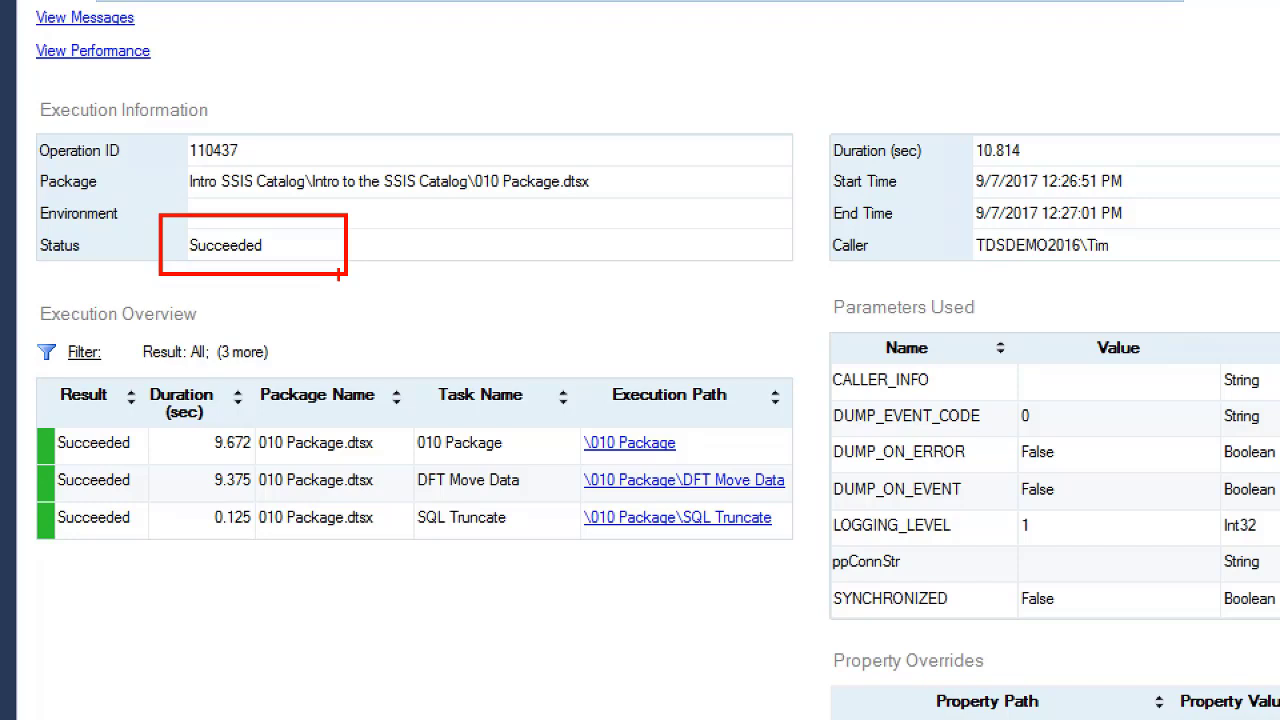
pyautogui.moveTo(265, 146); pyautogui.dragTo(333, 145)
pyautogui.moveTo(1141, 184)
pyautogui.mouseDown()
pyautogui.moveTo(1165, 184)
pyautogui.moveTo(1195, 216)
pyautogui.mouseUp()
pyautogui.moveTo(1073, 158); pyautogui.dragTo(1124, 148)
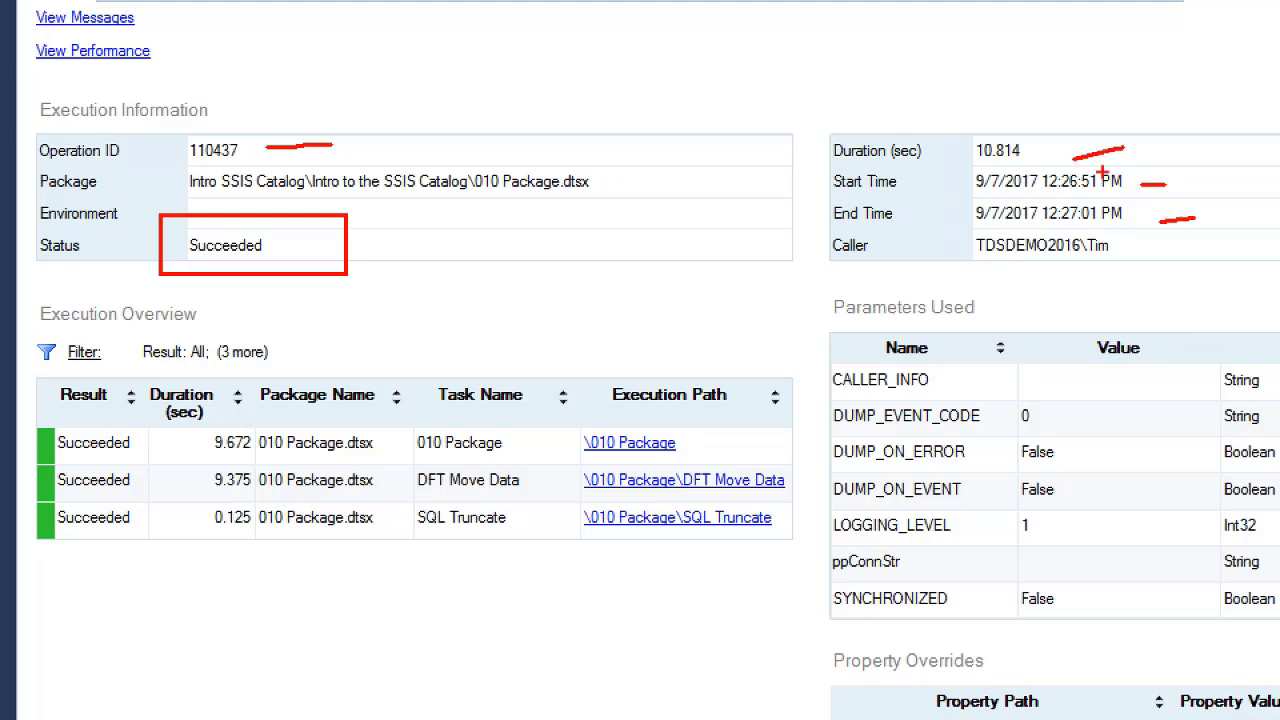
pyautogui.moveTo(1120, 251); pyautogui.dragTo(1178, 244)
pyautogui.moveTo(28, 335)
pyautogui.mouseDown()
pyautogui.moveTo(548, 584)
pyautogui.moveTo(822, 561)
pyautogui.mouseUp()
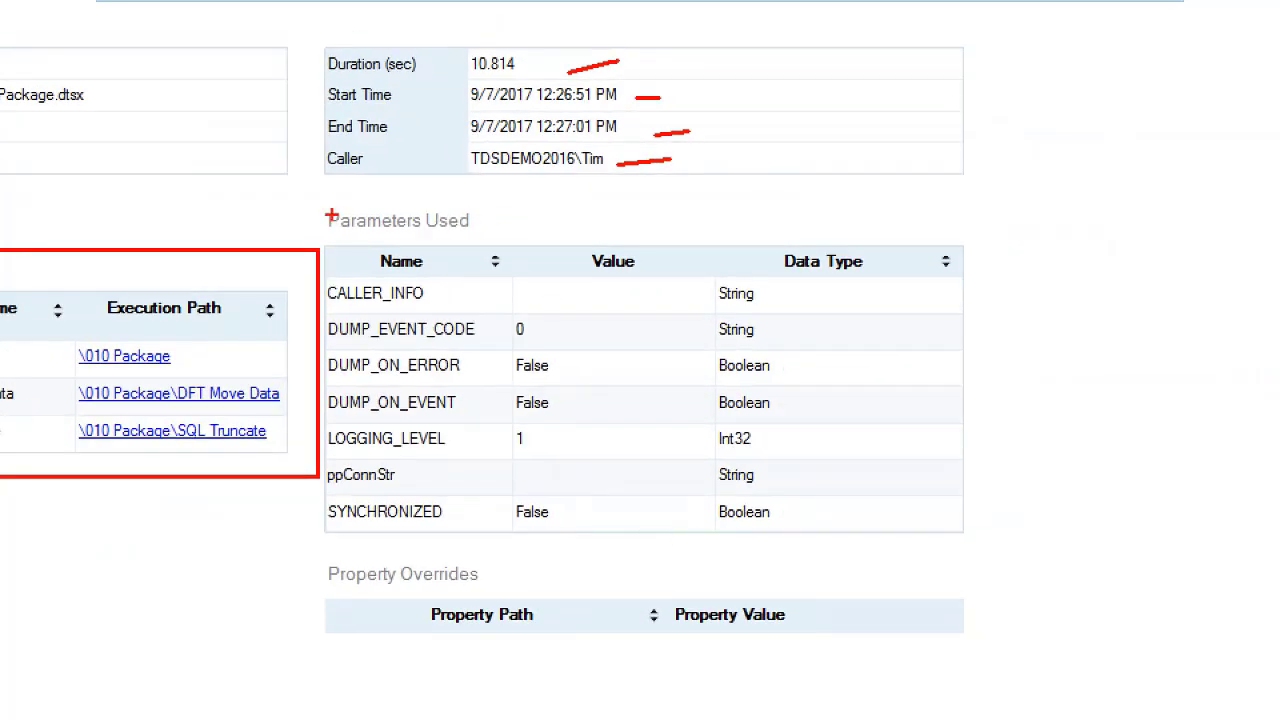
# Examine the Parameters Used table, focusing on the ppConnStr value and the Data Type column
pyautogui.moveTo(313, 197)
pyautogui.mouseDown()
pyautogui.moveTo(771, 530)
pyautogui.moveTo(1090, 549)
pyautogui.mouseUp()
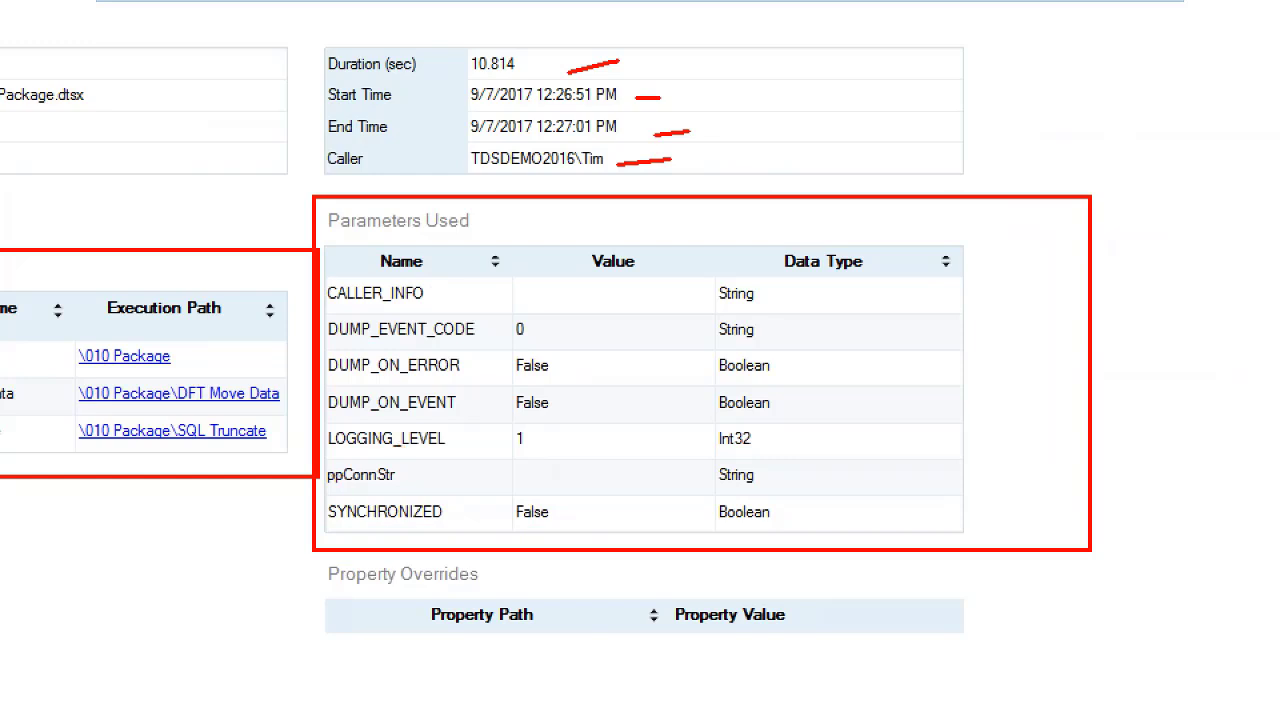
pyautogui.moveTo(314, 448)
pyautogui.mouseDown()
pyautogui.moveTo(614, 506)
pyautogui.moveTo(886, 504)
pyautogui.mouseUp()
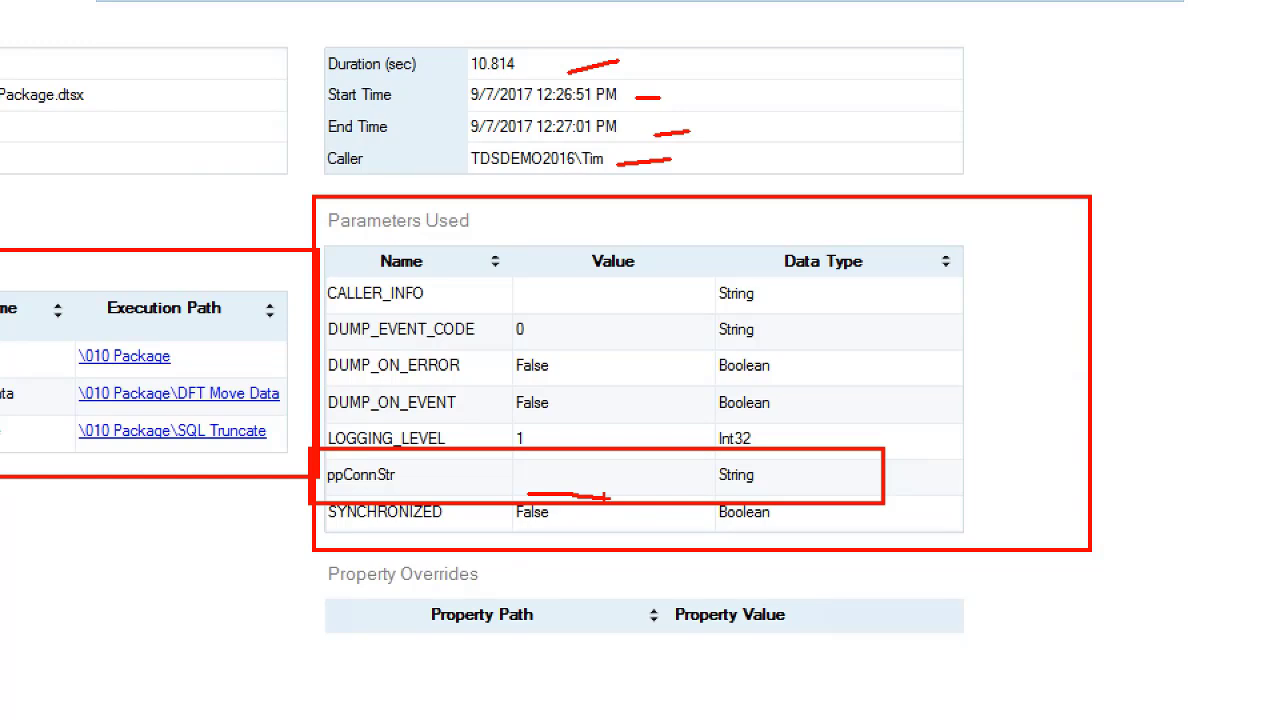
pyautogui.moveTo(958, 253)
pyautogui.mouseDown()
pyautogui.moveTo(1004, 264)
pyautogui.moveTo(760, 590)
pyautogui.moveTo(946, 293)
pyautogui.mouseUp()
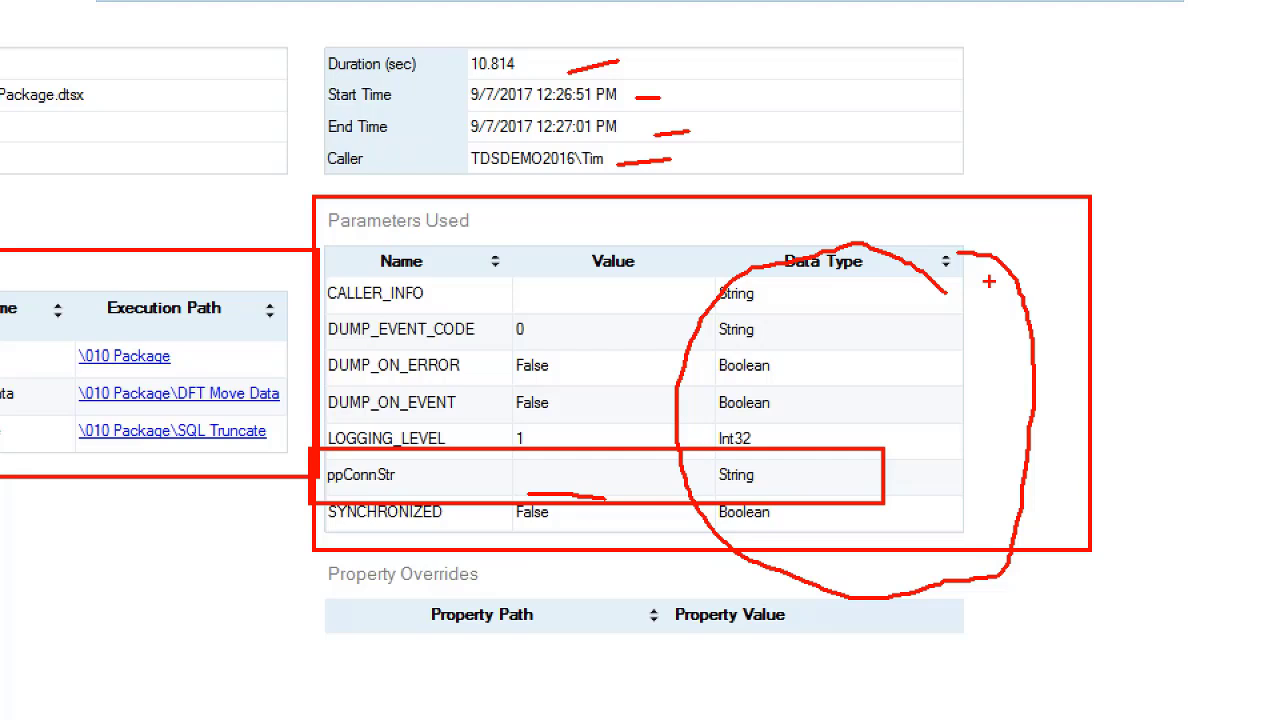
pyautogui.press('Escape')
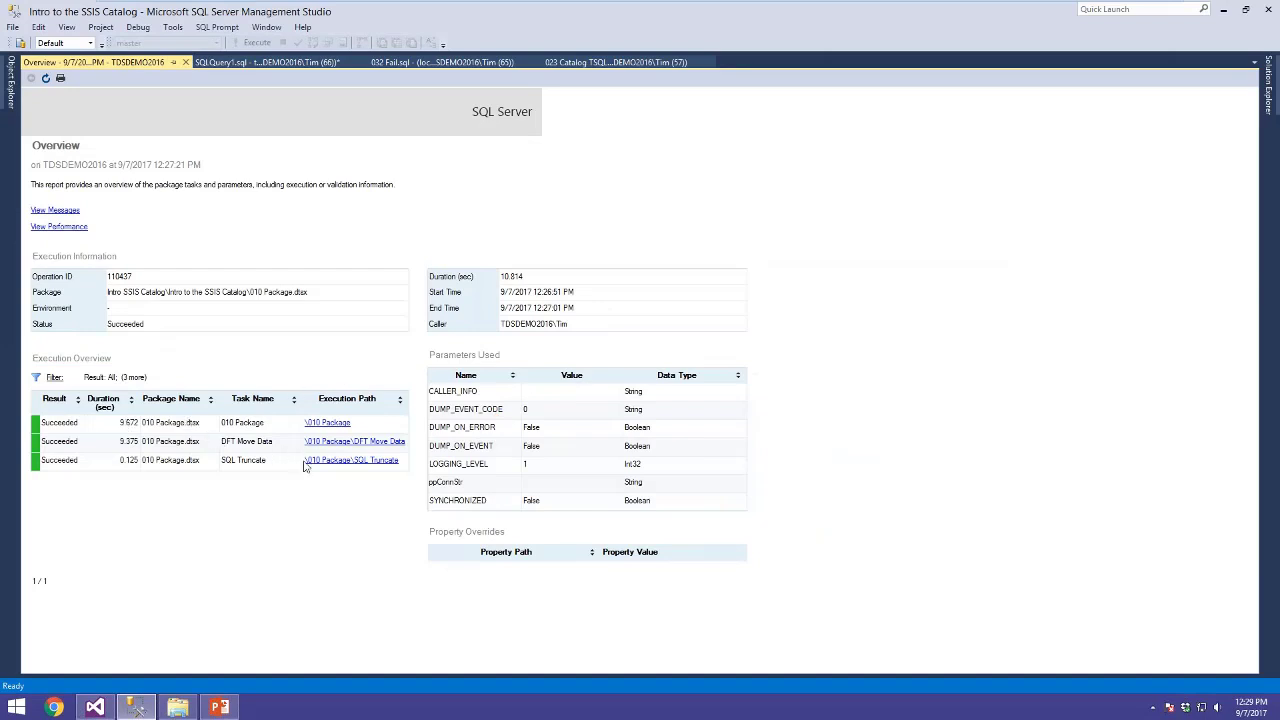
# Open the messages for the DFT Move Data task and review the Error Messages and All Messages sections
pyautogui.click(341, 443)
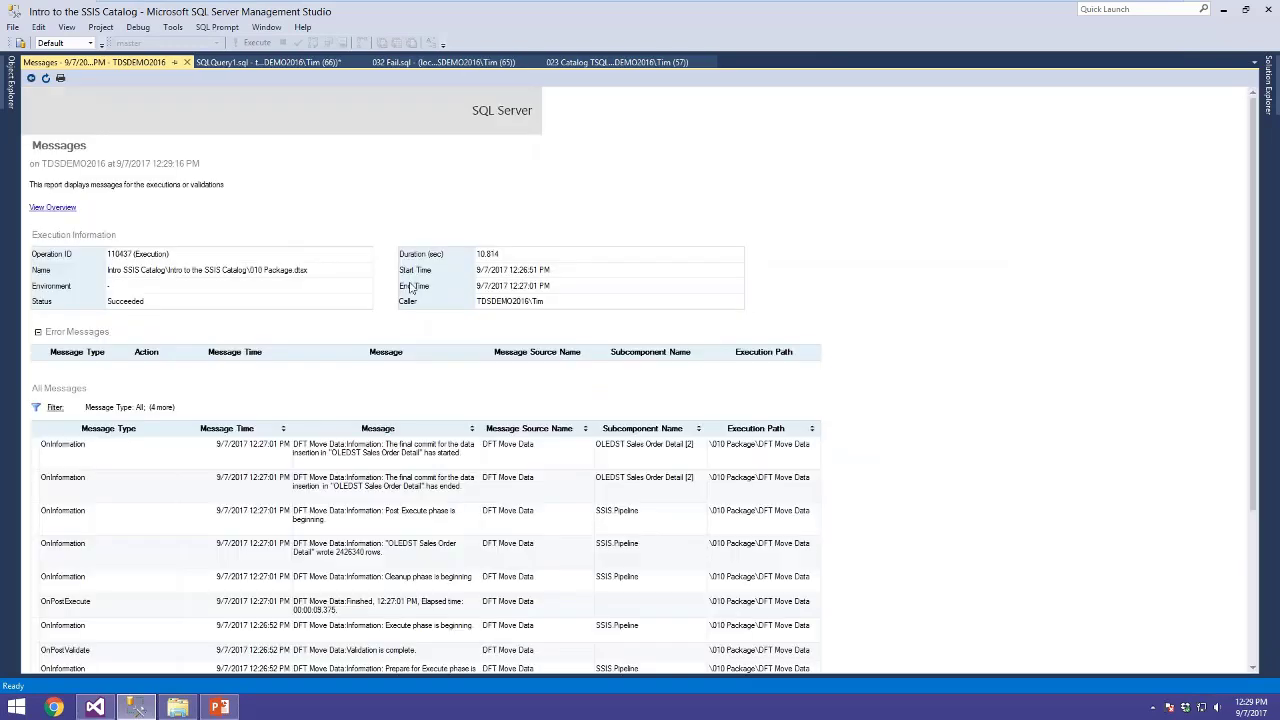
pyautogui.scroll(-3, 271, 203)
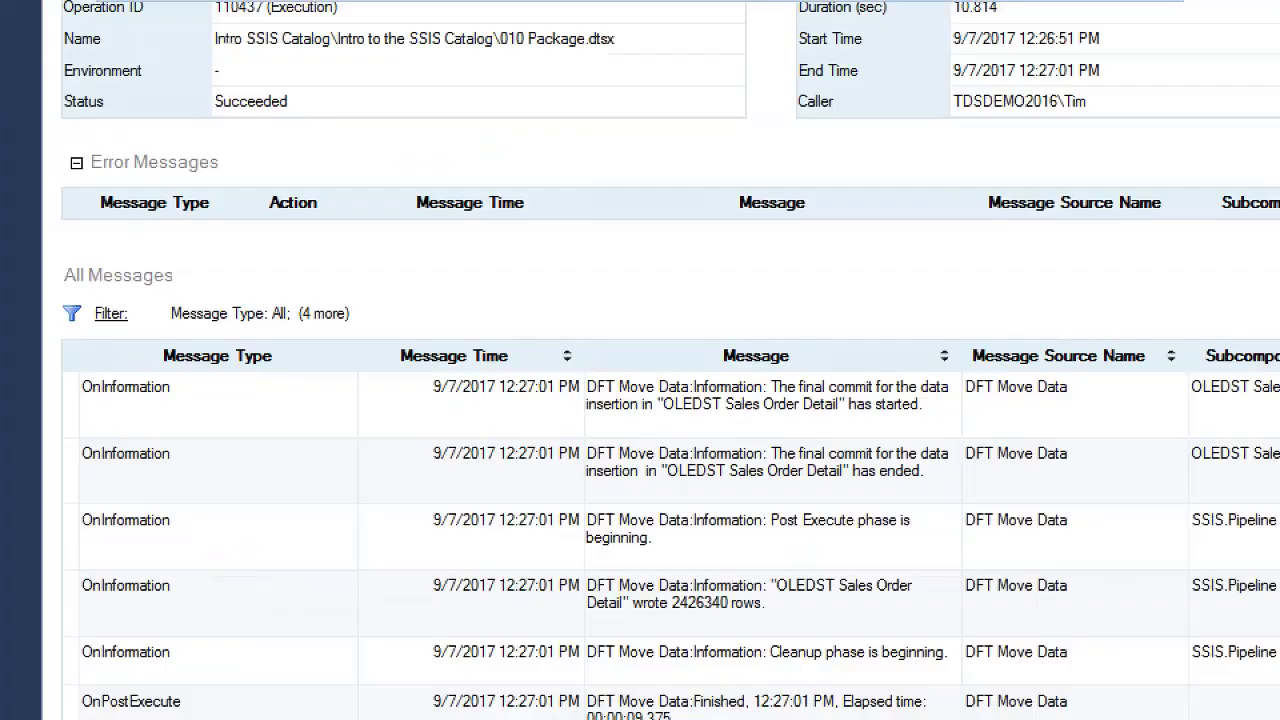
pyautogui.scroll(1, 670, 400)
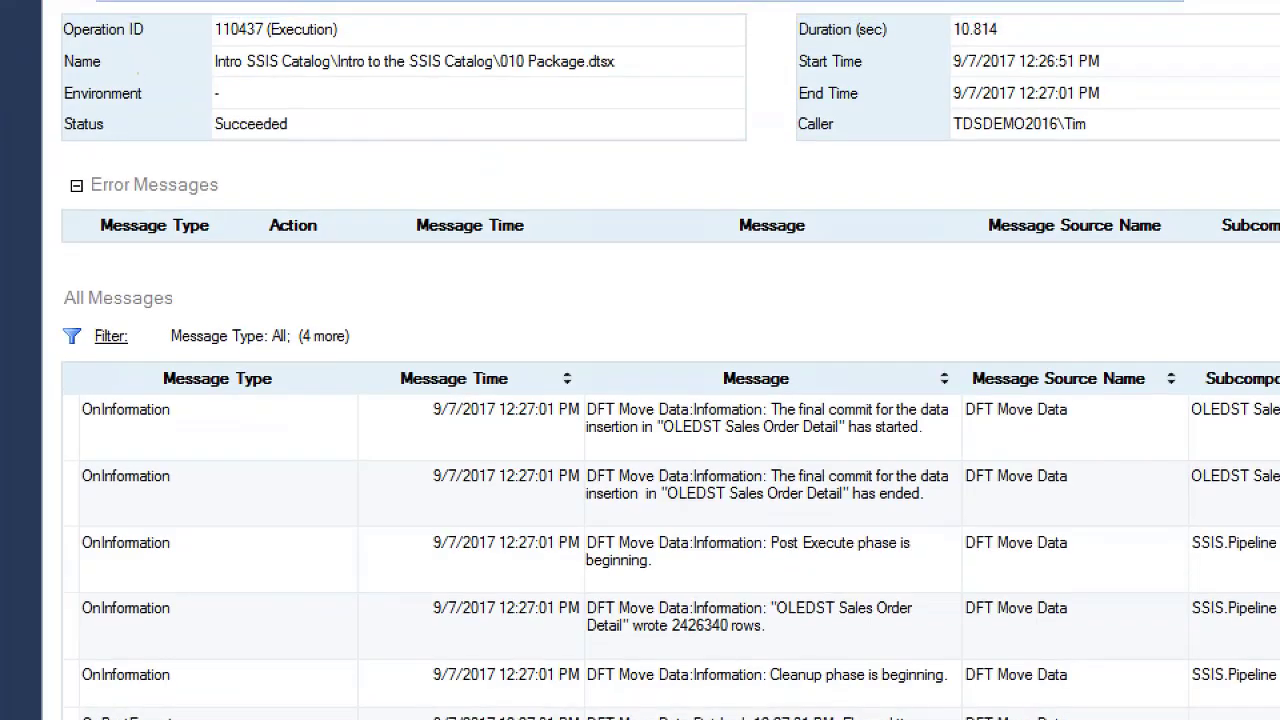
pyautogui.moveTo(57, 182); pyautogui.dragTo(320, 264)
pyautogui.moveTo(46, 291)
pyautogui.mouseDown()
pyautogui.moveTo(143, 393)
pyautogui.moveTo(919, 655)
pyautogui.mouseUp()
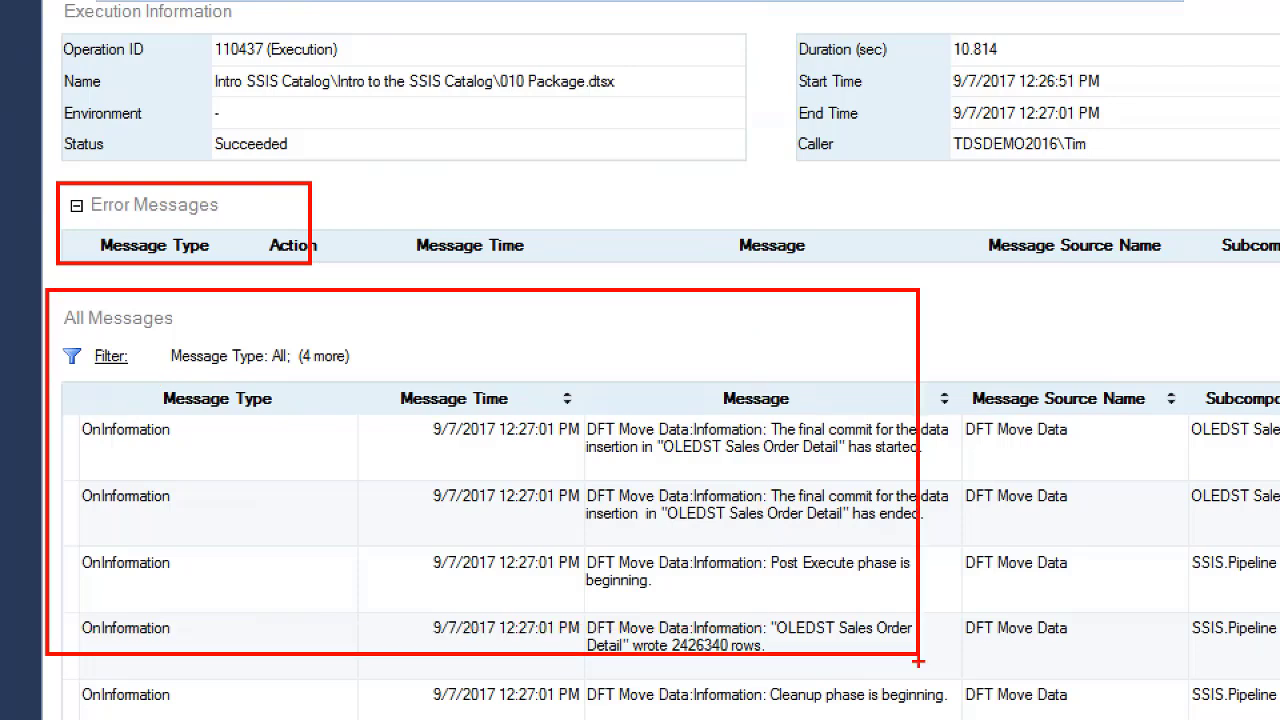
pyautogui.press('Escape')
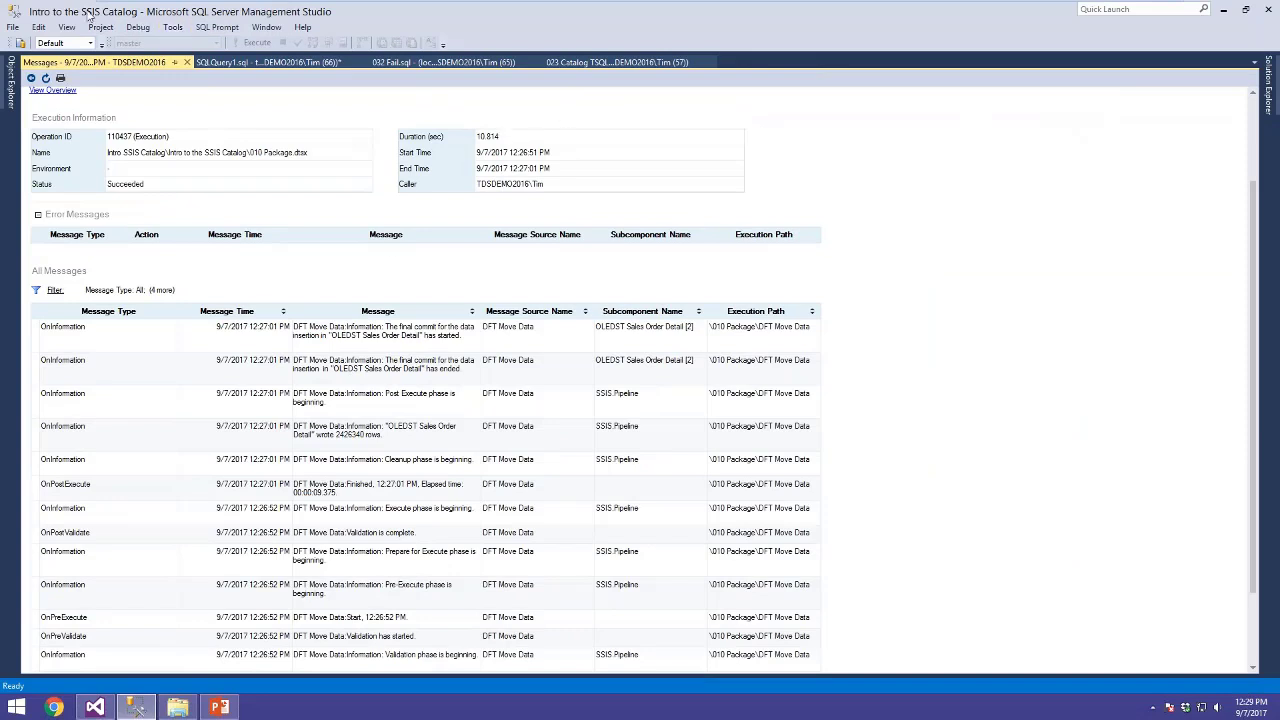
# Open the All Executions standard report for 010 Package.dtsx in the Intro to the SSIS Catalog project
pyautogui.click(13, 80)
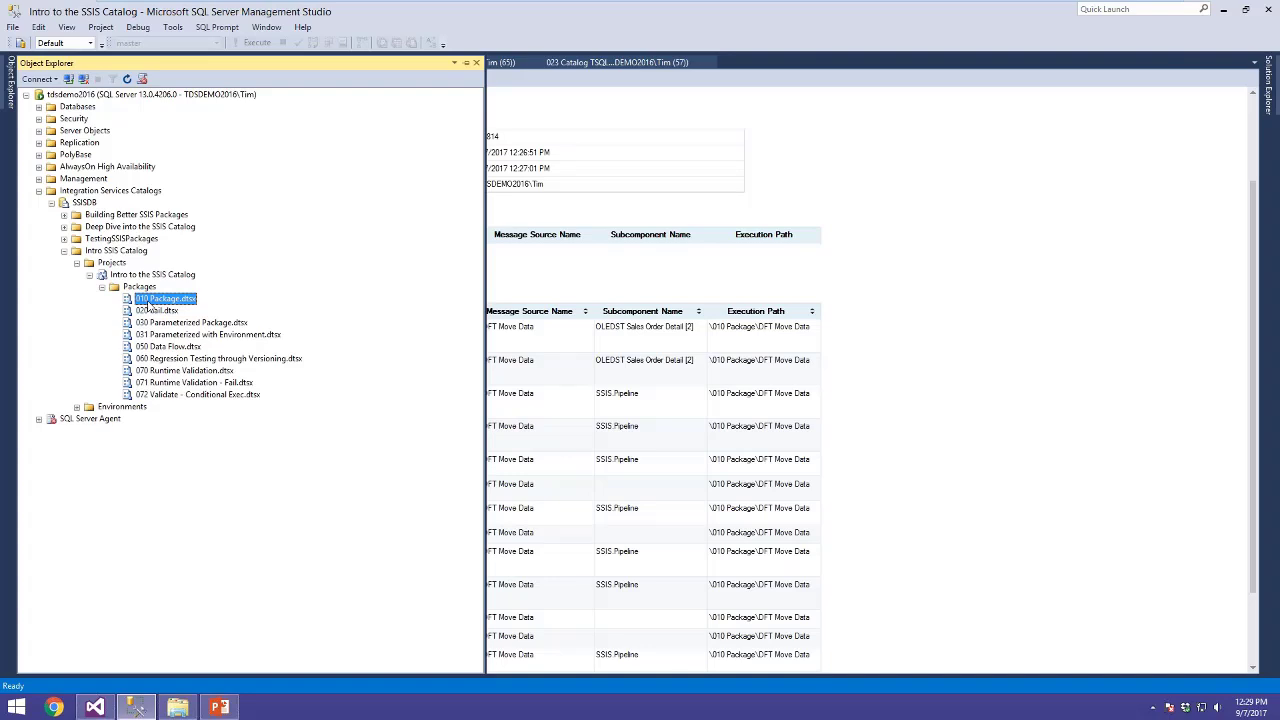
pyautogui.rightClick(129, 300)
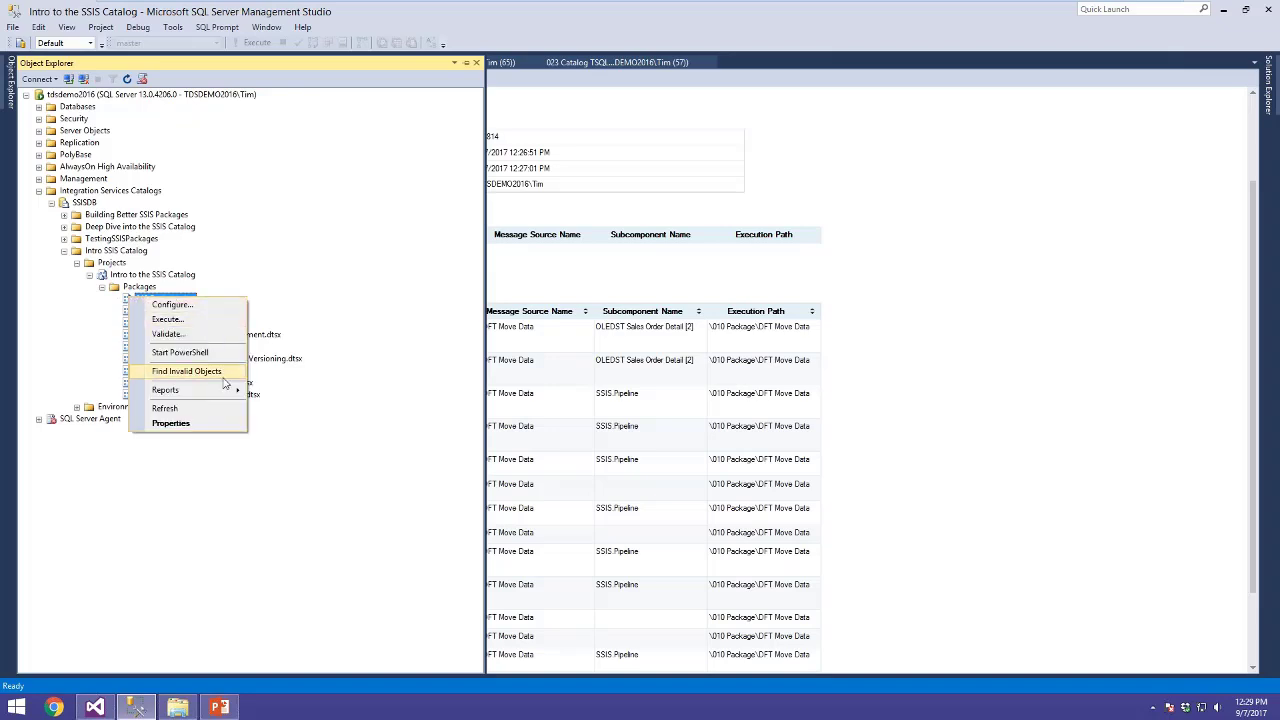
pyautogui.moveTo(227, 397)
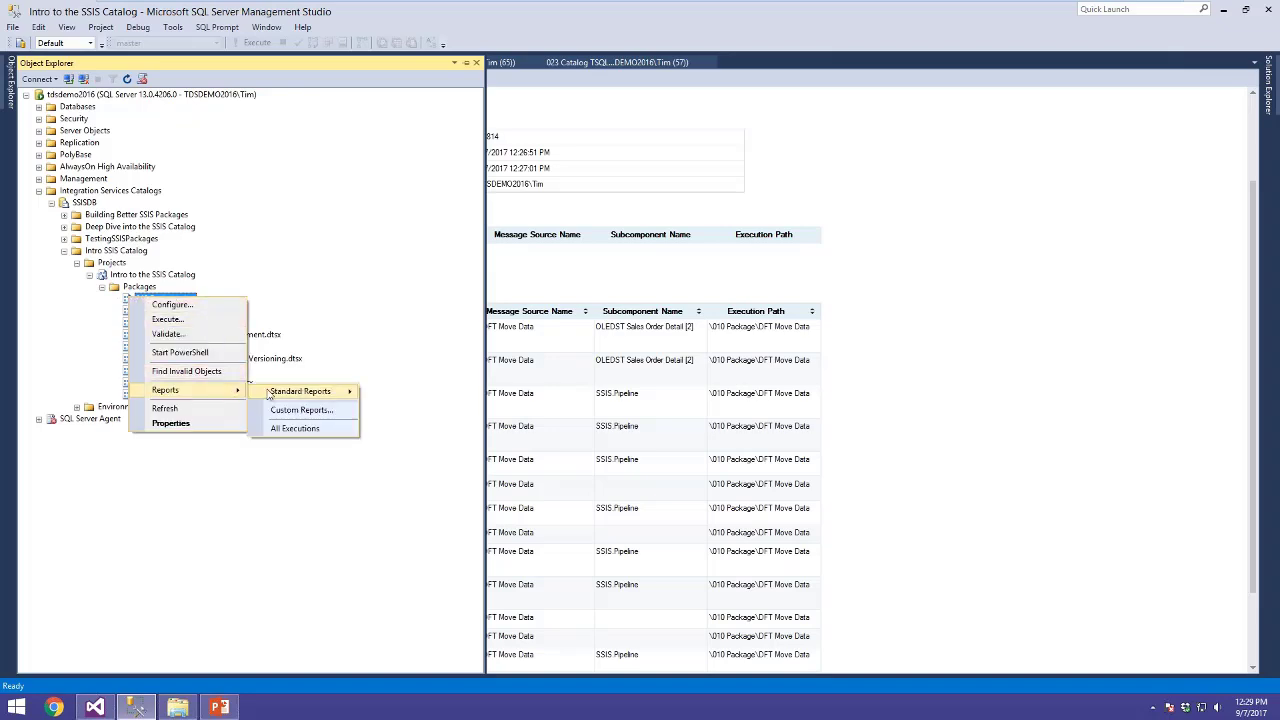
pyautogui.moveTo(308, 395)
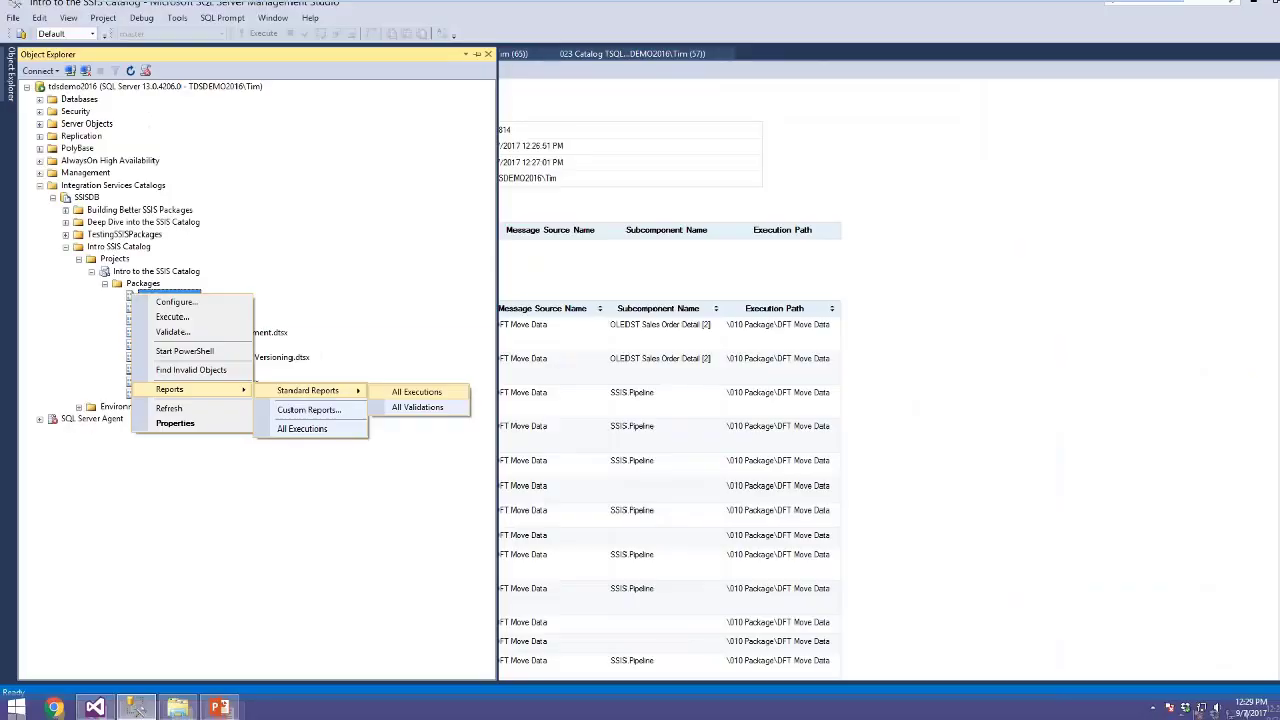
pyautogui.click(40, 352)
pyautogui.rightClick(290, 171)
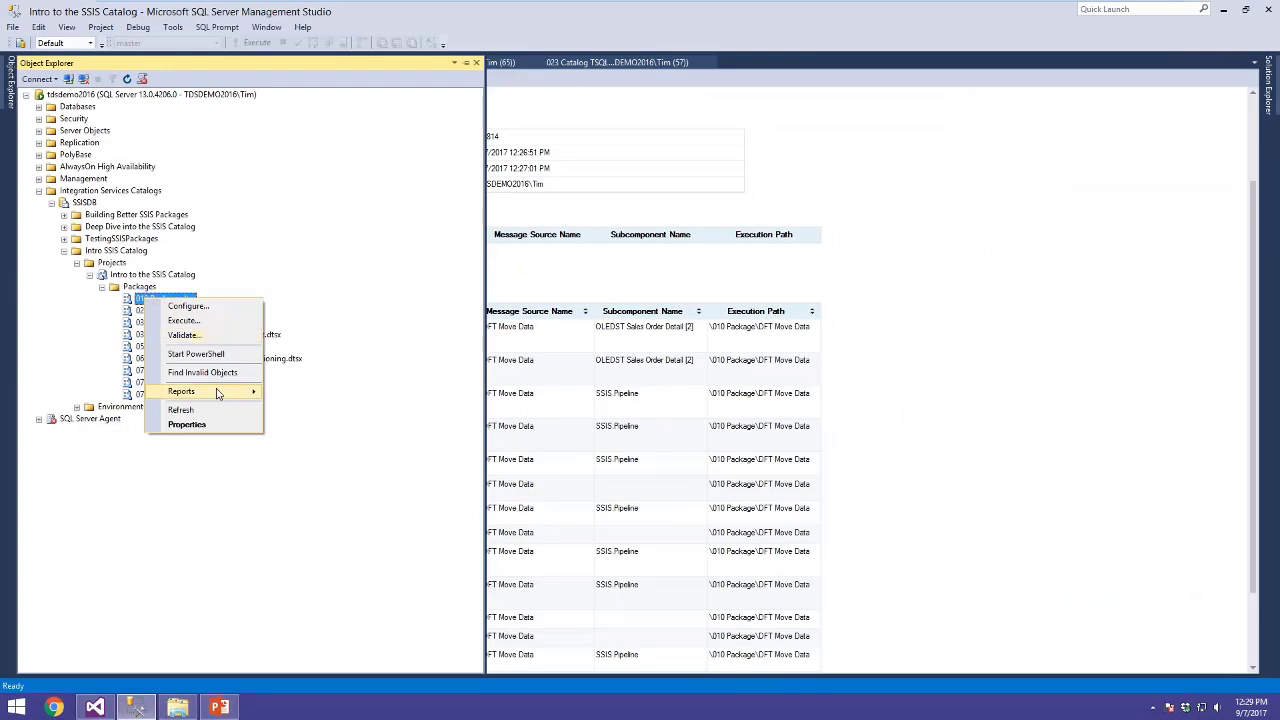
pyautogui.moveTo(200, 391)
pyautogui.moveTo(310, 393)
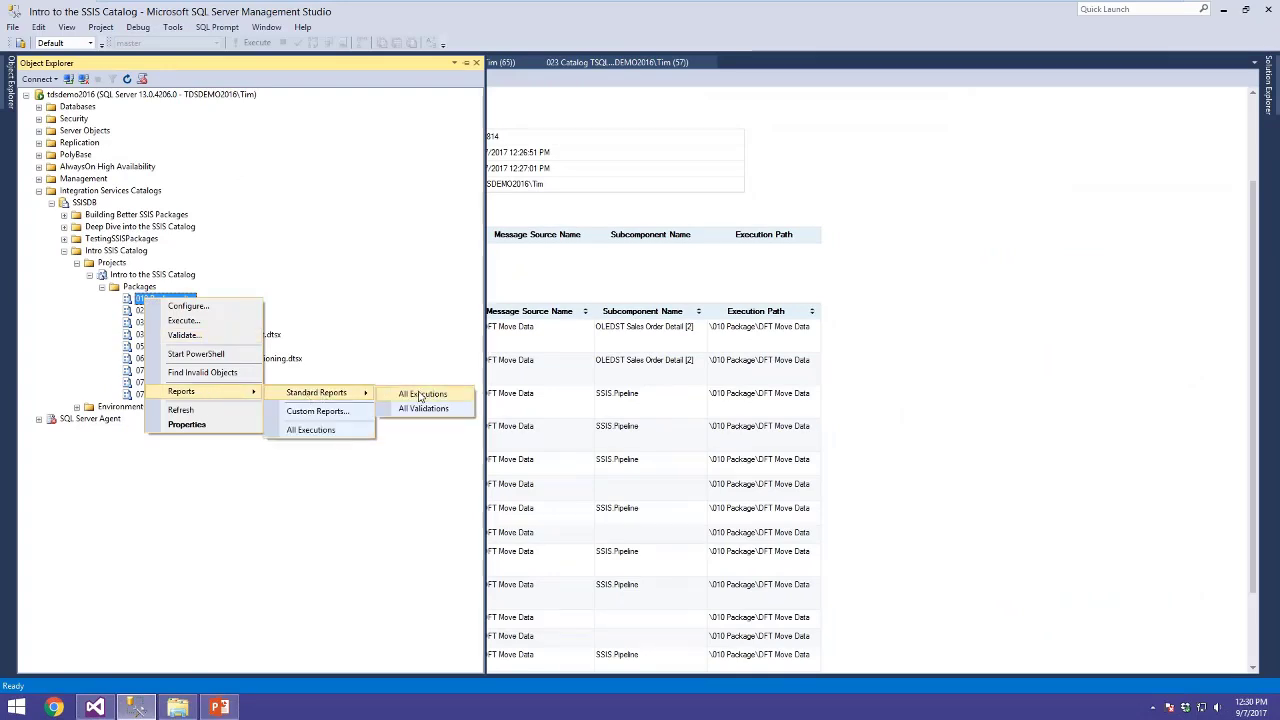
pyautogui.click(422, 394)
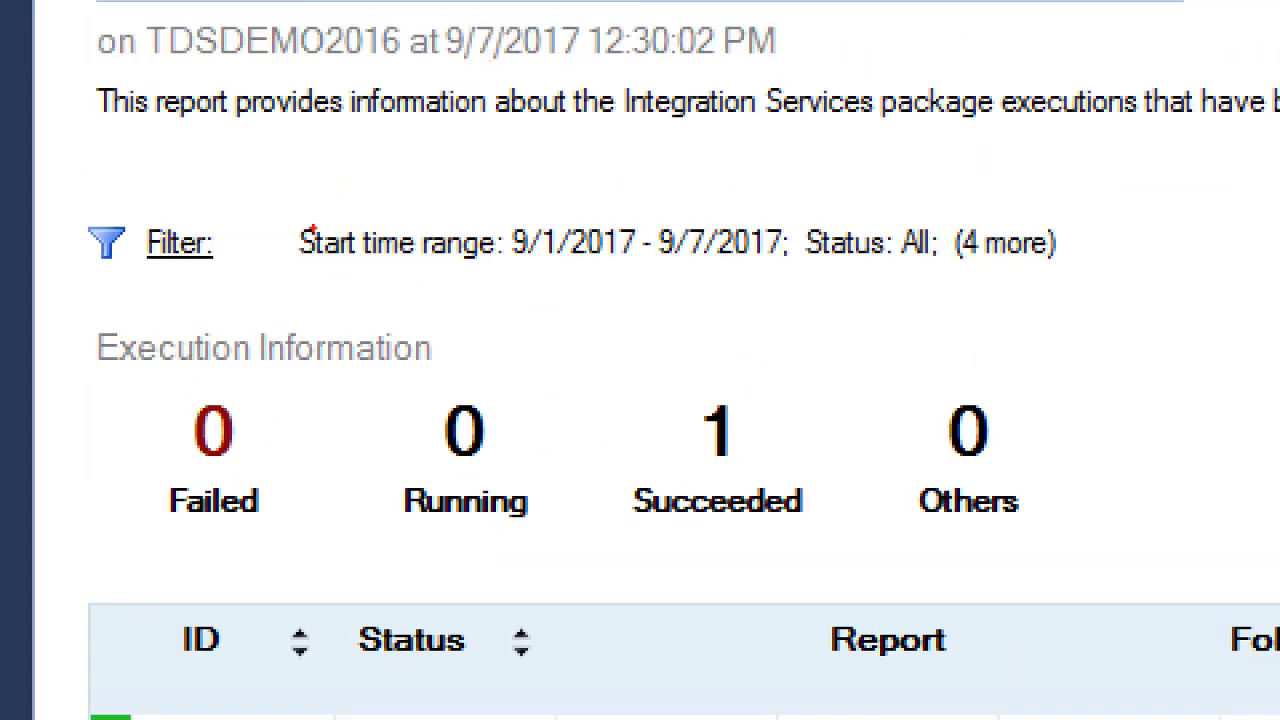
# Check the report's start time range and change the filter's From date to 9/1/2015
pyautogui.moveTo(366, 290); pyautogui.dragTo(961, 297)
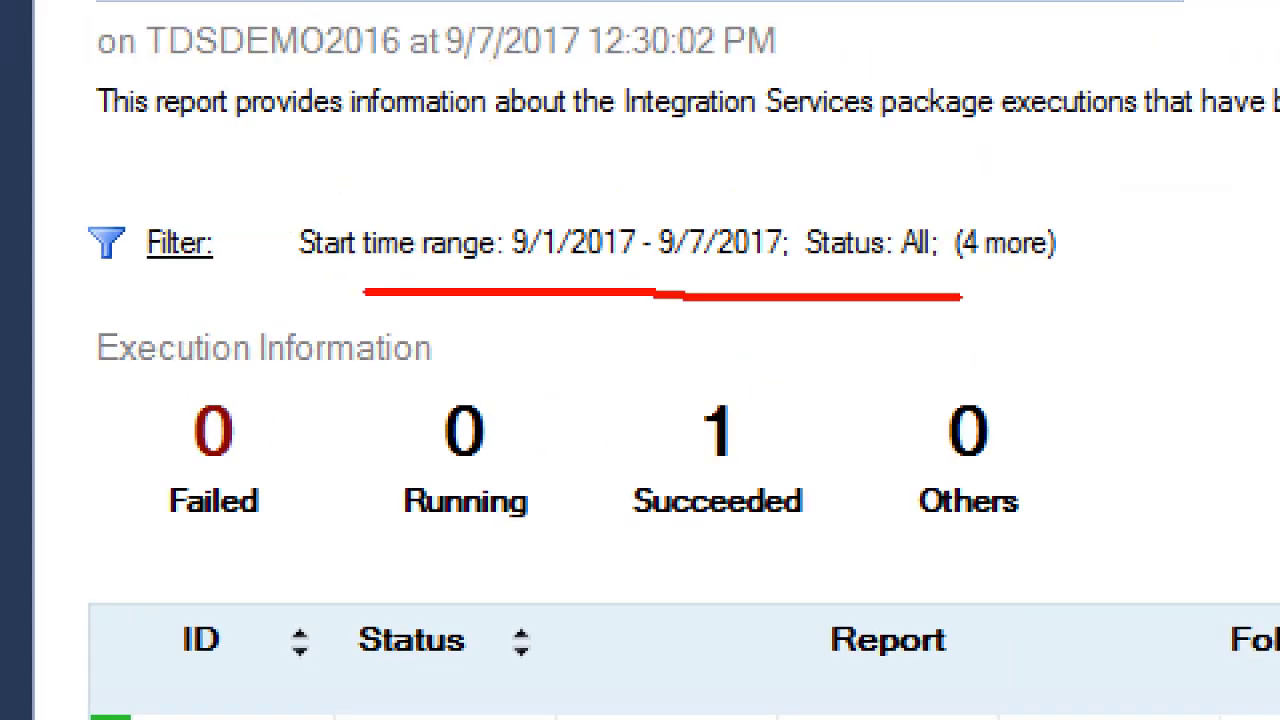
pyautogui.press('Escape')
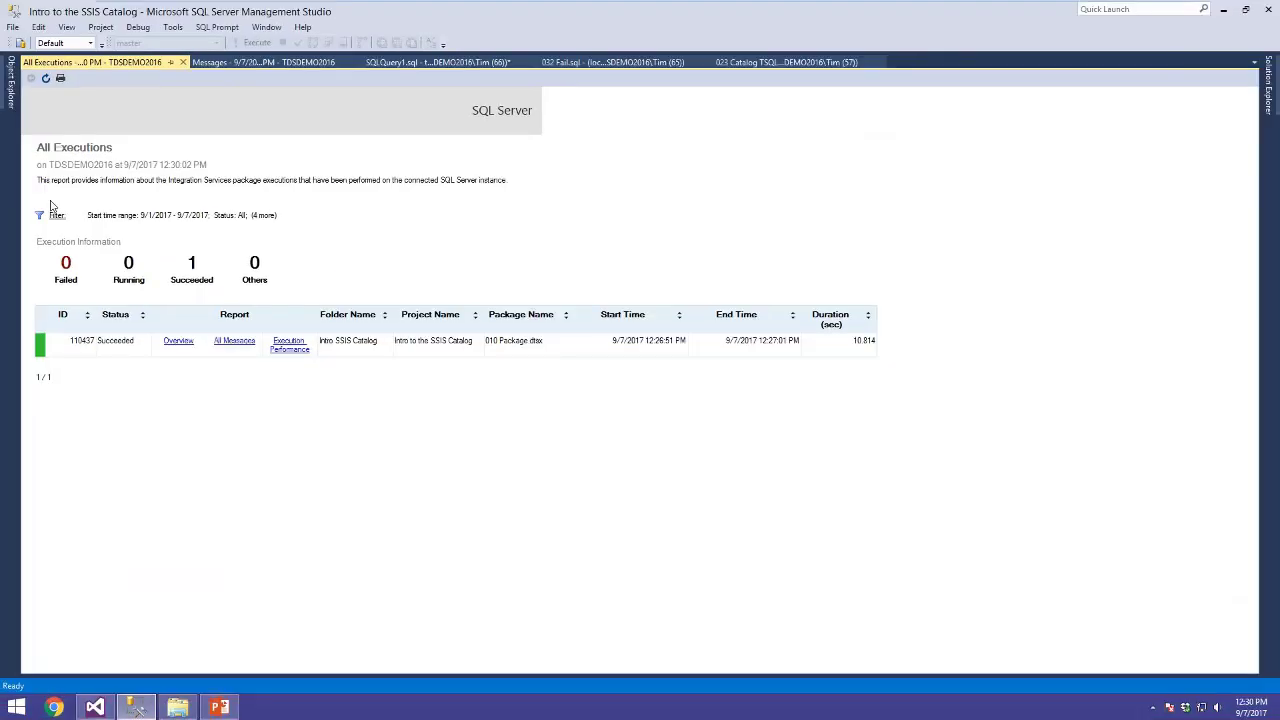
pyautogui.click(55, 214)
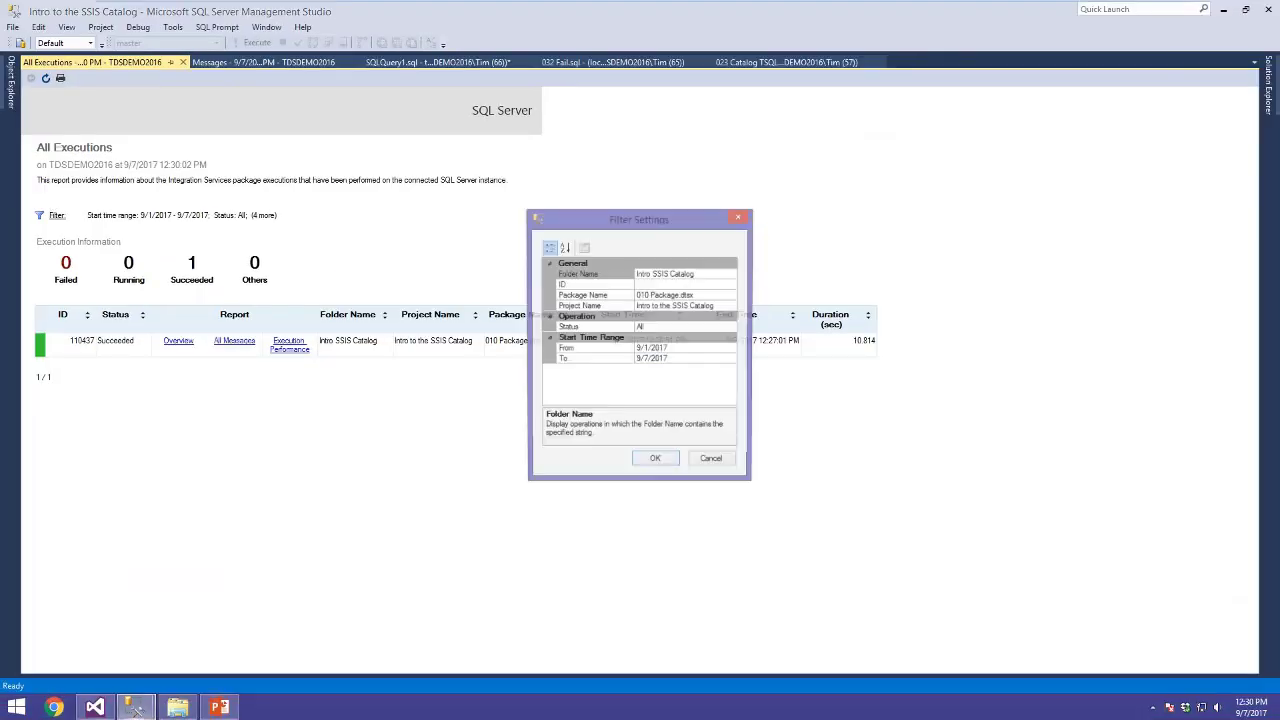
pyautogui.click(653, 348)
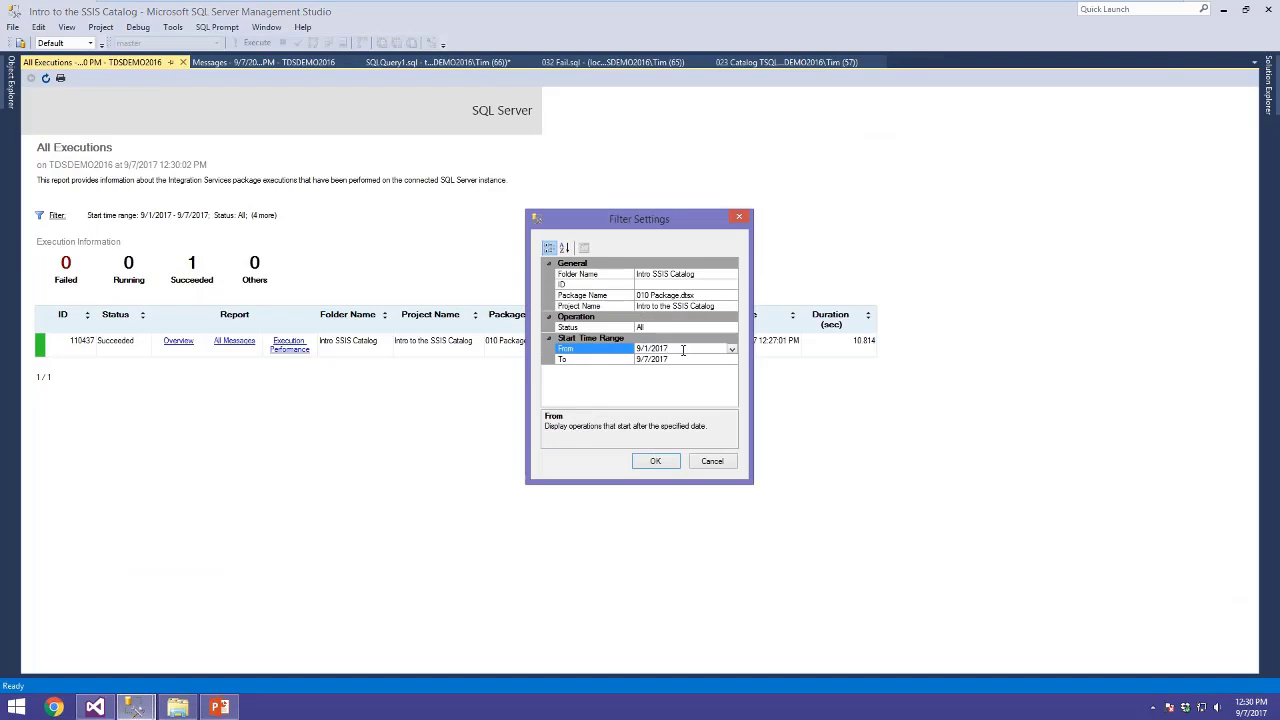
pyautogui.press('BackSpace')
pyautogui.write('5')
pyautogui.click(655, 462)
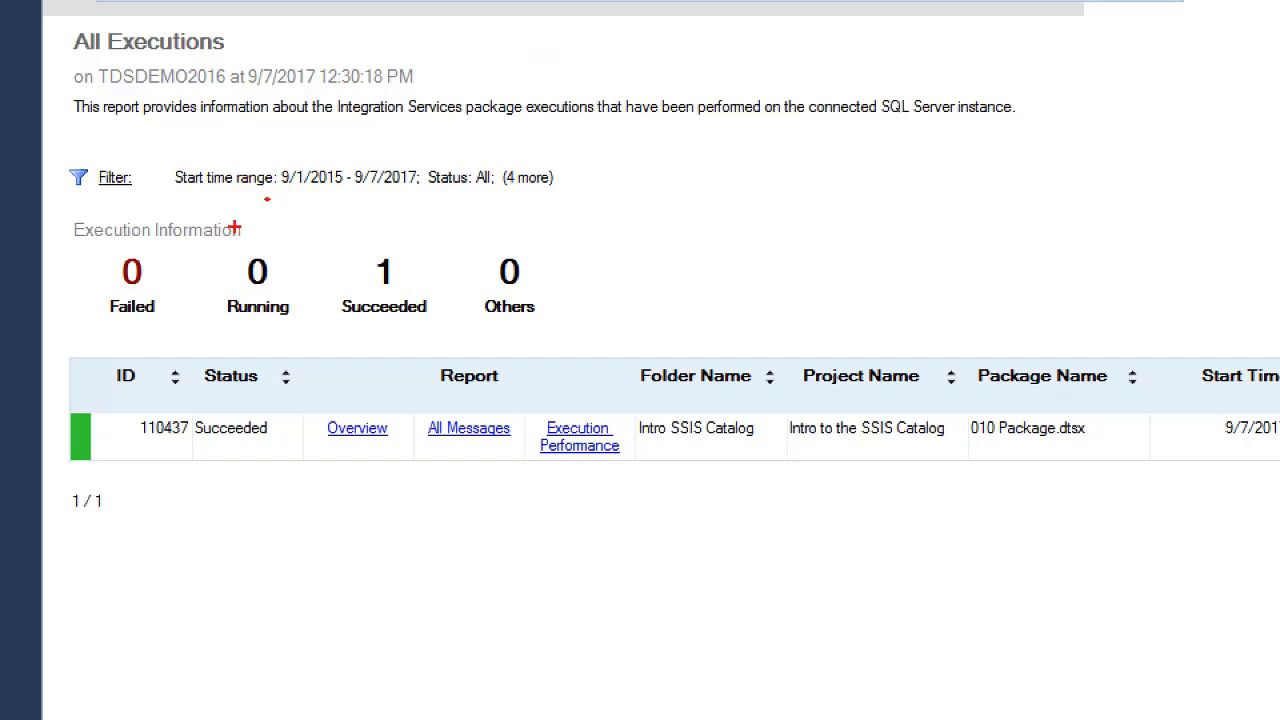
# Review the filtered report's execution summary and the row's start time, end time and duration
pyautogui.moveTo(60, 213)
pyautogui.mouseDown()
pyautogui.moveTo(349, 405)
pyautogui.moveTo(918, 580)
pyautogui.mouseUp()
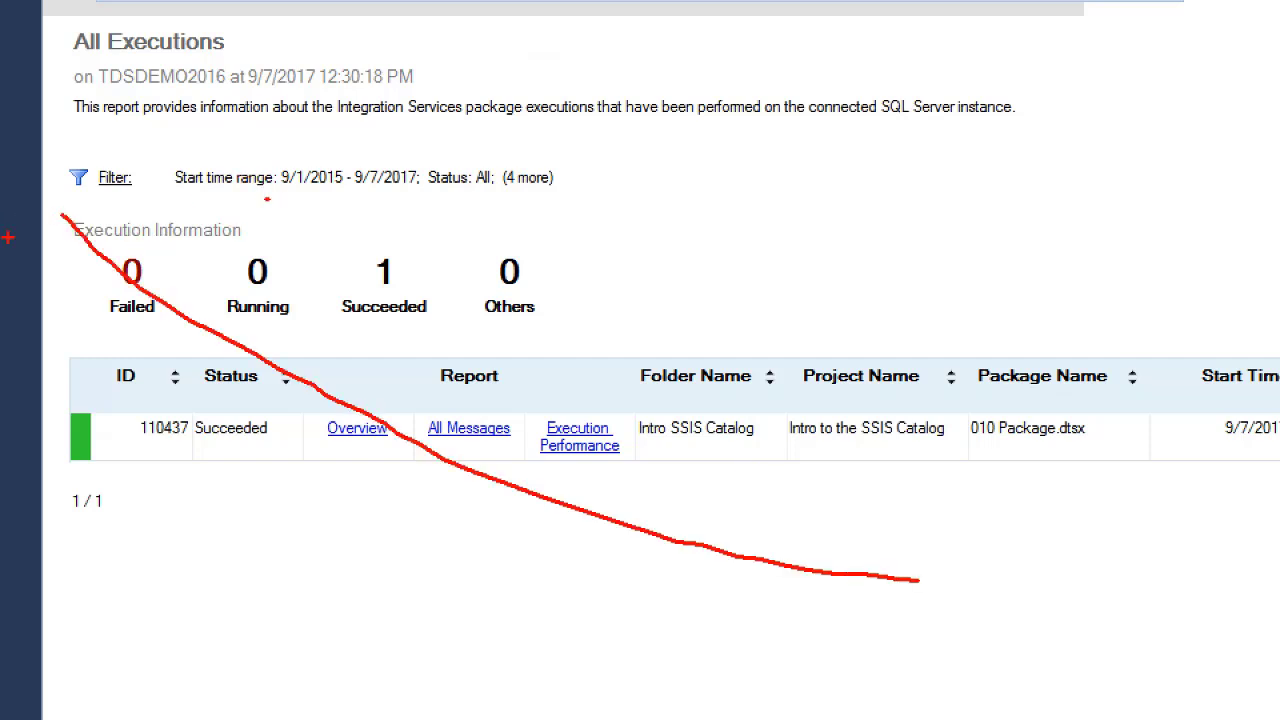
pyautogui.moveTo(51, 196); pyautogui.dragTo(1135, 612)
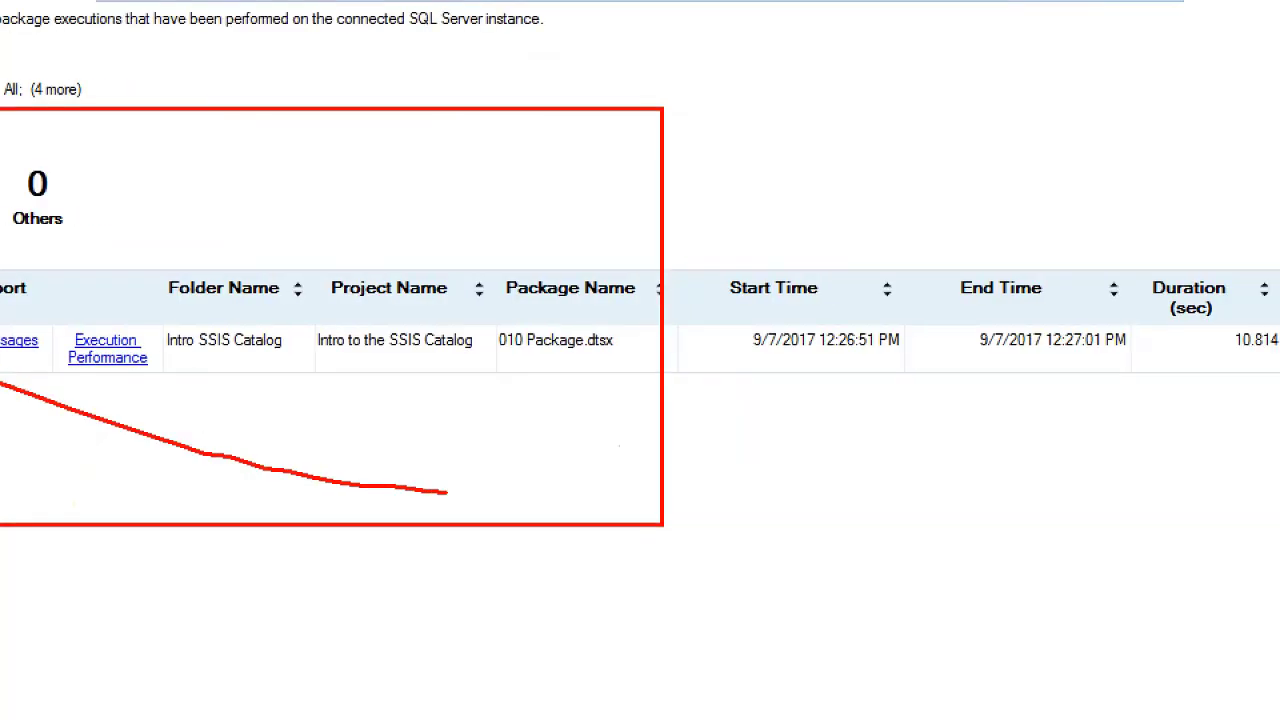
pyautogui.moveTo(574, 453); pyautogui.dragTo(674, 464)
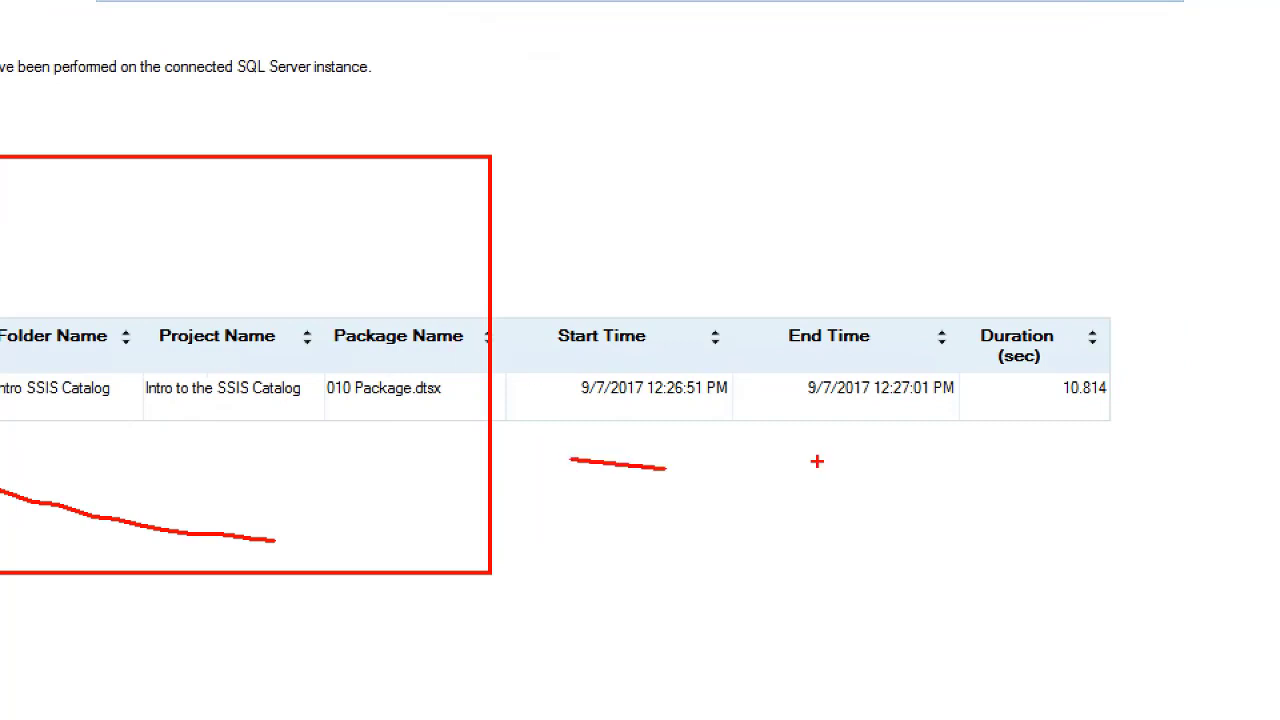
pyautogui.moveTo(1075, 459); pyautogui.dragTo(990, 464)
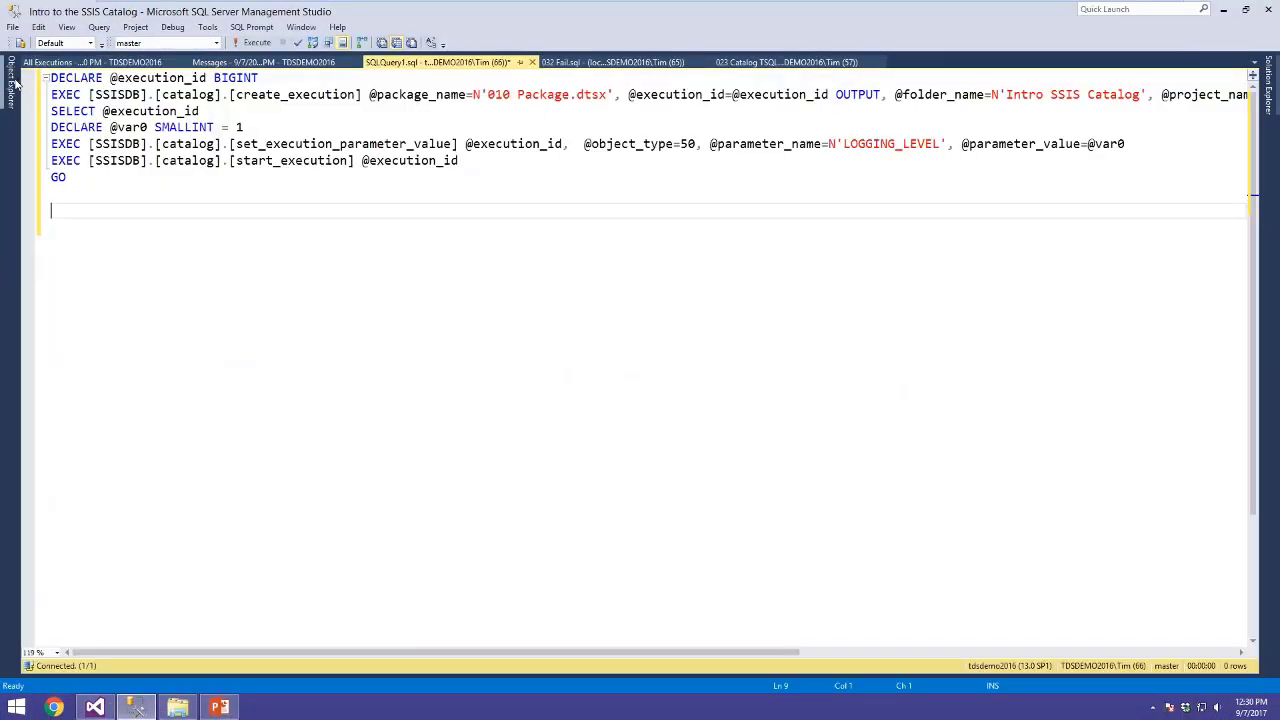
# Open the All Executions standard report for the entire SSISDB catalog
pyautogui.click(7, 80)
pyautogui.click(130, 300)
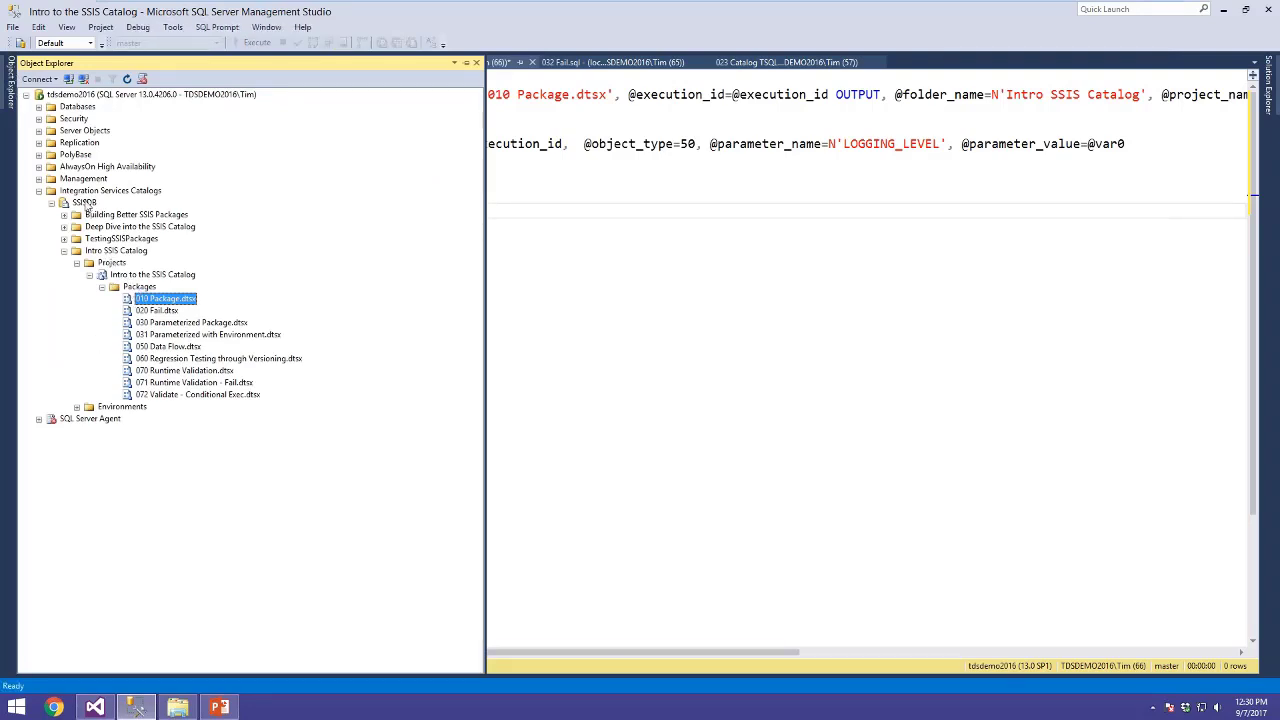
pyautogui.rightClick(84, 203)
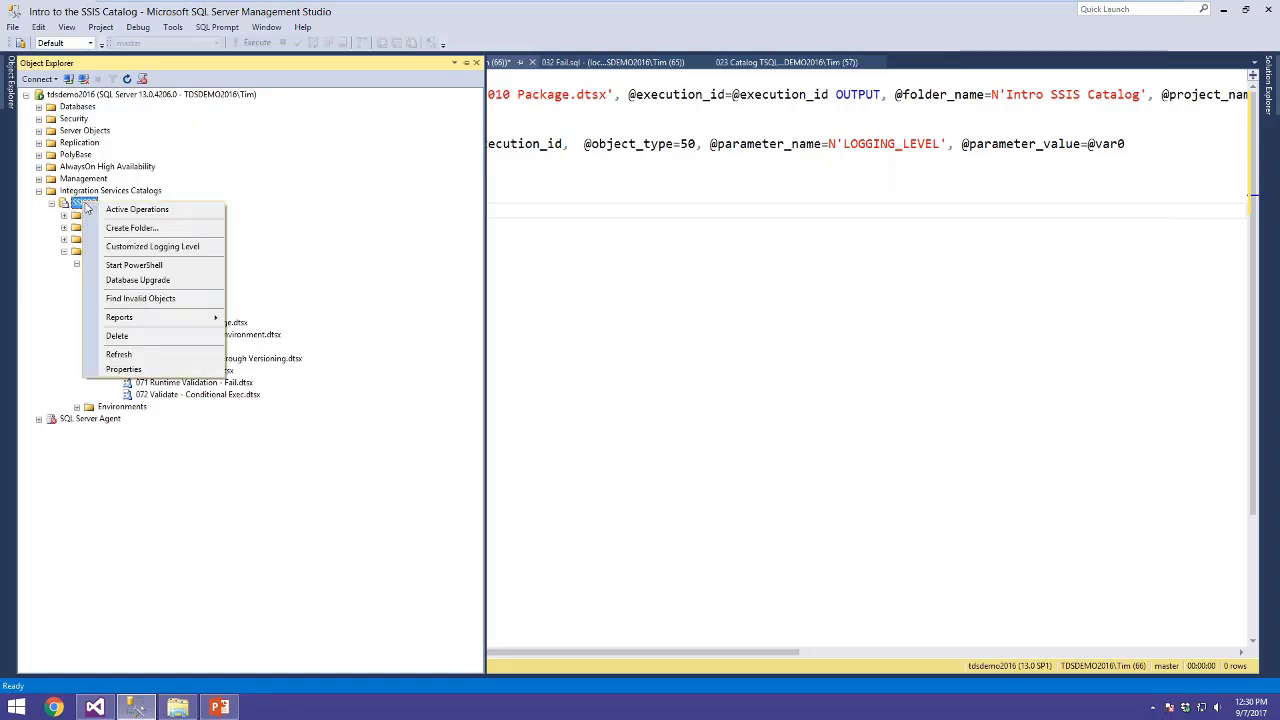
pyautogui.moveTo(185, 317)
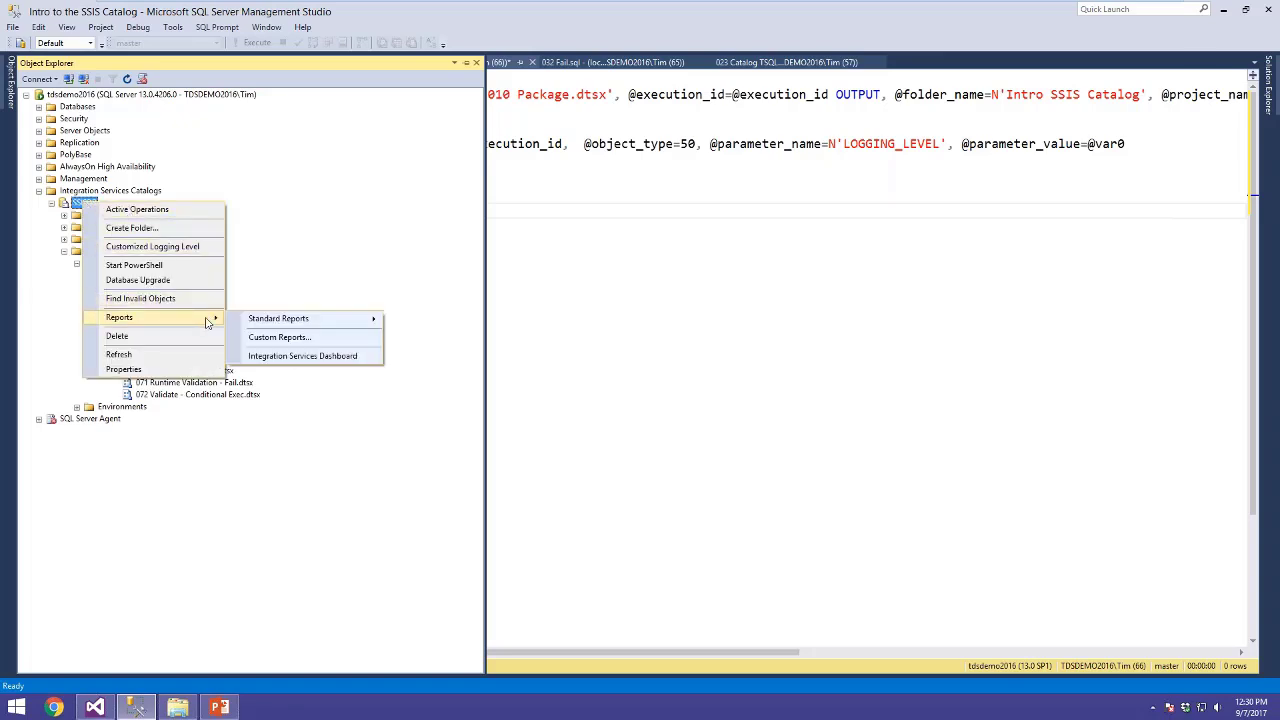
pyautogui.moveTo(310, 320)
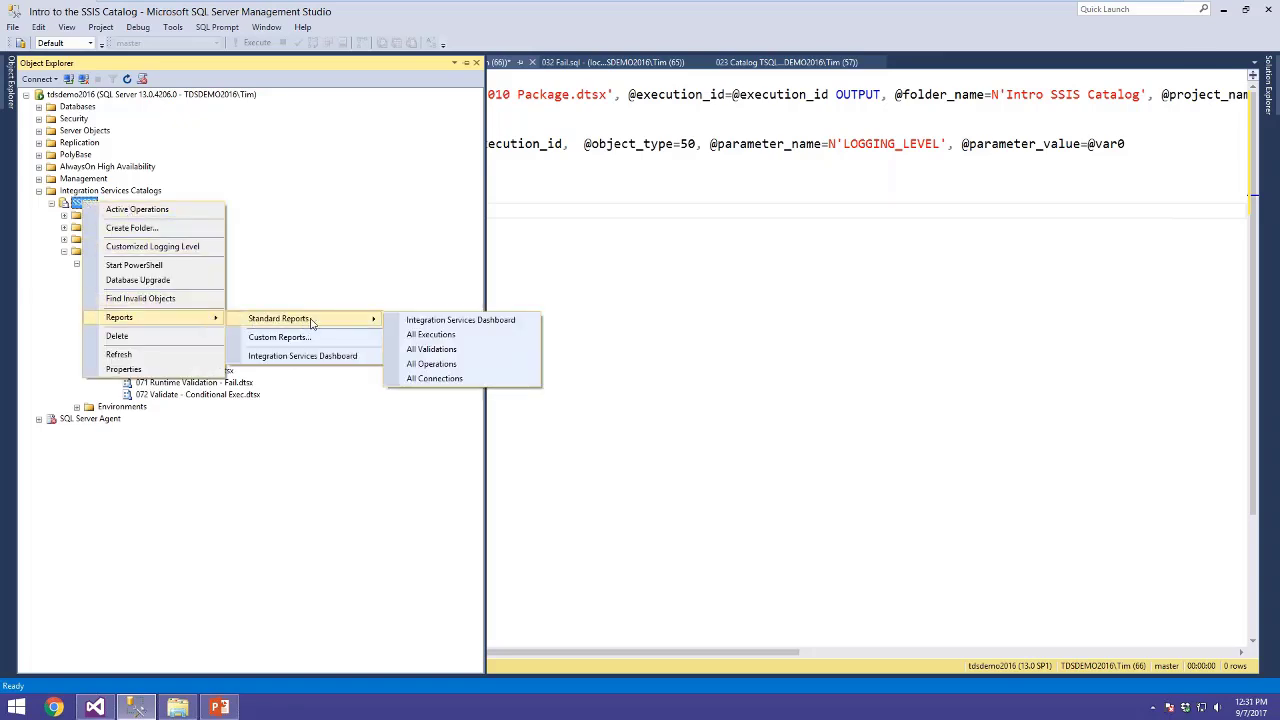
pyautogui.click(450, 336)
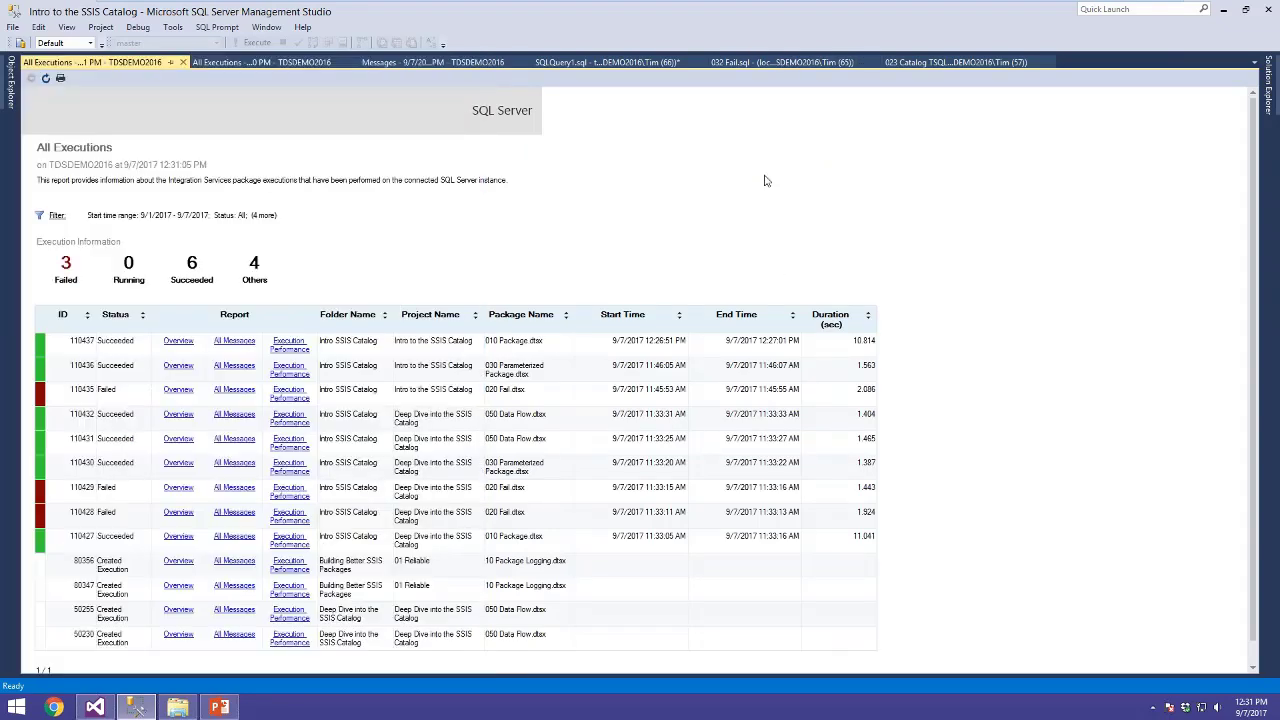
# Filter the catalog-wide All Executions report to start from 9/1/2015 and review the report links of its executions
pyautogui.click(60, 214)
pyautogui.click(692, 353)
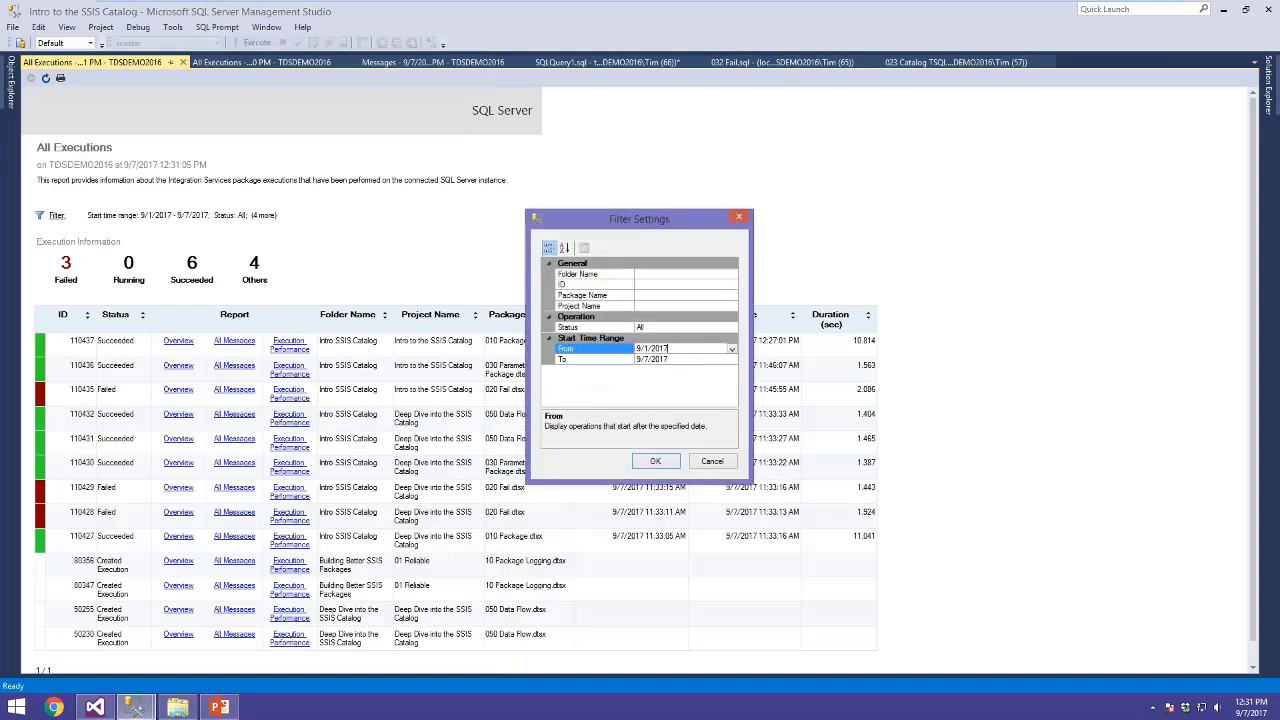
pyautogui.click(655, 461)
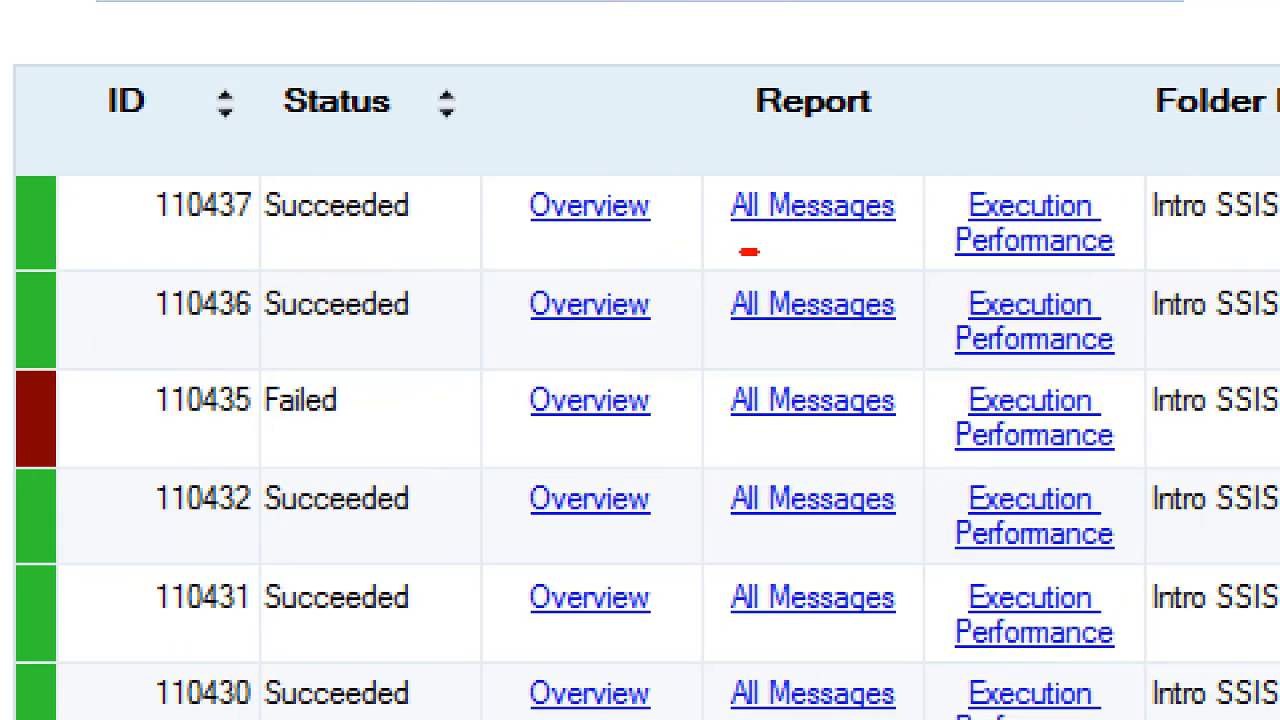
pyautogui.moveTo(758, 252); pyautogui.dragTo(942, 258)
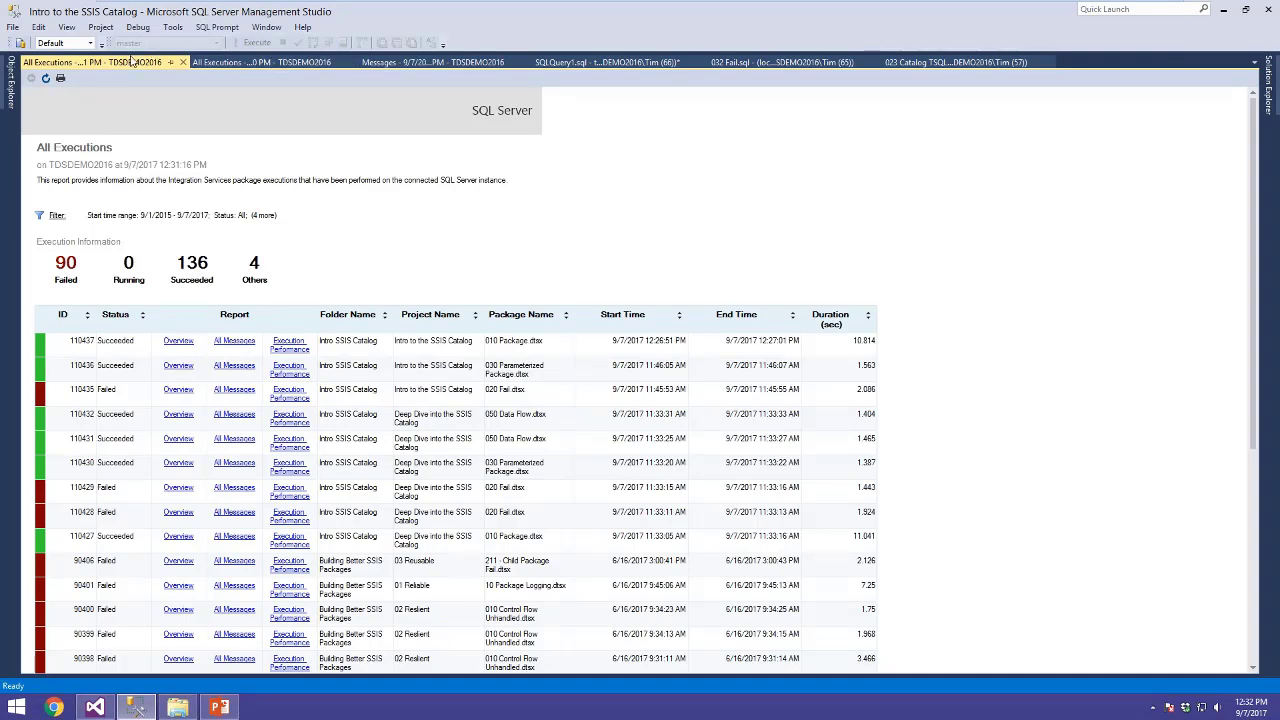
# Close both All Executions reports and the Messages report to return to the generated execution script
pyautogui.click(181, 63)
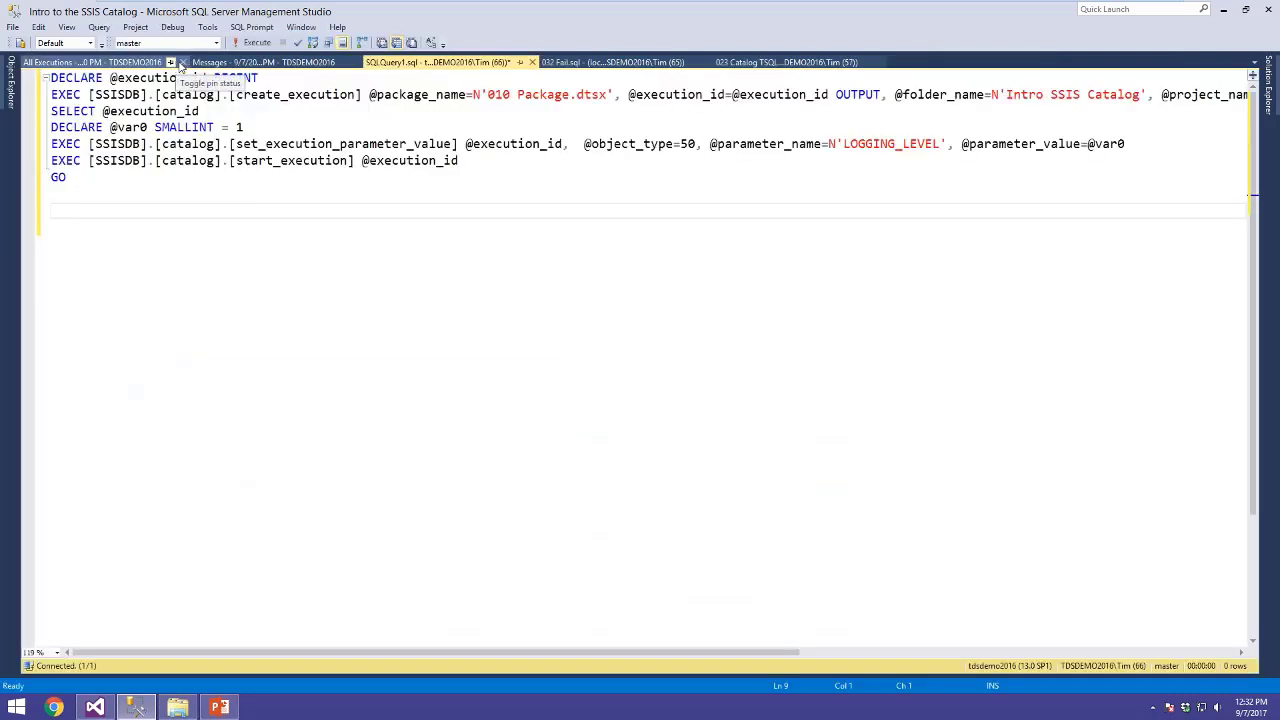
pyautogui.click(182, 63)
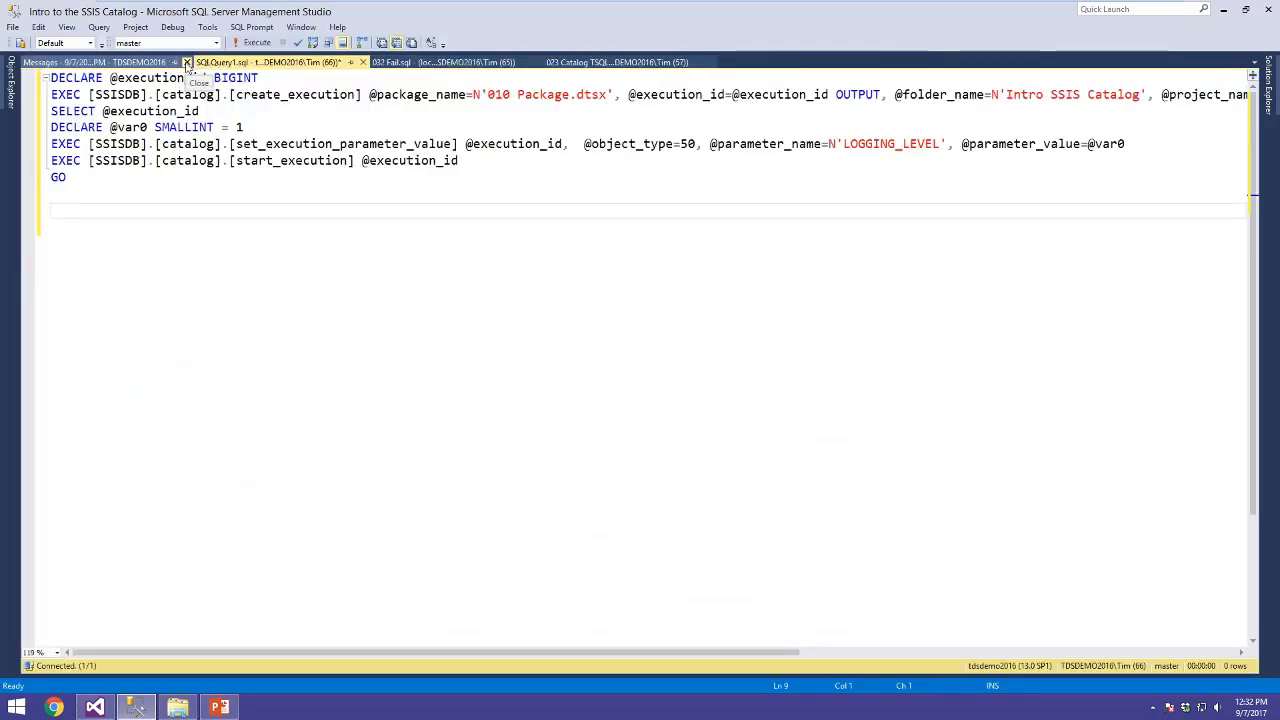
pyautogui.click(184, 63)
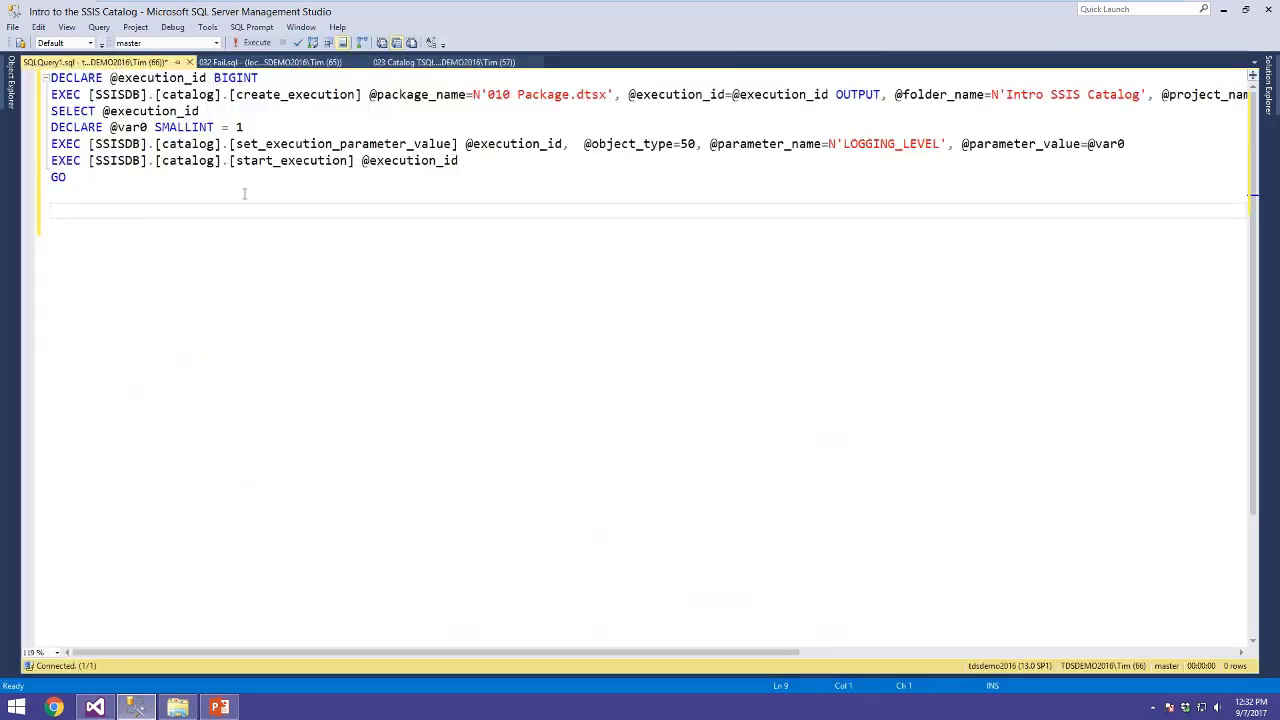
pyautogui.scroll(8, 179, 192)
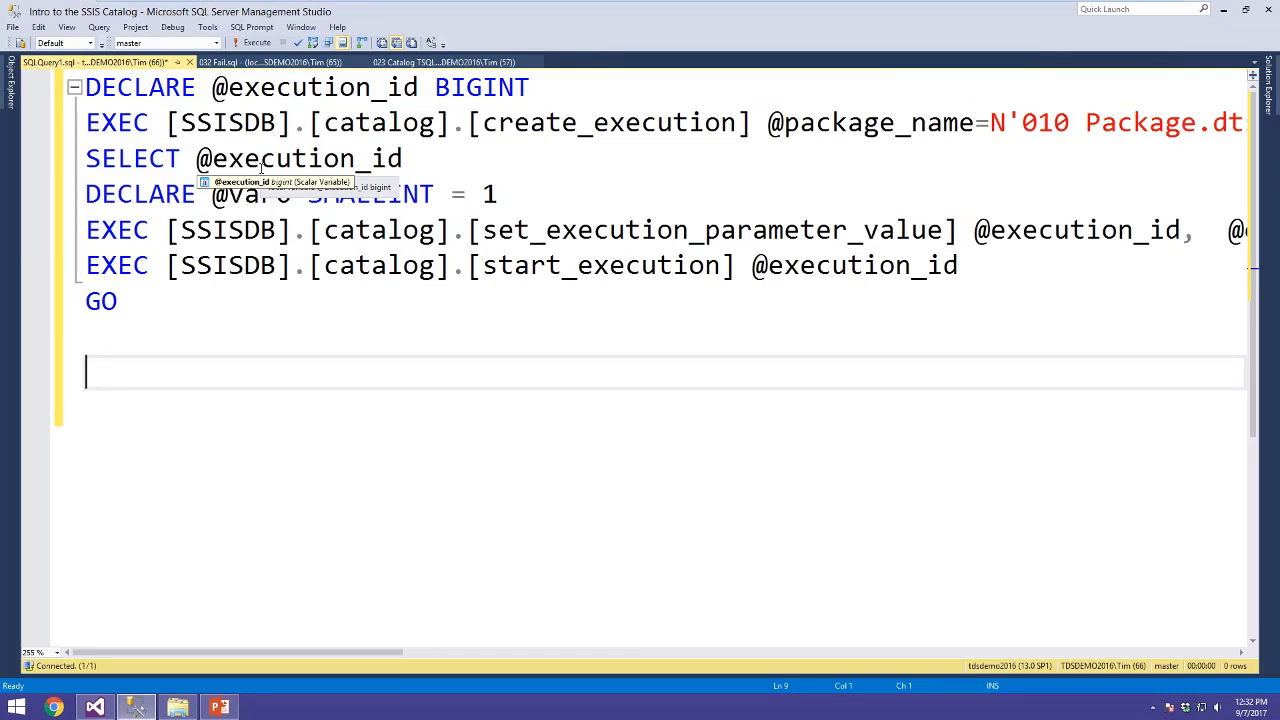
pyautogui.click(86, 158)
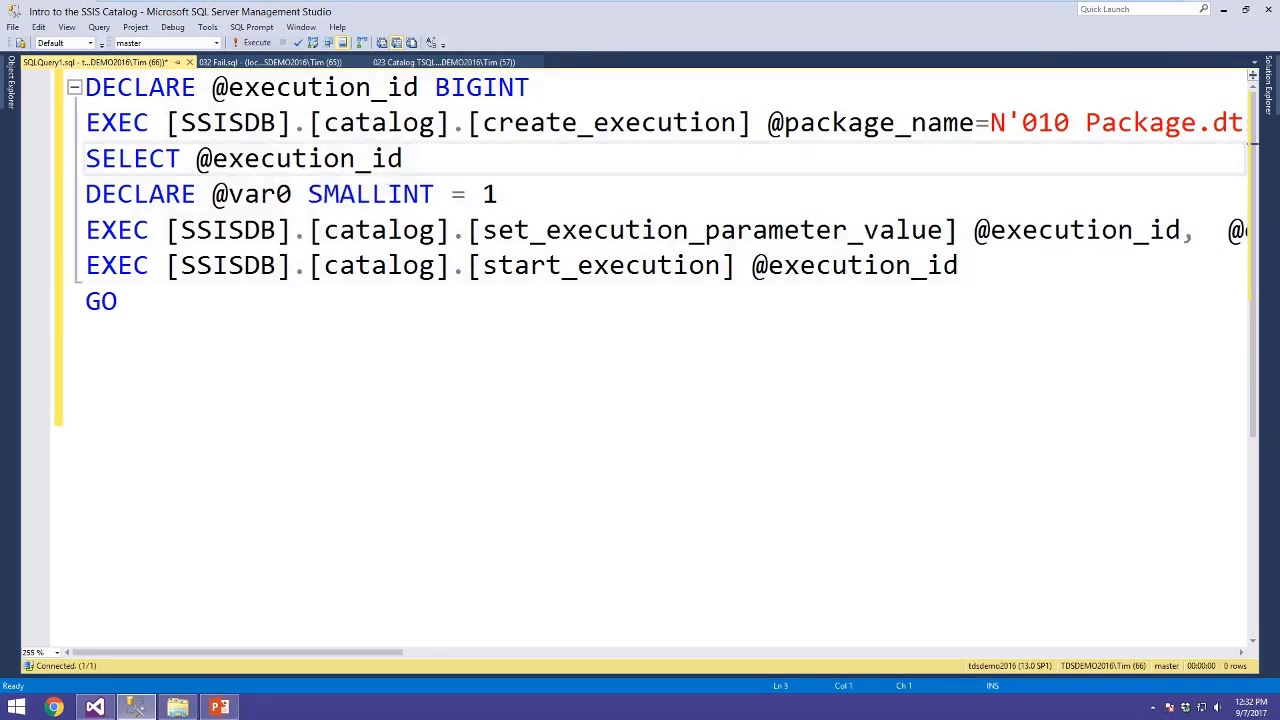
pyautogui.press('Return')
pyautogui.press('Down')
pyautogui.press('Return')
pyautogui.press('Down')
pyautogui.press('Down')
pyautogui.press('Return')
pyautogui.press('Return')
pyautogui.press('Up')
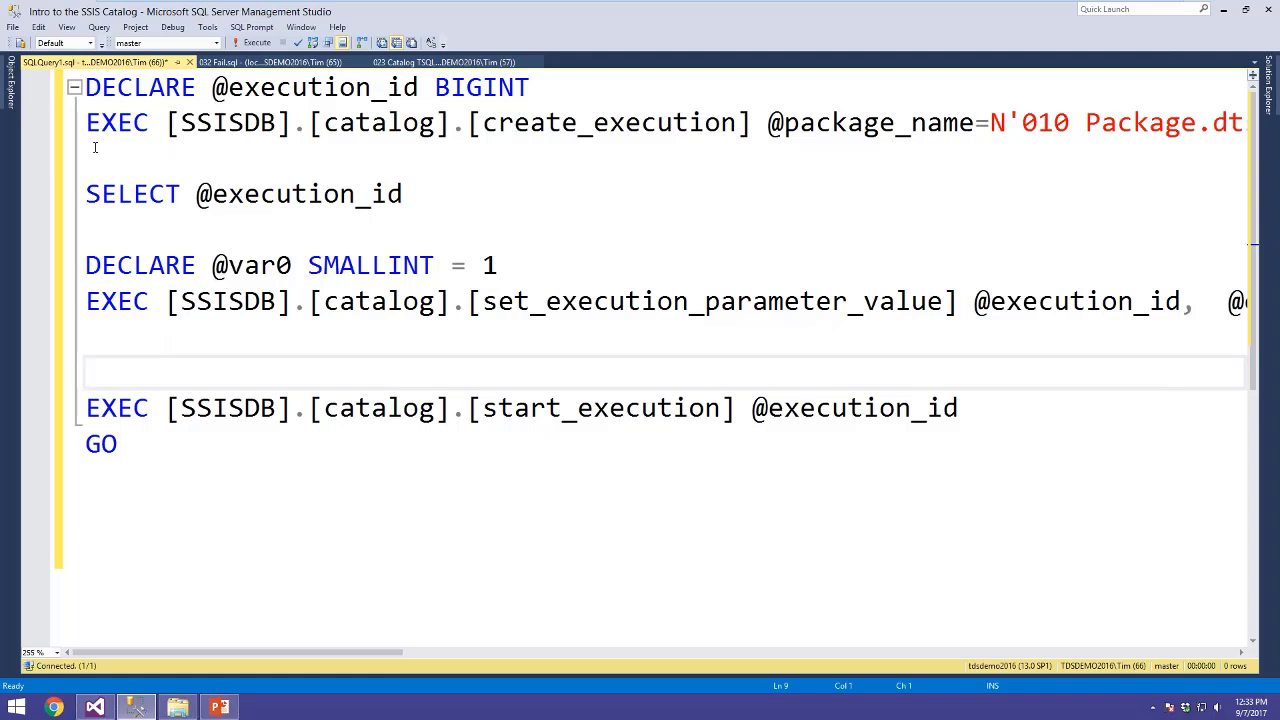
pyautogui.moveTo(469, 122); pyautogui.dragTo(752, 122)
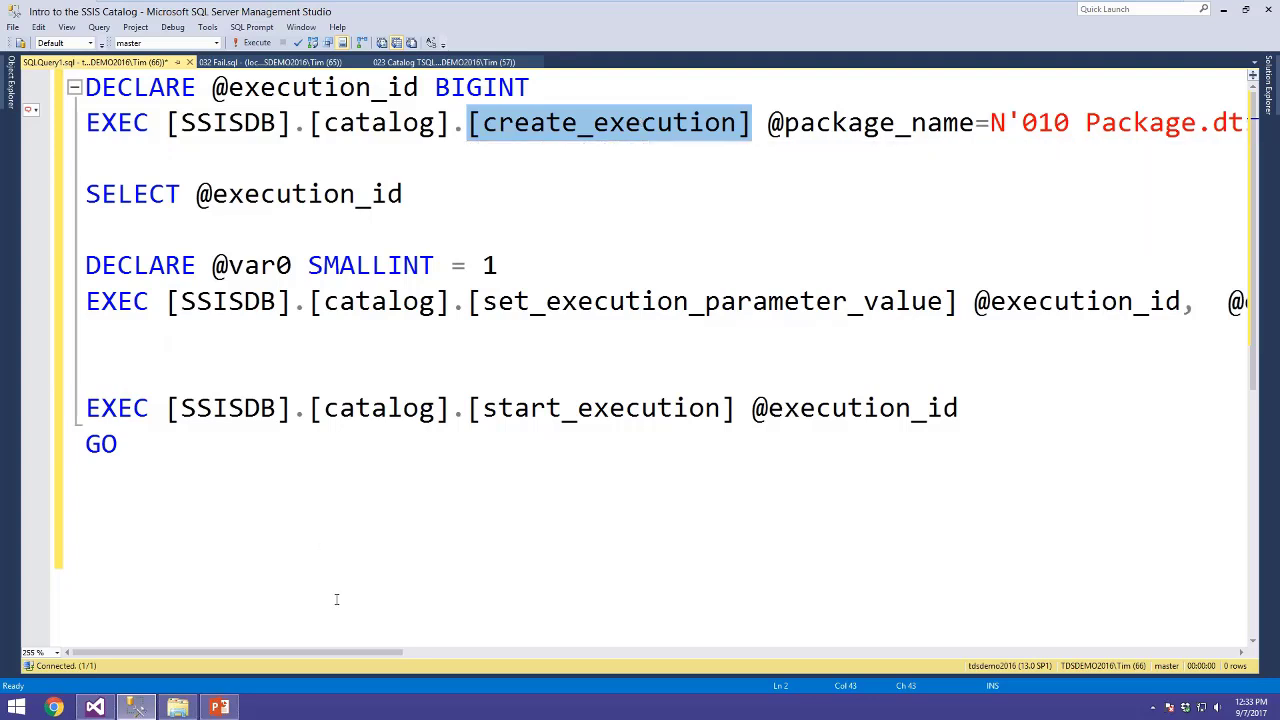
pyautogui.moveTo(300, 654); pyautogui.dragTo(235, 579)
pyautogui.click(577, 262)
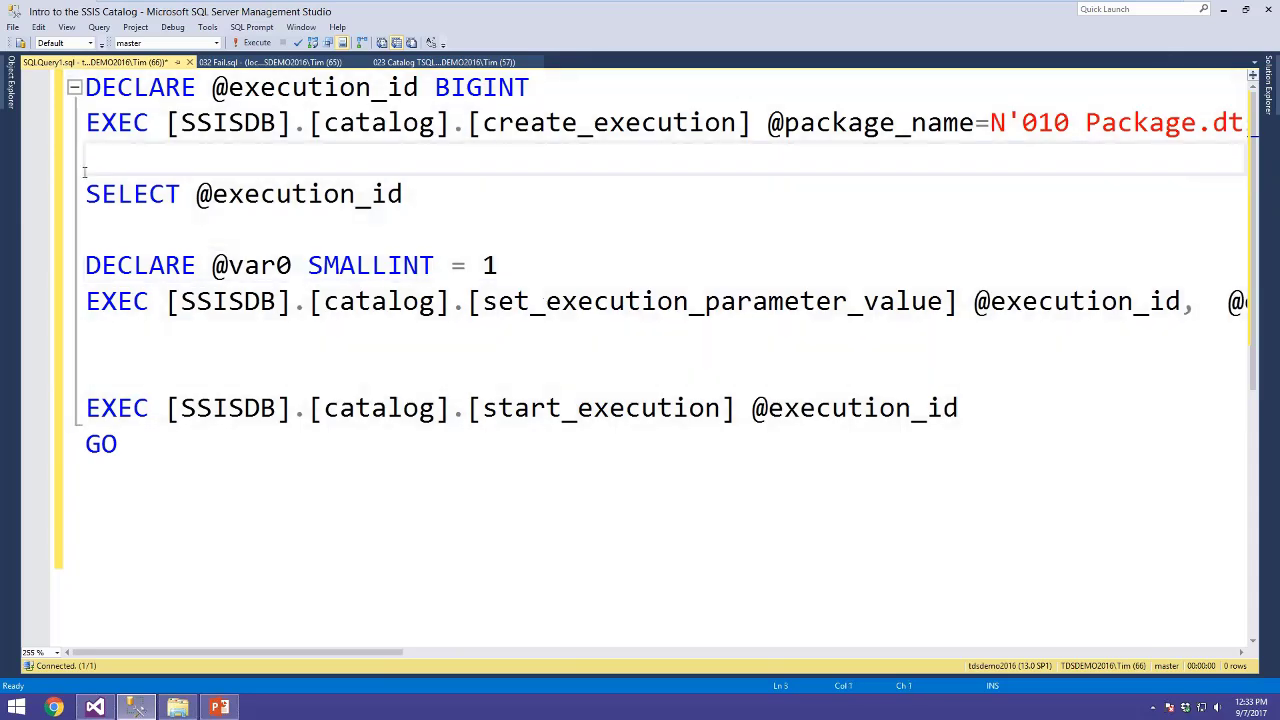
pyautogui.moveTo(88, 158); pyautogui.dragTo(99, 230)
pyautogui.click(99, 230)
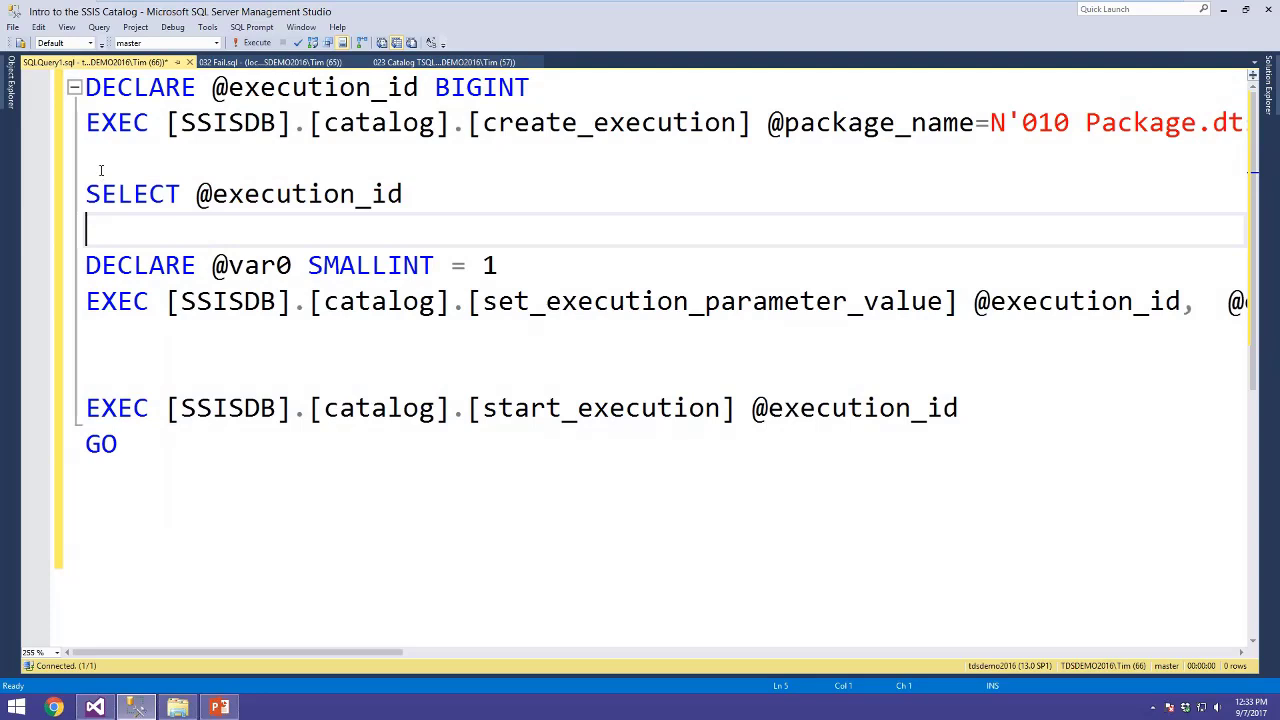
pyautogui.moveTo(101, 170); pyautogui.dragTo(100, 228)
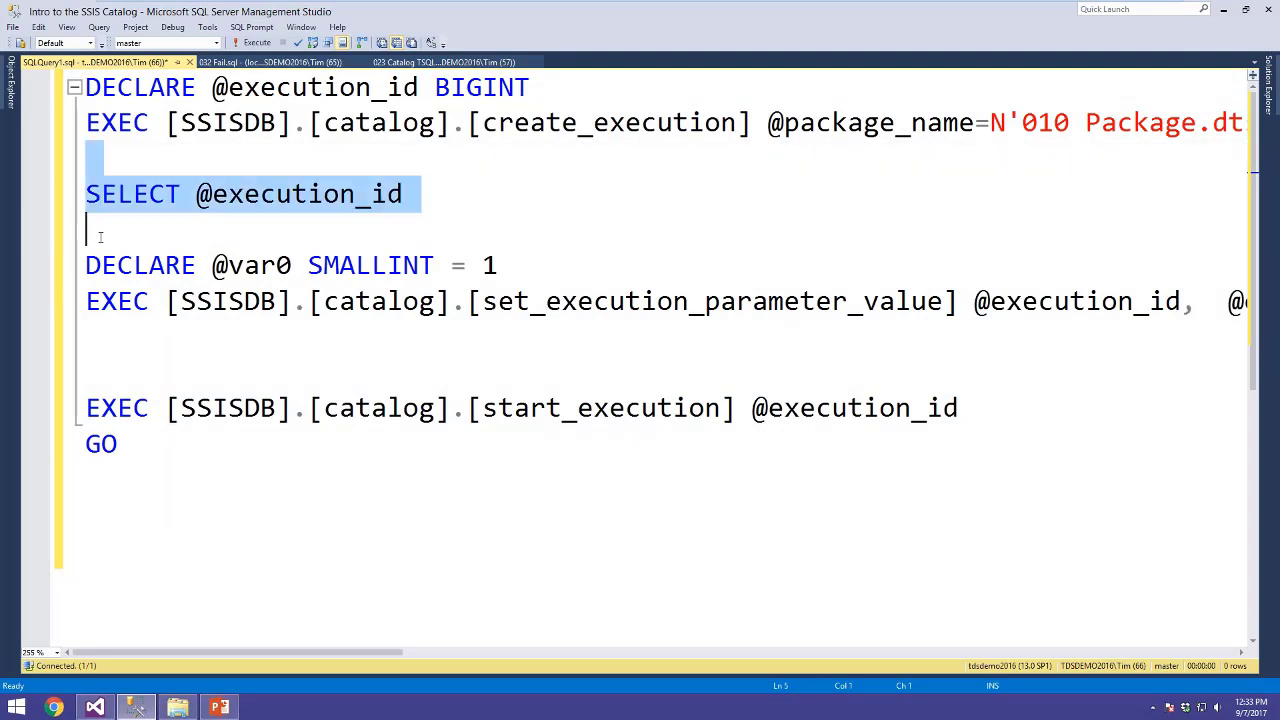
pyautogui.click(204, 235)
pyautogui.moveTo(204, 235); pyautogui.dragTo(286, 357)
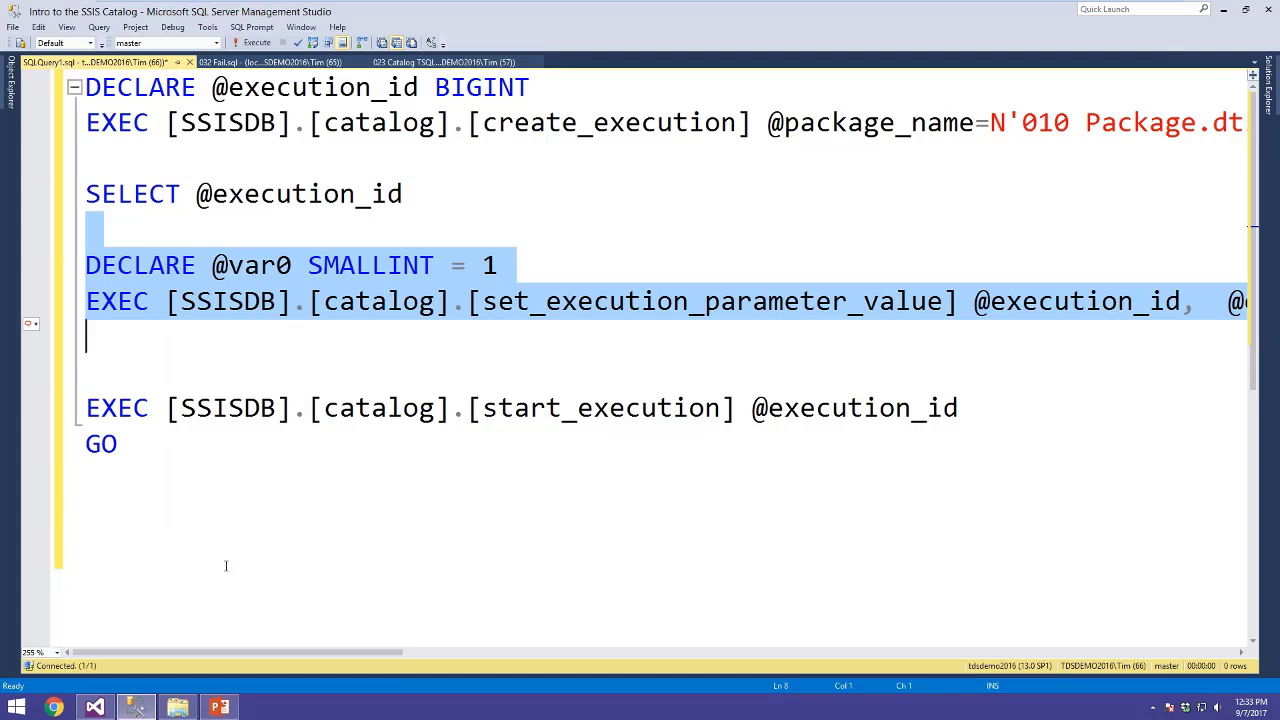
pyautogui.moveTo(206, 655); pyautogui.dragTo(512, 652)
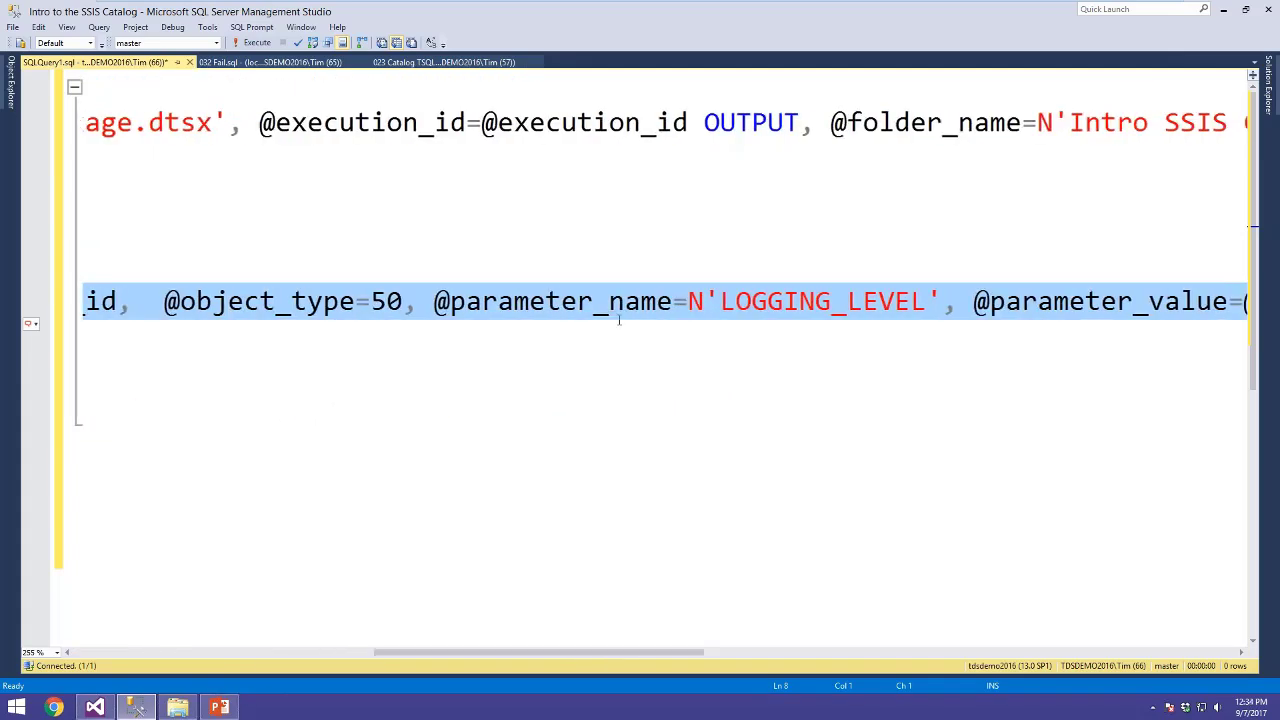
pyautogui.click(721, 301)
pyautogui.moveTo(721, 301); pyautogui.dragTo(929, 302)
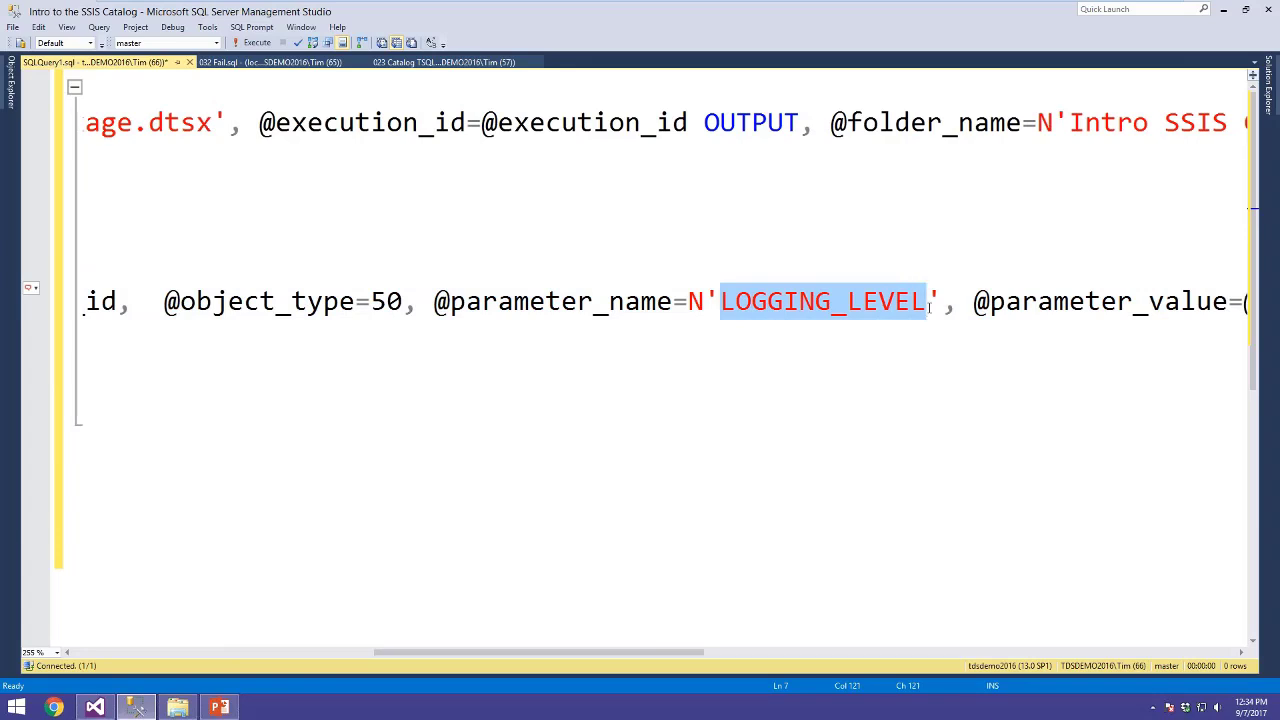
pyautogui.press('Up')
pyautogui.press('Home')
pyautogui.hotkey('shift', 'Down')
pyautogui.hotkey('shift', 'Down')
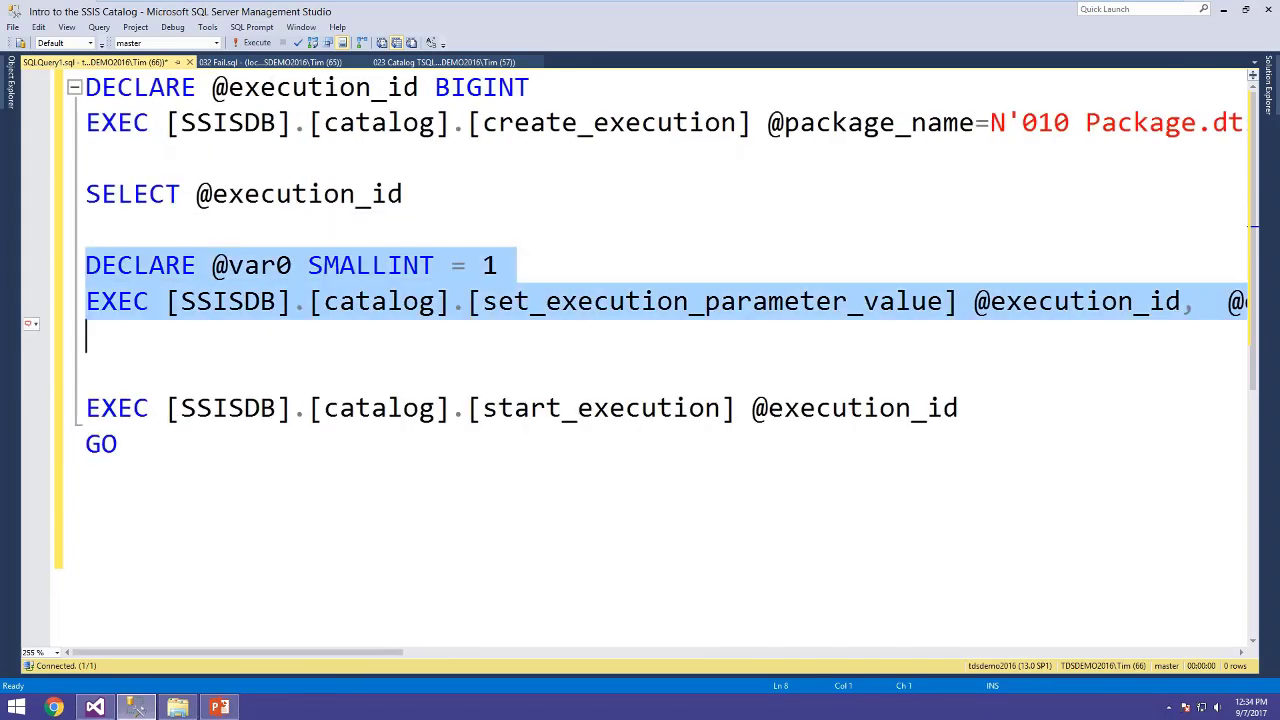
pyautogui.press('Delete')
pyautogui.press('BackSpace')
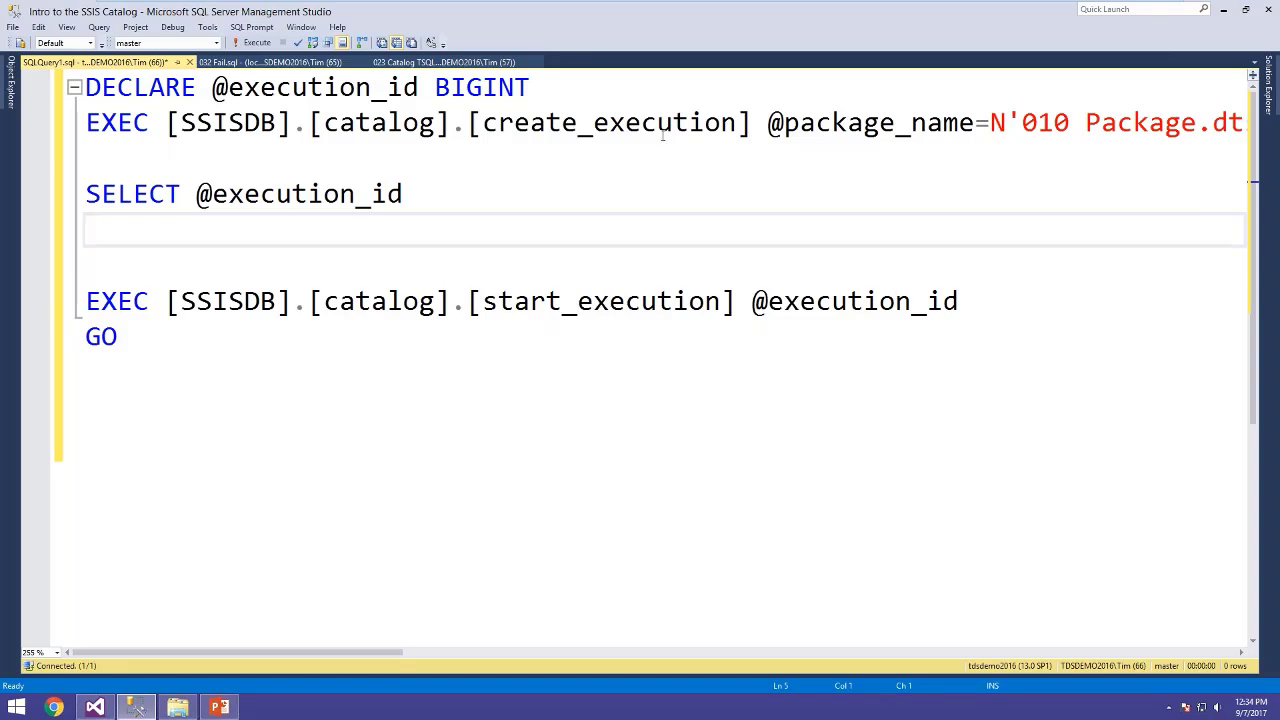
# Execute the shortened script for 010 Package.dtsx and review its create_execution and start_execution calls
pyautogui.moveTo(465, 121); pyautogui.dragTo(766, 121)
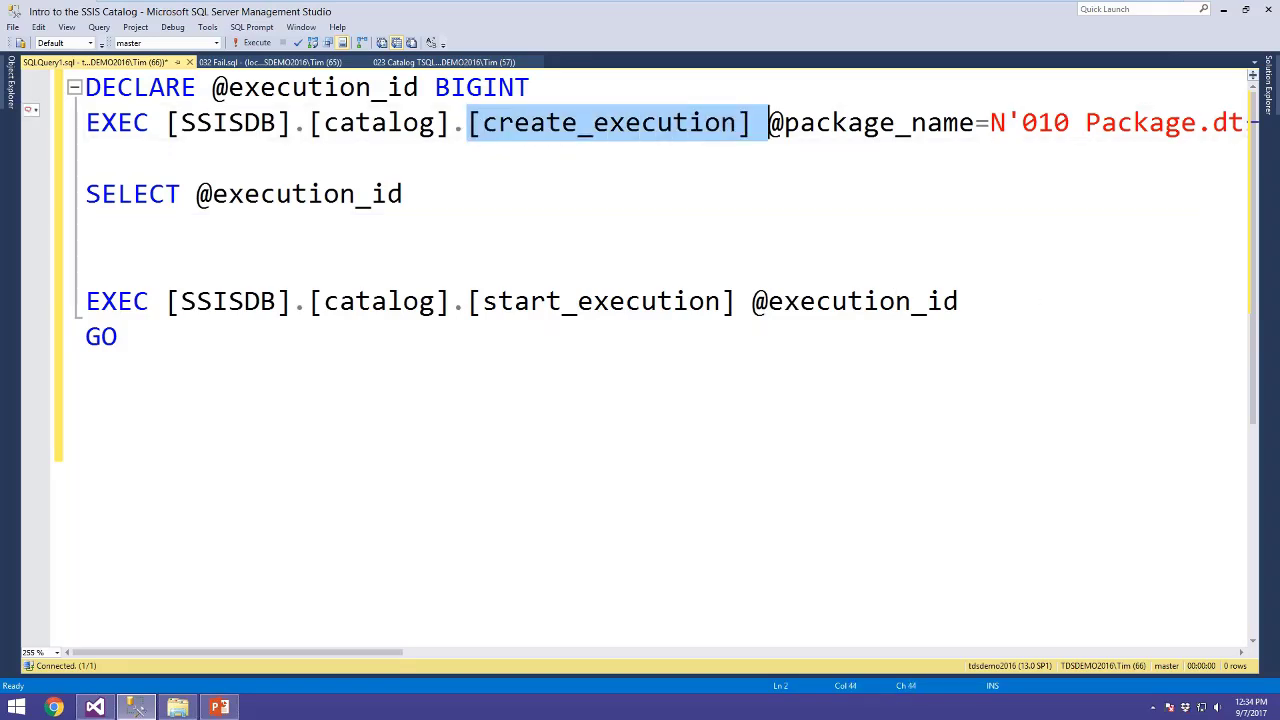
pyautogui.click(508, 252)
pyautogui.moveTo(123, 148); pyautogui.dragTo(90, 262)
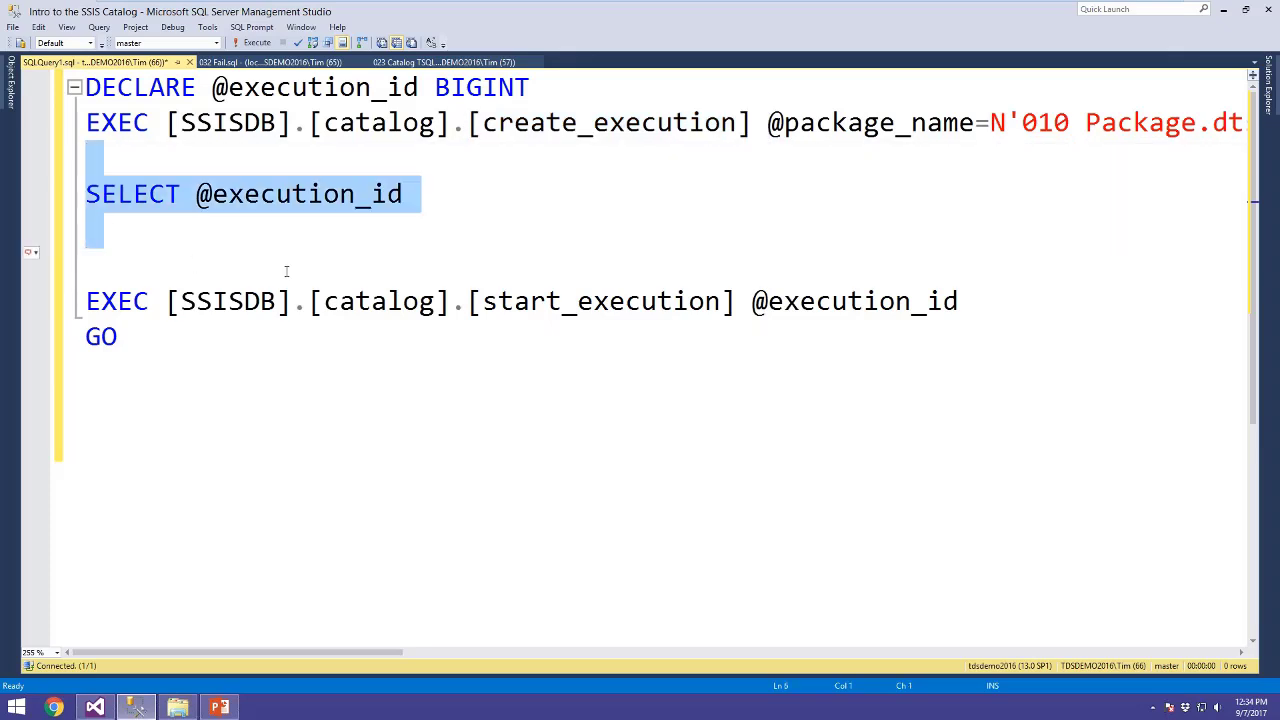
pyautogui.click(344, 345)
pyautogui.moveTo(470, 301); pyautogui.dragTo(752, 301)
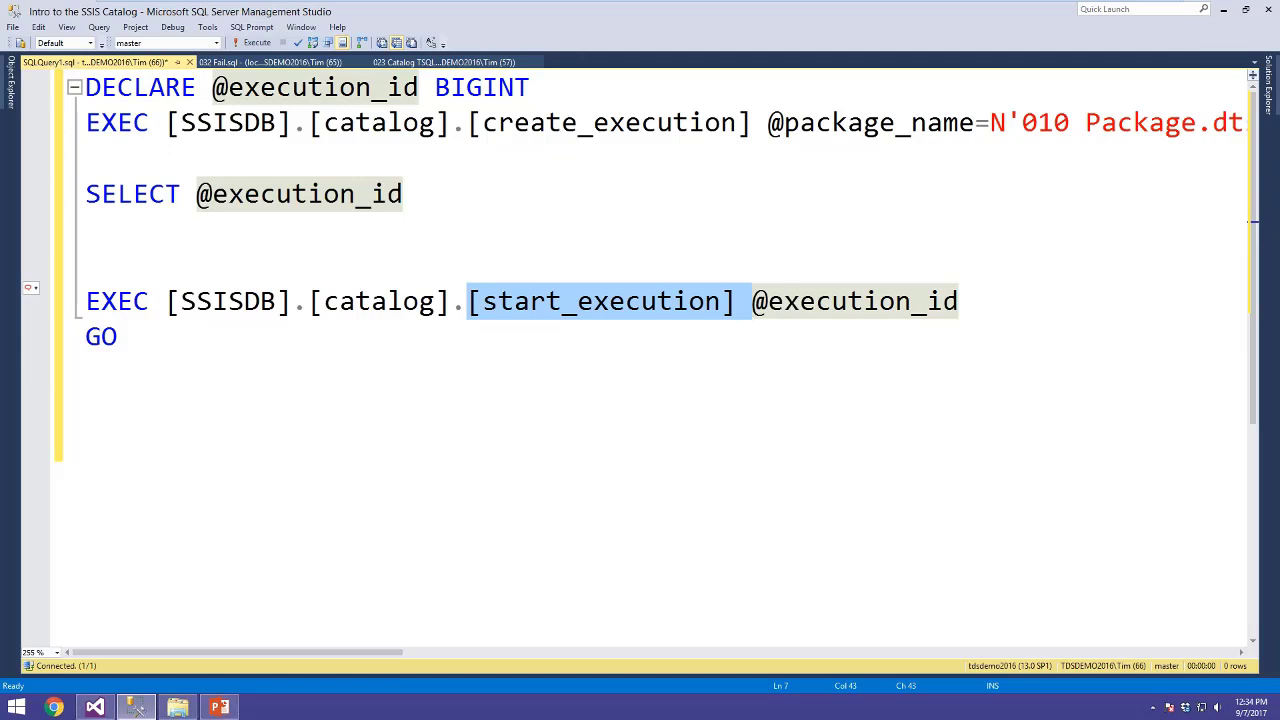
pyautogui.press('Right')
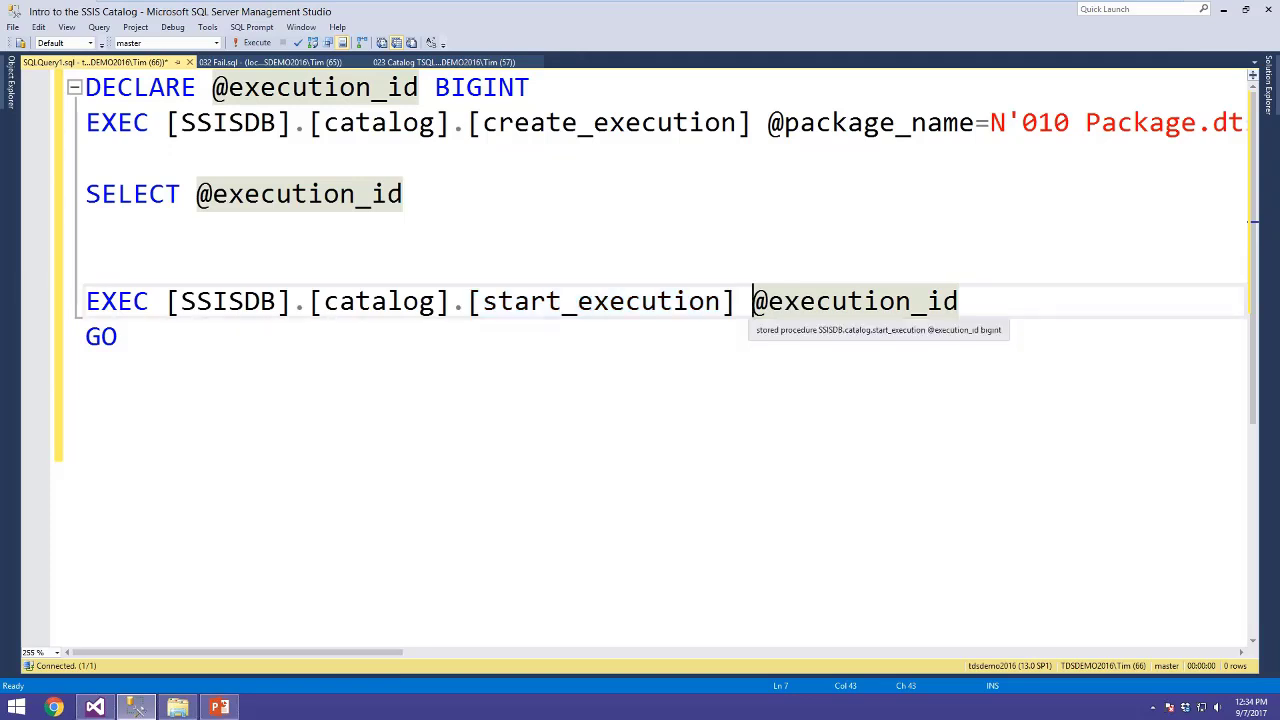
pyautogui.press('F5')
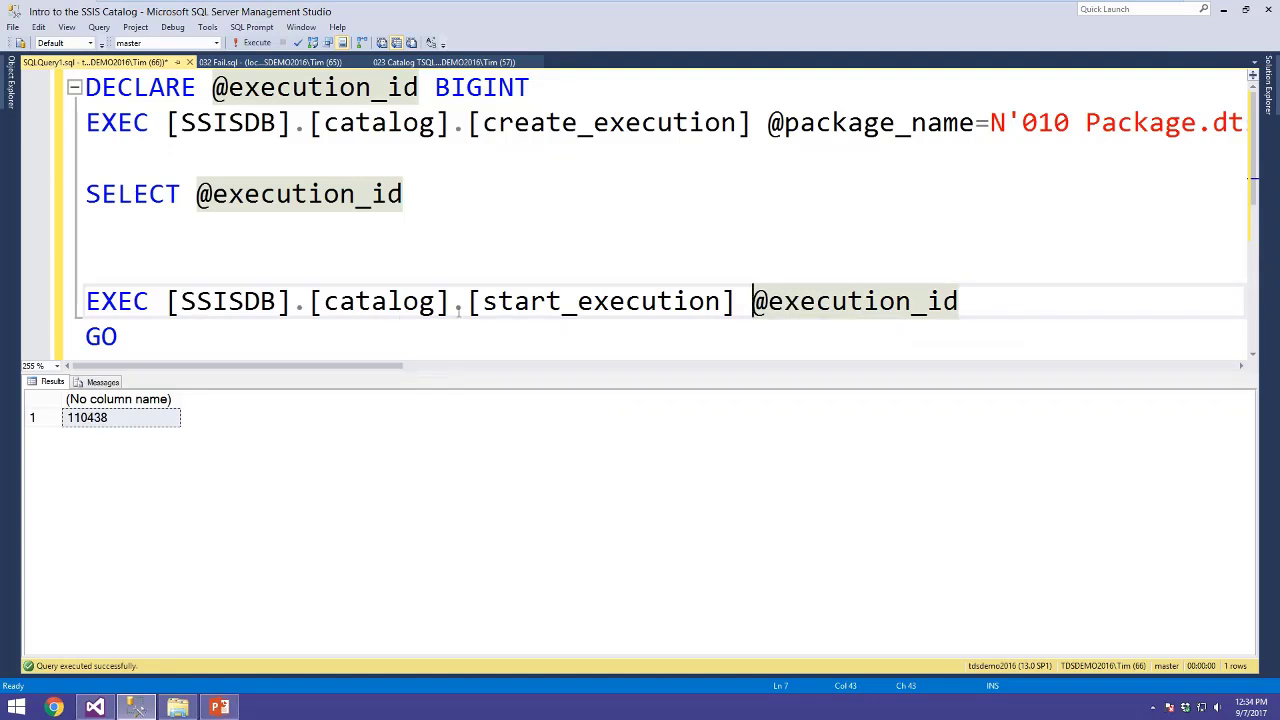
pyautogui.moveTo(470, 301); pyautogui.dragTo(735, 303)
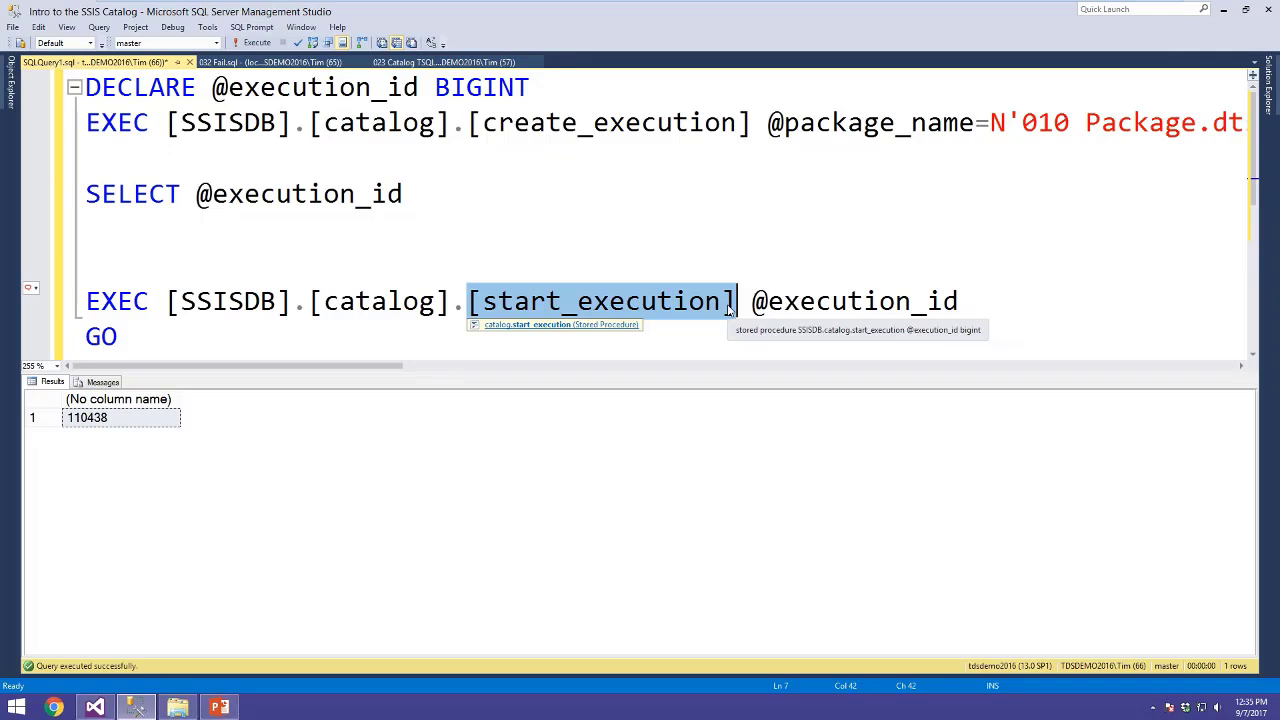
pyautogui.moveTo(467, 122); pyautogui.dragTo(759, 124)
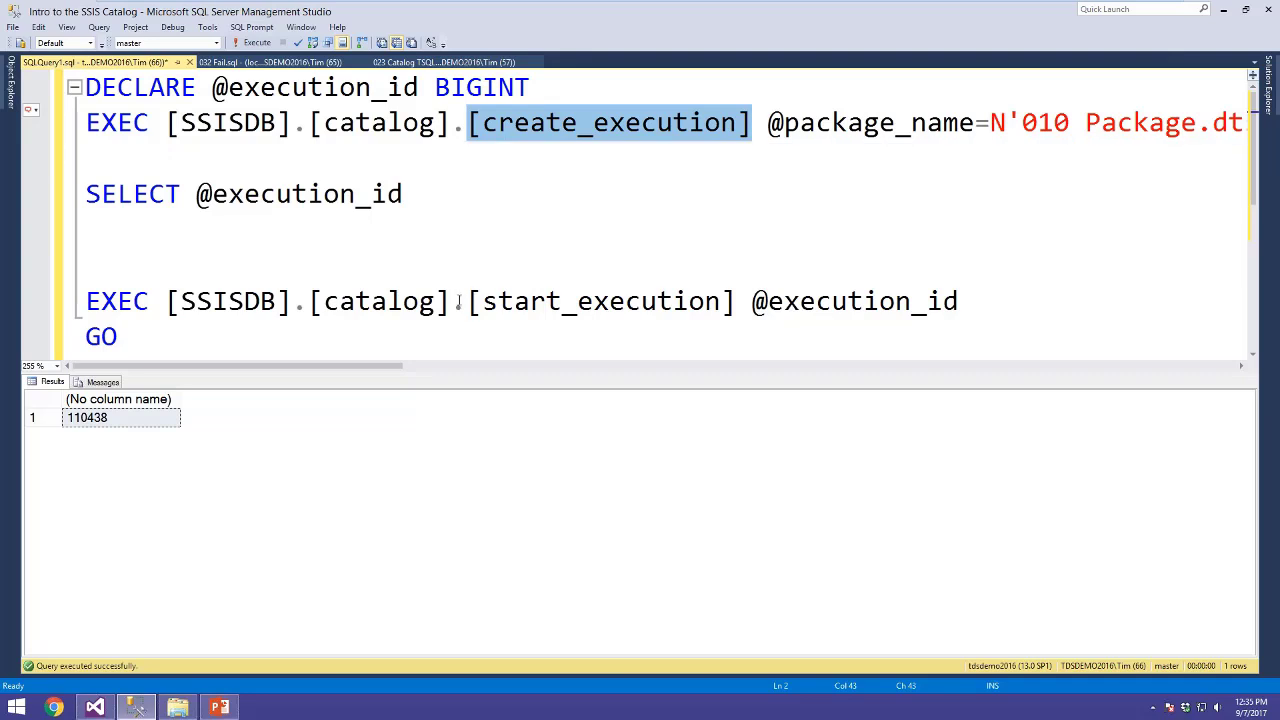
pyautogui.moveTo(458, 301); pyautogui.dragTo(727, 301)
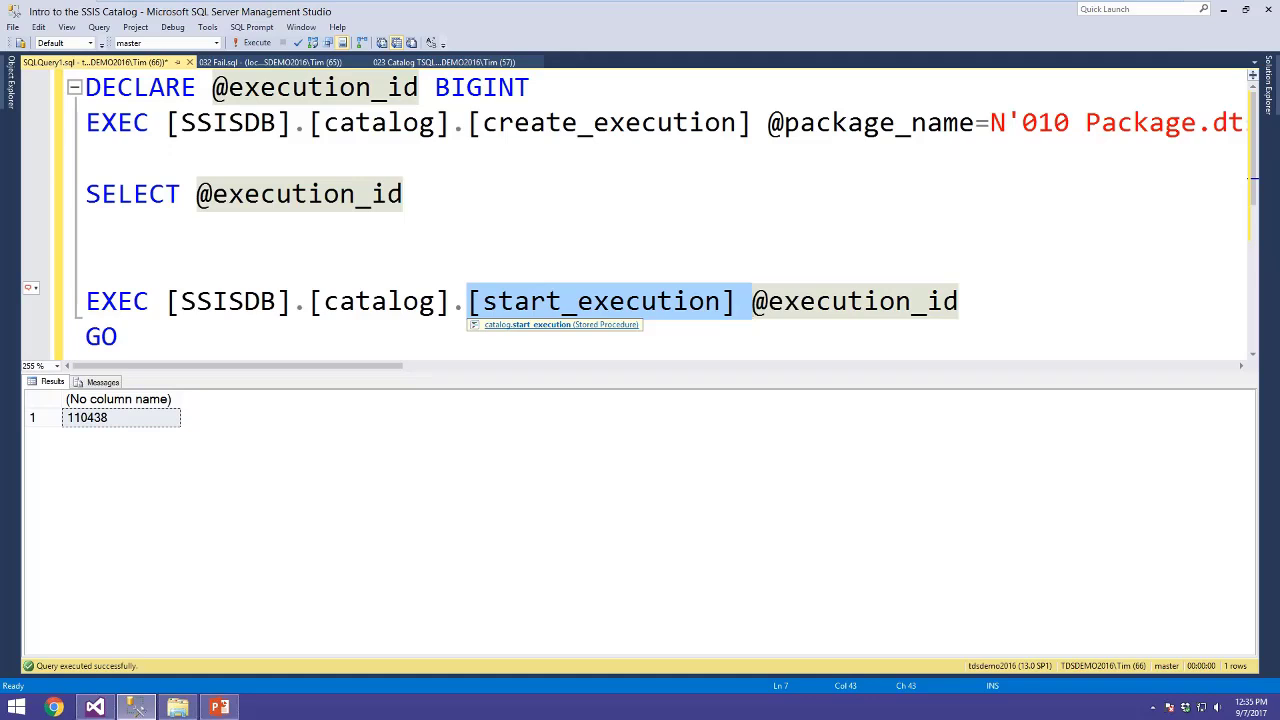
# Switch to the 032 Fail.sql script and hide its results pane
pyautogui.click(265, 62)
pyautogui.click(340, 137)
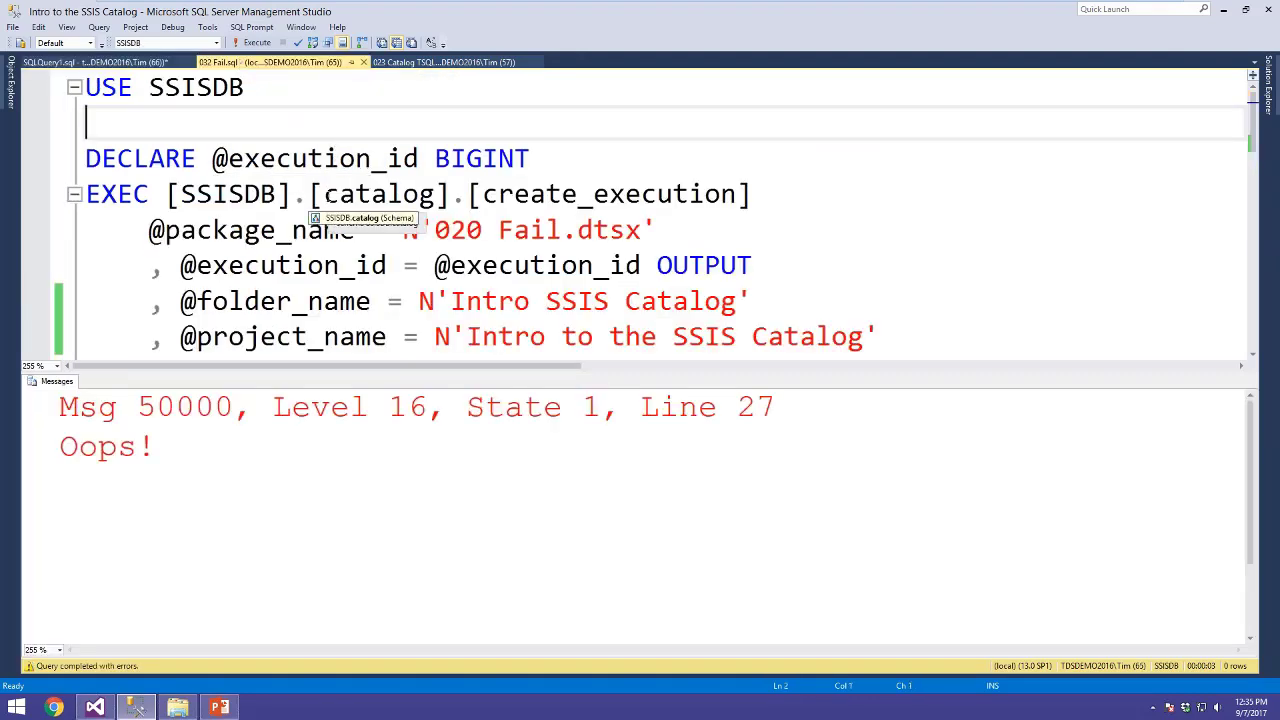
pyautogui.hotkey('ctrl', 'r')
# Examine the create_execution call for 020 Fail.dtsx, including its package, folder and project name parameters
pyautogui.click(324, 265)
pyautogui.moveTo(148, 125); pyautogui.dragTo(574, 397)
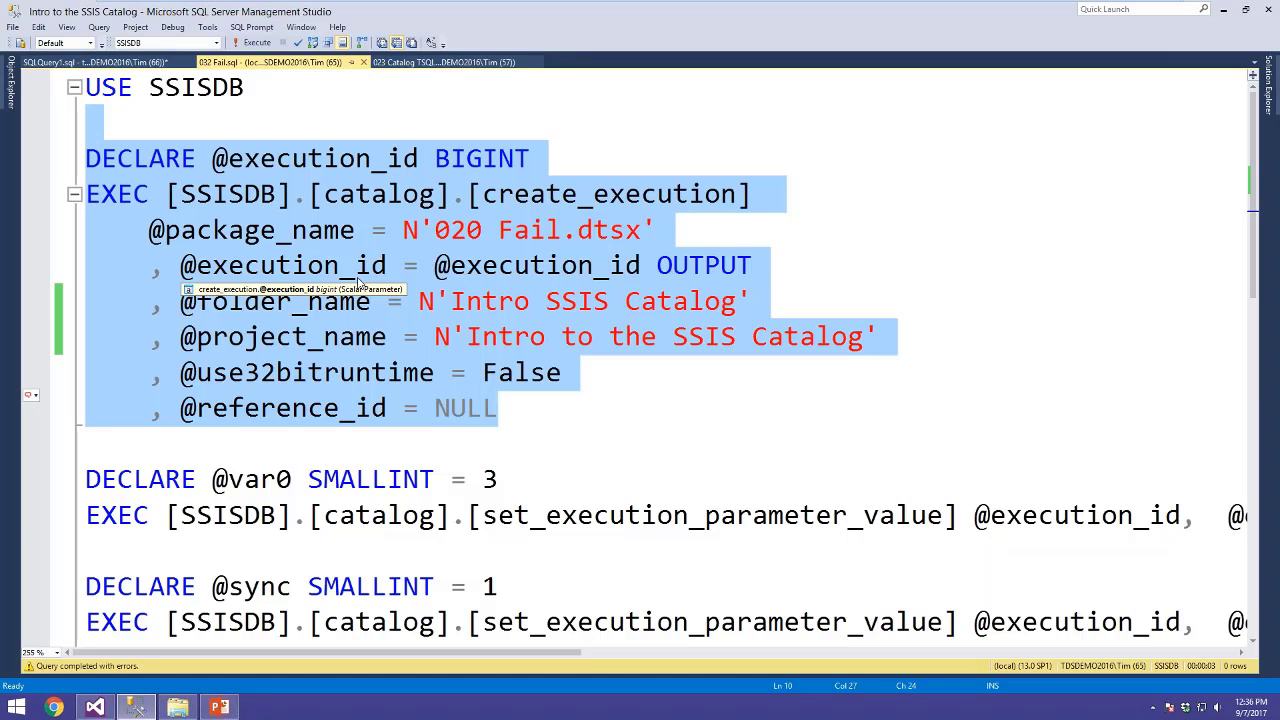
pyautogui.click(404, 268)
pyautogui.moveTo(137, 123); pyautogui.dragTo(553, 427)
pyautogui.click(386, 265)
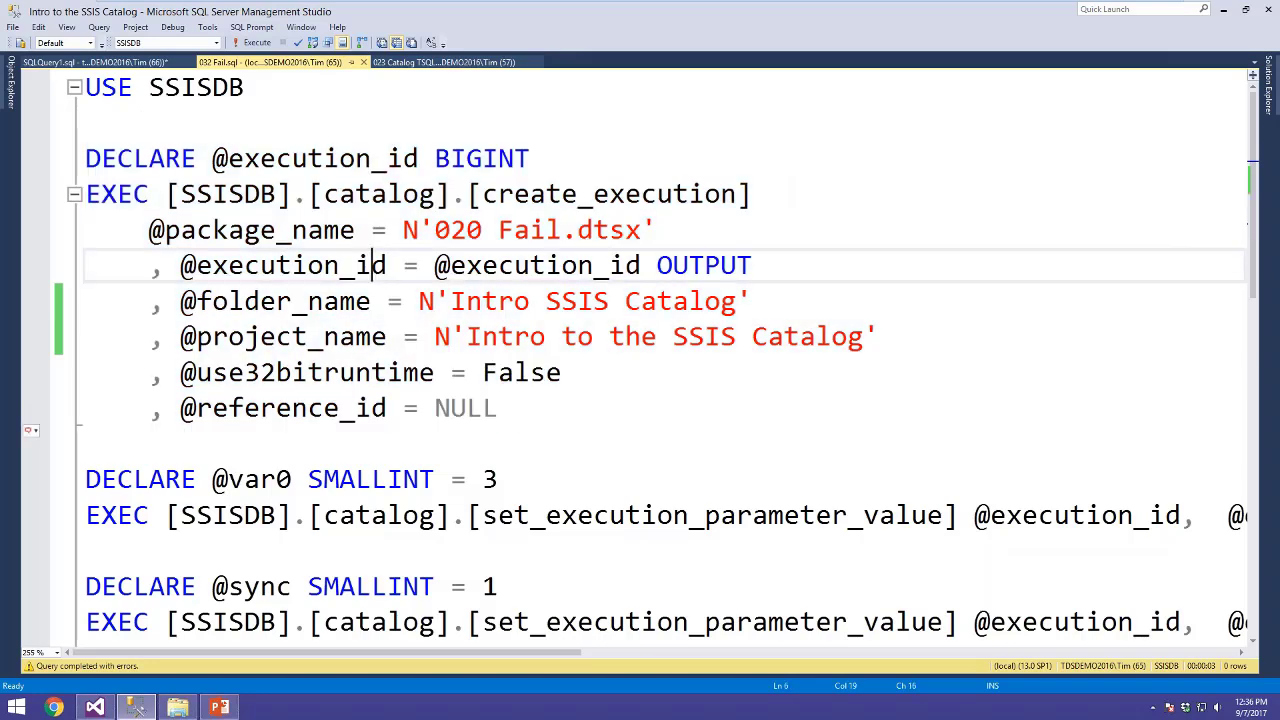
pyautogui.moveTo(122, 123); pyautogui.dragTo(500, 409)
pyautogui.click(264, 137)
pyautogui.moveTo(264, 137); pyautogui.dragTo(503, 406)
pyautogui.click(610, 194)
pyautogui.moveTo(403, 229); pyautogui.dragTo(654, 229)
pyautogui.click(660, 229)
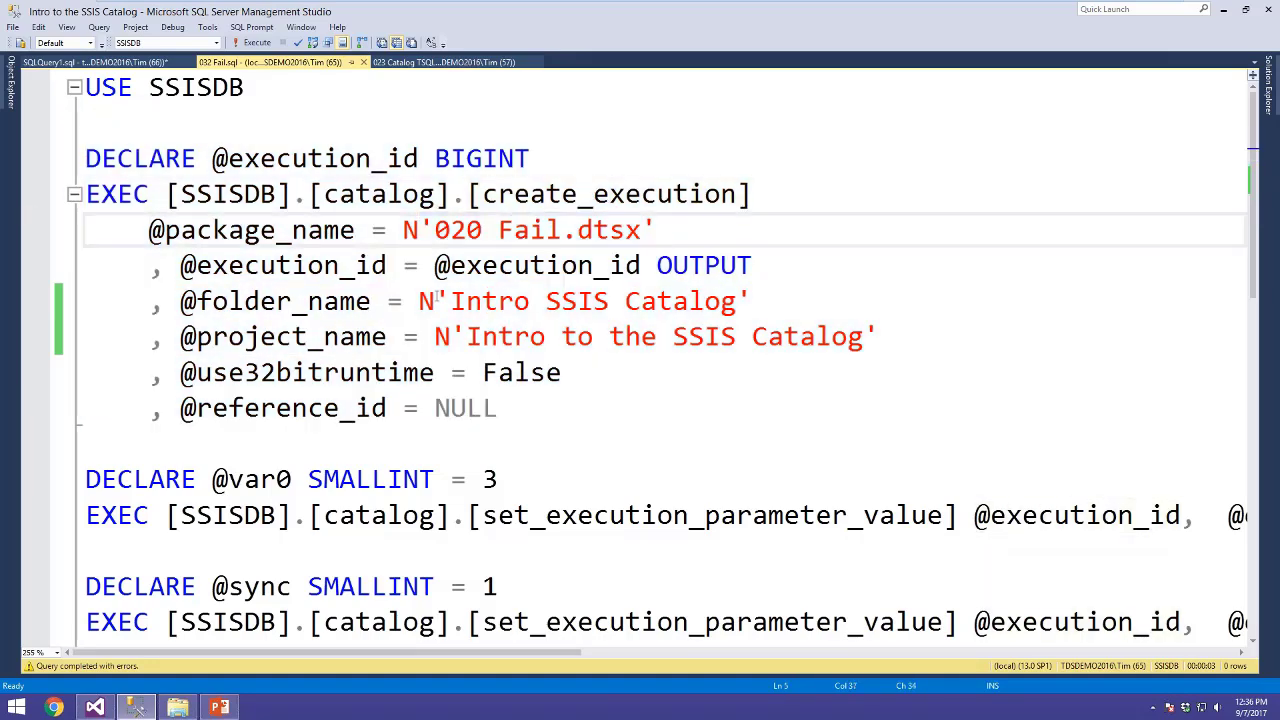
pyautogui.moveTo(437, 300); pyautogui.dragTo(752, 301)
pyautogui.moveTo(451, 337); pyautogui.dragTo(876, 337)
pyautogui.scroll(-3, 876, 337)
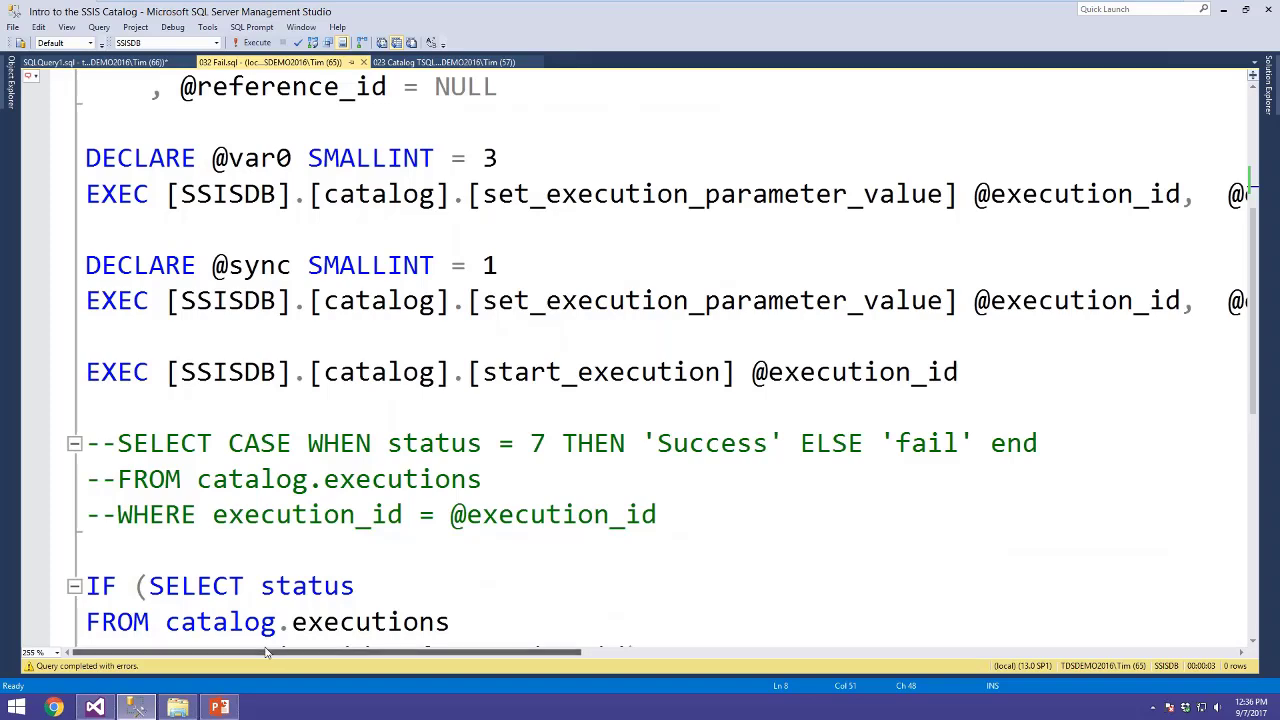
pyautogui.moveTo(284, 653); pyautogui.dragTo(722, 660)
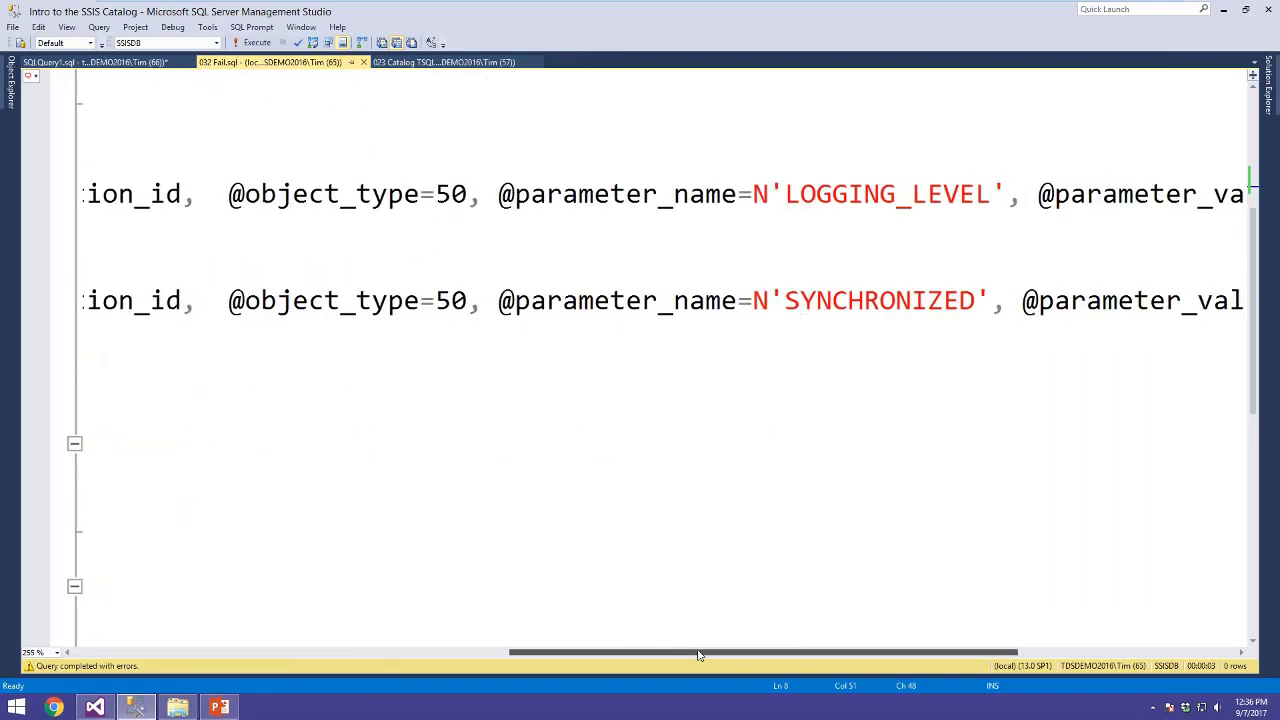
pyautogui.moveTo(781, 194); pyautogui.dragTo(1004, 194)
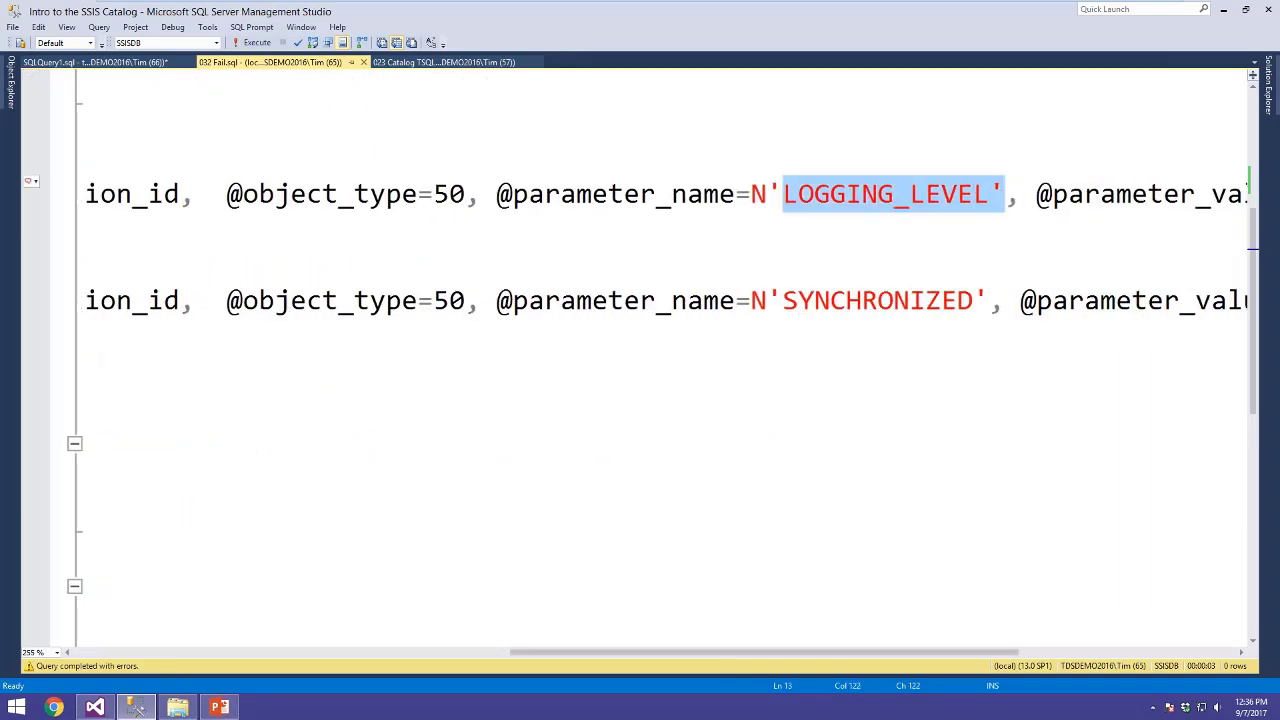
pyautogui.moveTo(637, 658); pyautogui.dragTo(171, 658)
pyautogui.moveTo(474, 161); pyautogui.dragTo(500, 158)
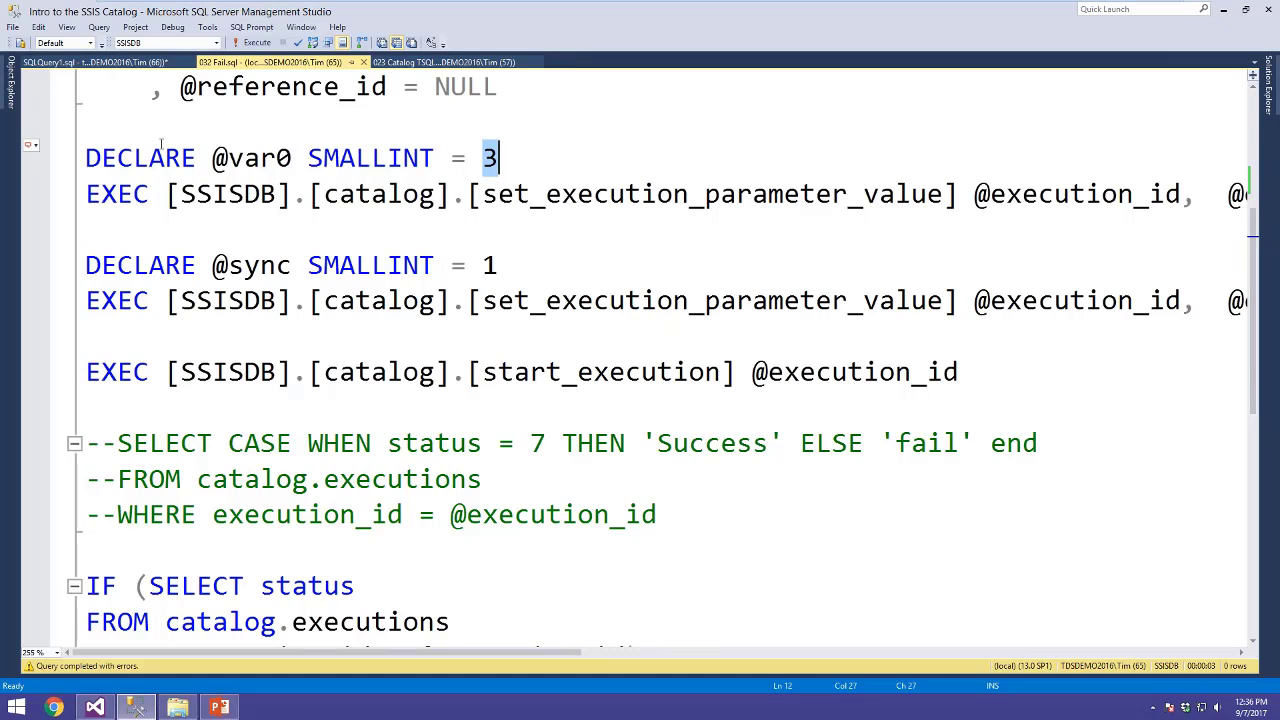
pyautogui.moveTo(95, 230); pyautogui.dragTo(108, 333)
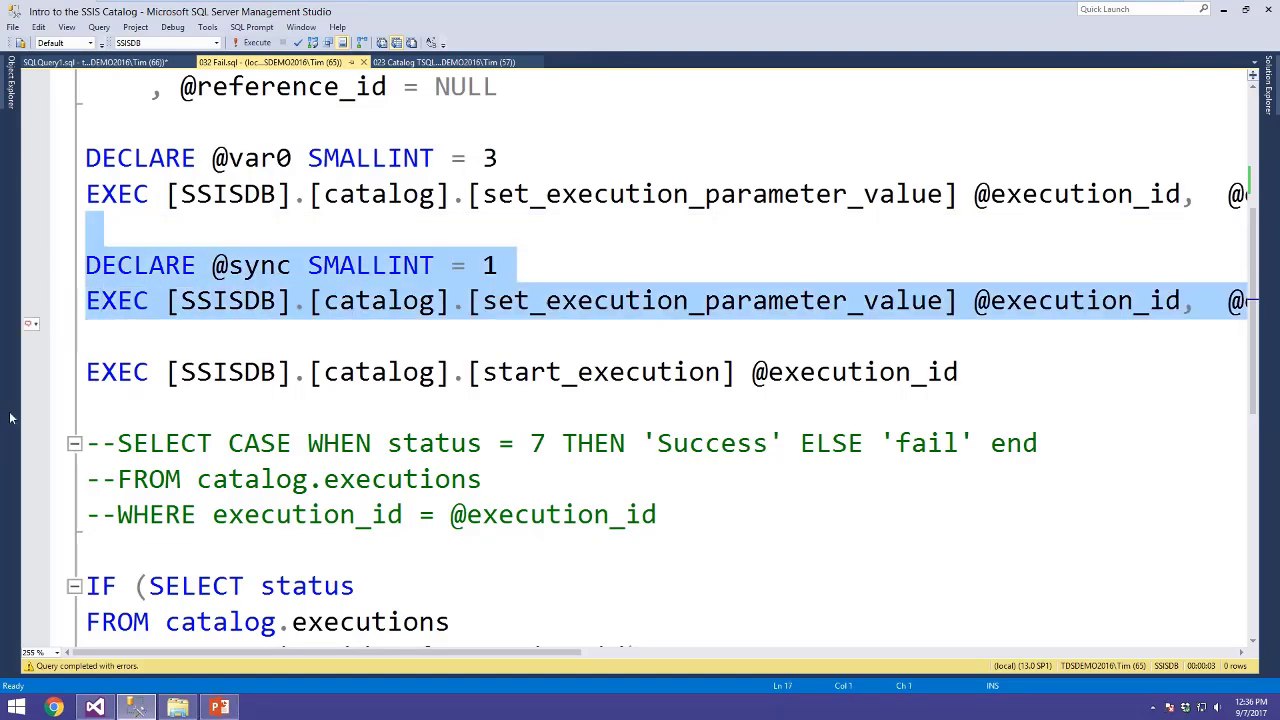
# Examine the full SYNCHRONIZED parameter assignment and the start_execution call in the 032 Fail.sql script
pyautogui.moveTo(204, 656); pyautogui.dragTo(642, 660)
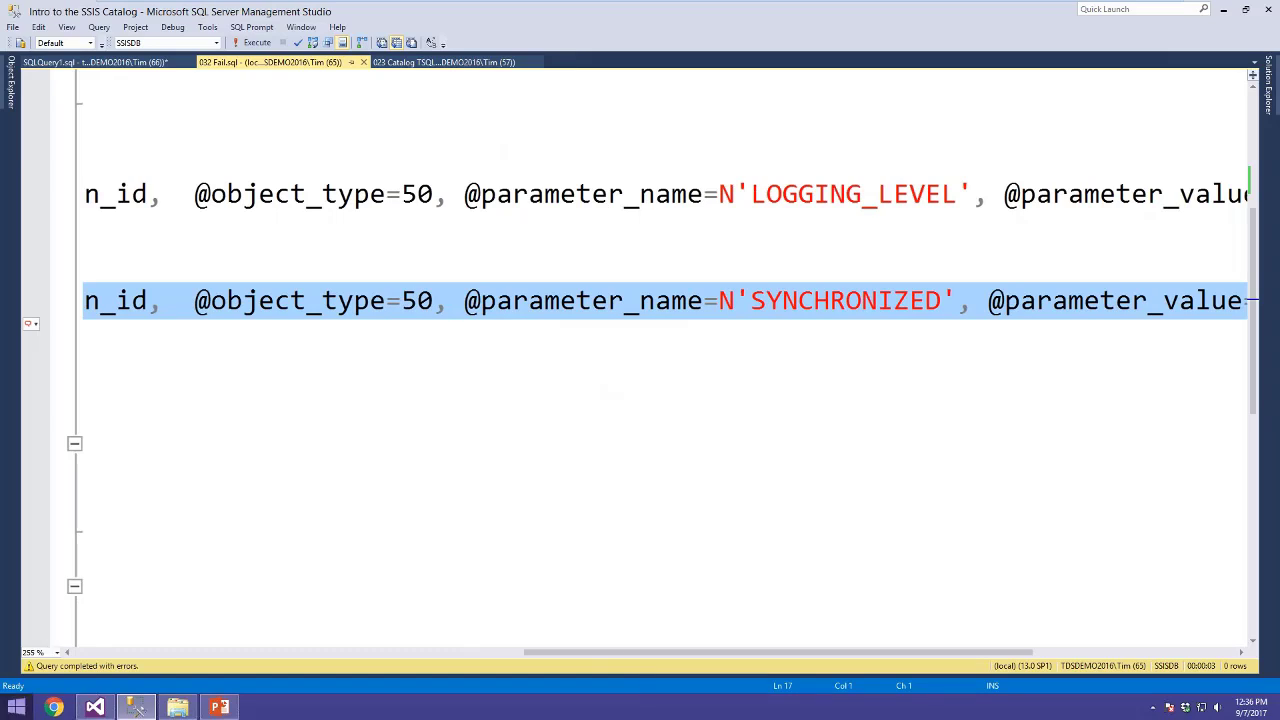
pyautogui.click(87, 655)
pyautogui.click(86, 407)
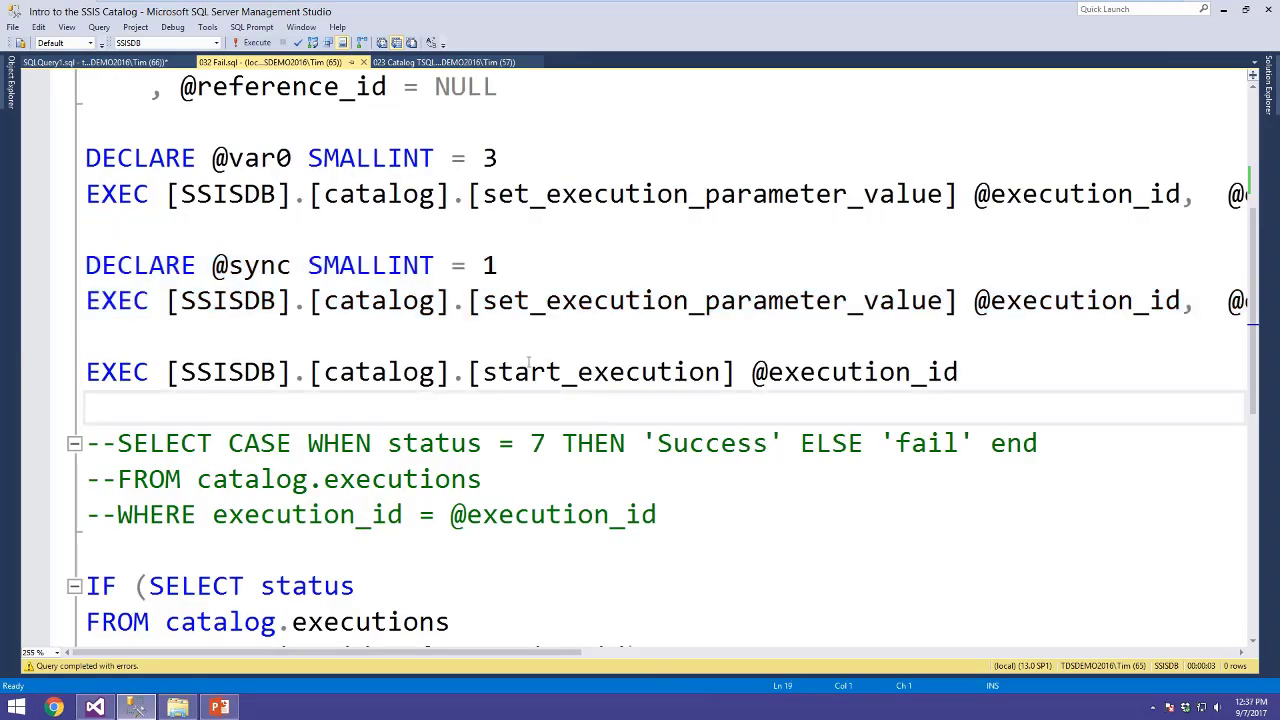
pyautogui.moveTo(470, 372); pyautogui.dragTo(735, 372)
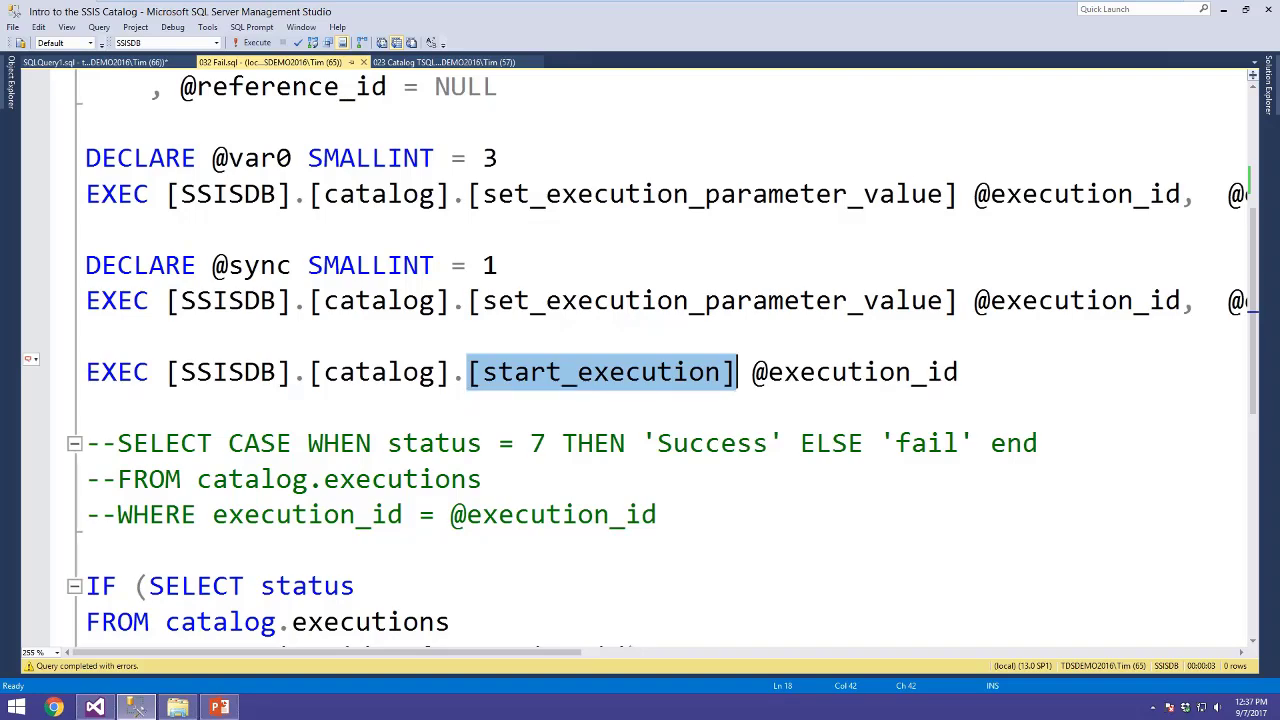
# Execute only the script portion from USE SSISDB through the start_execution call and check its output message
pyautogui.click(780, 230)
pyautogui.moveTo(965, 372); pyautogui.dragTo(90, 62)
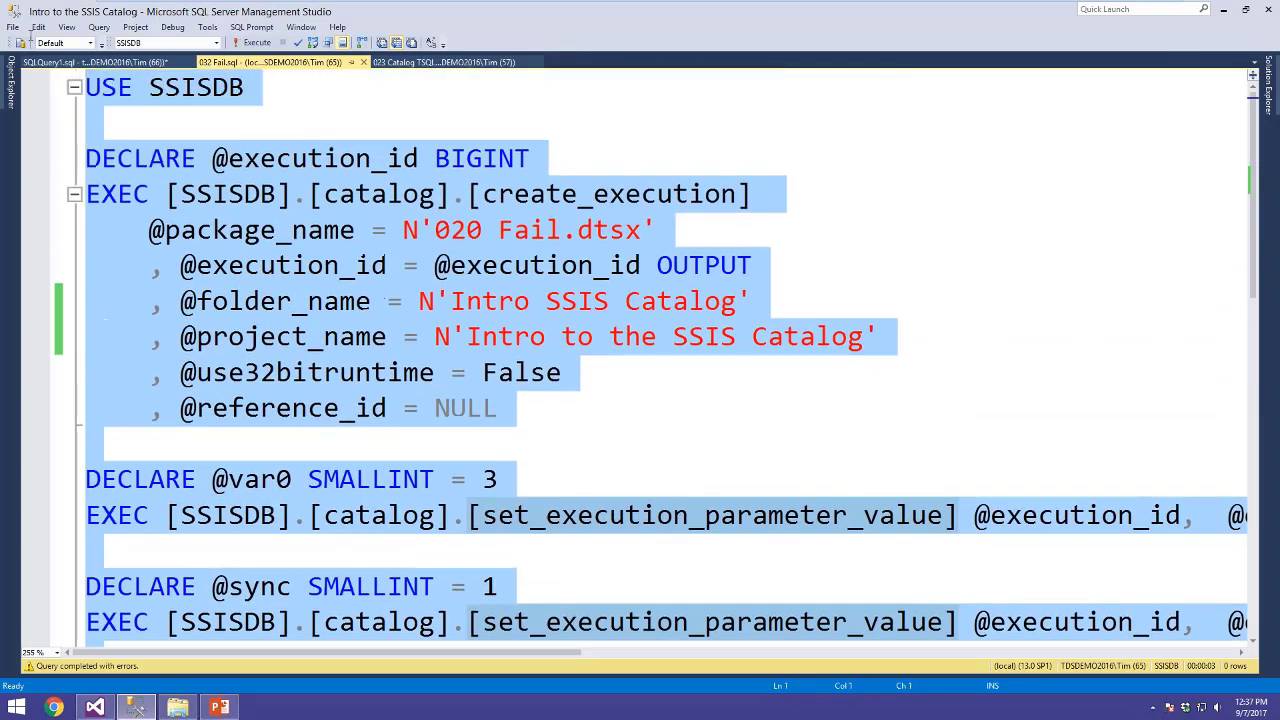
pyautogui.press('F5')
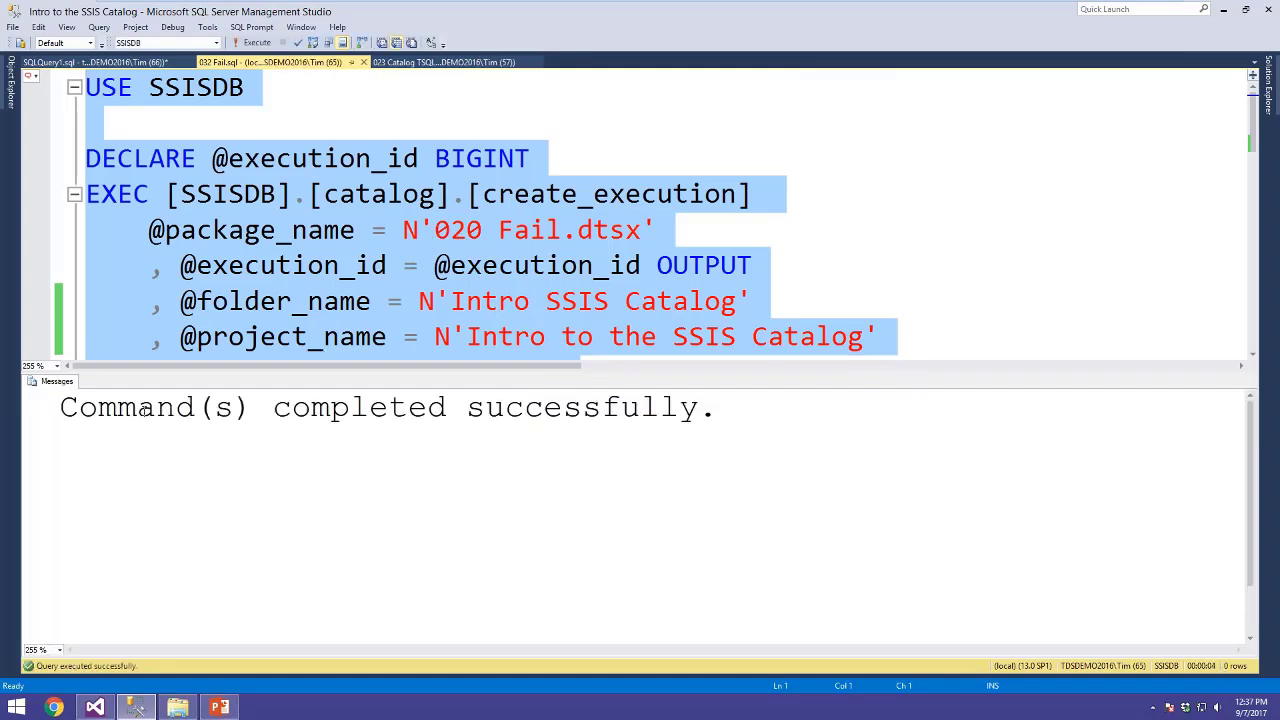
pyautogui.moveTo(60, 407); pyautogui.dragTo(748, 420)
pyautogui.click(700, 410)
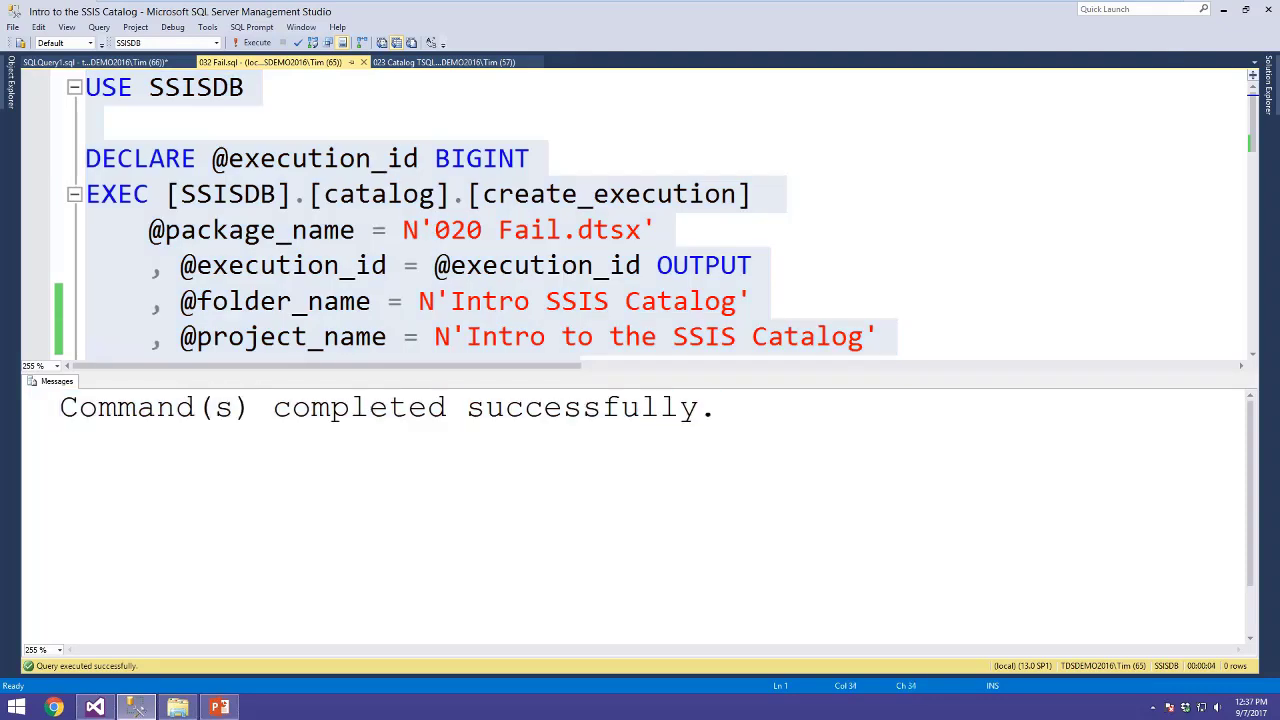
# Open the All Executions report for the 020 Fail.dtsx package and check the status of its latest execution
pyautogui.click(434, 230)
pyautogui.moveTo(434, 230); pyautogui.dragTo(658, 232)
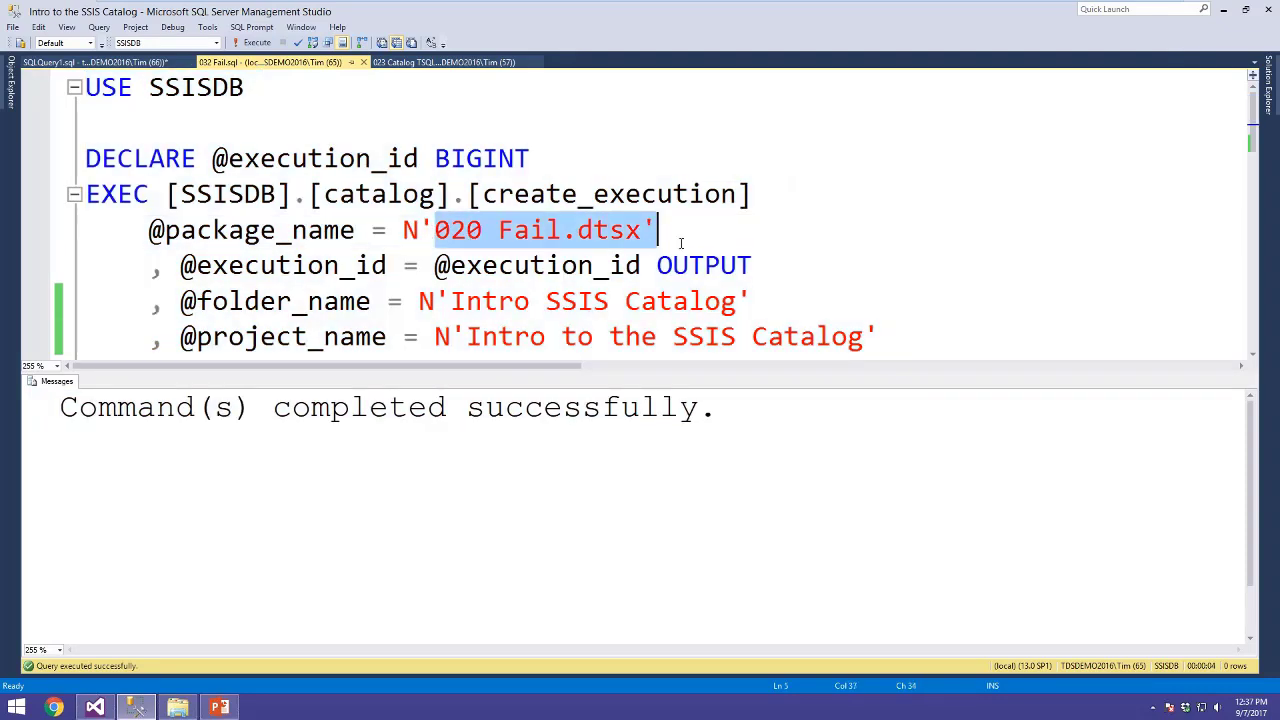
pyautogui.click(8, 87)
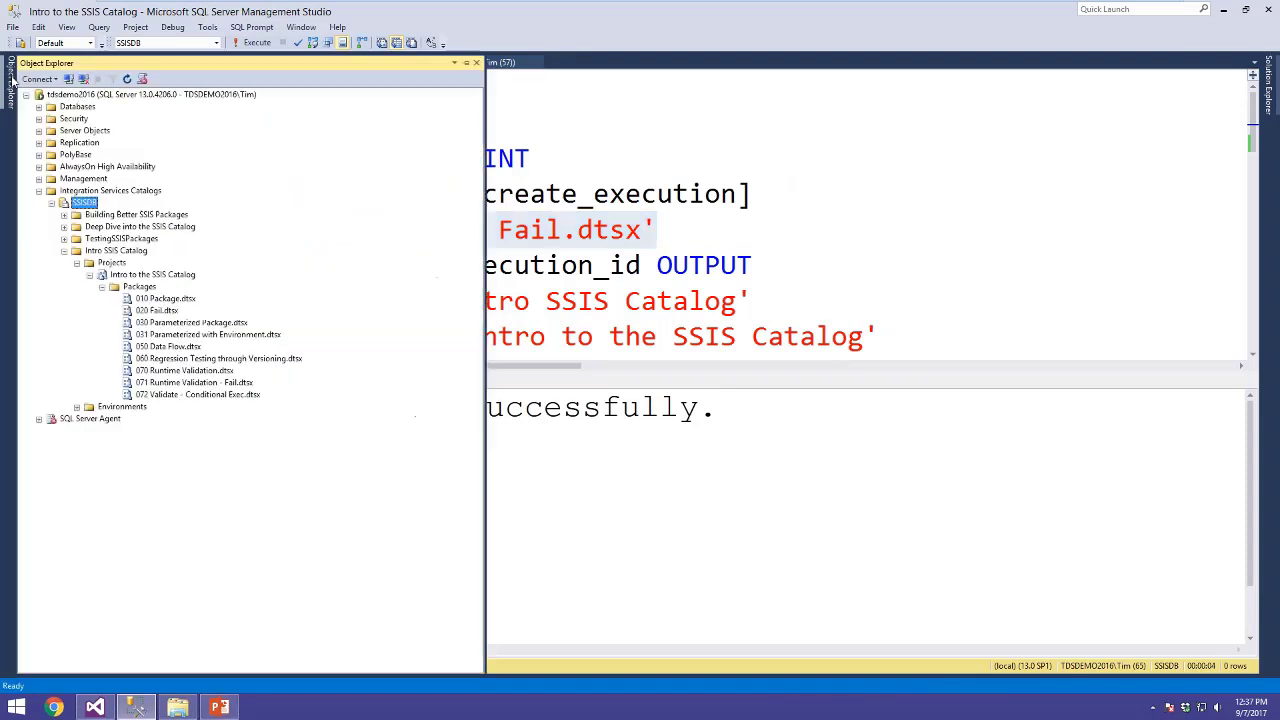
pyautogui.rightClick(152, 312)
pyautogui.moveTo(234, 405)
pyautogui.moveTo(335, 408)
pyautogui.click(415, 418)
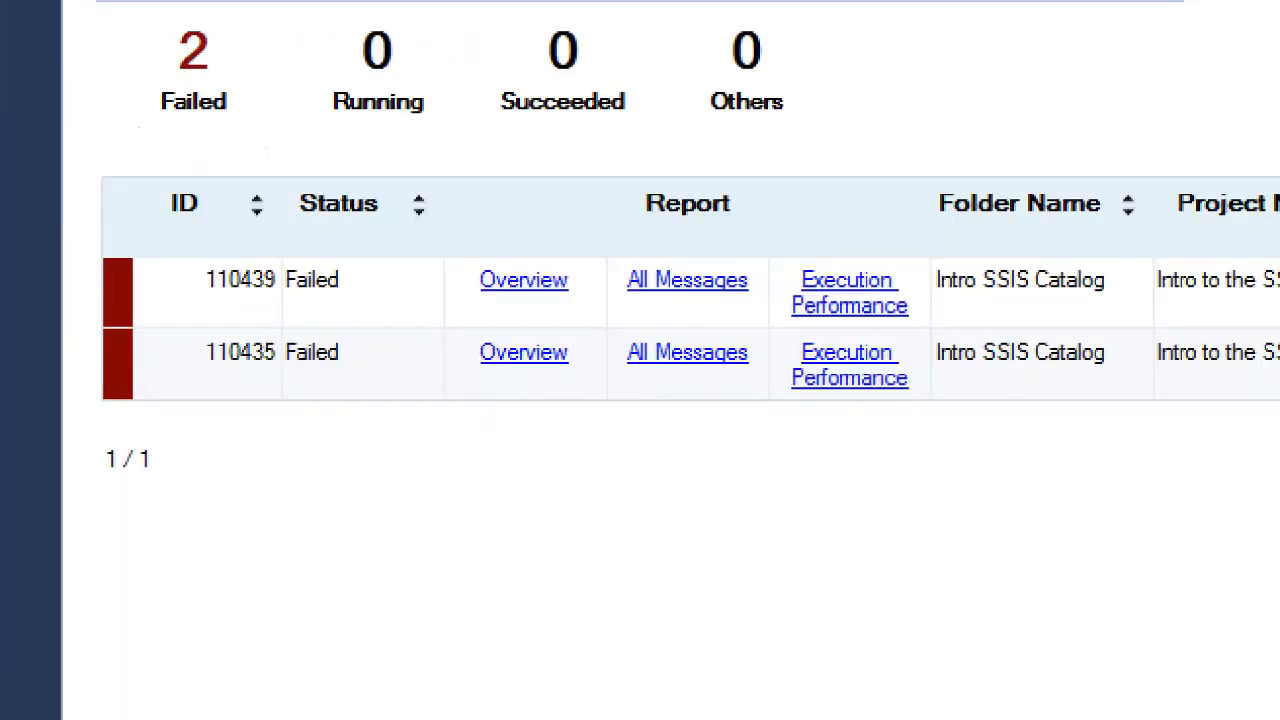
pyautogui.moveTo(261, 300); pyautogui.dragTo(331, 300)
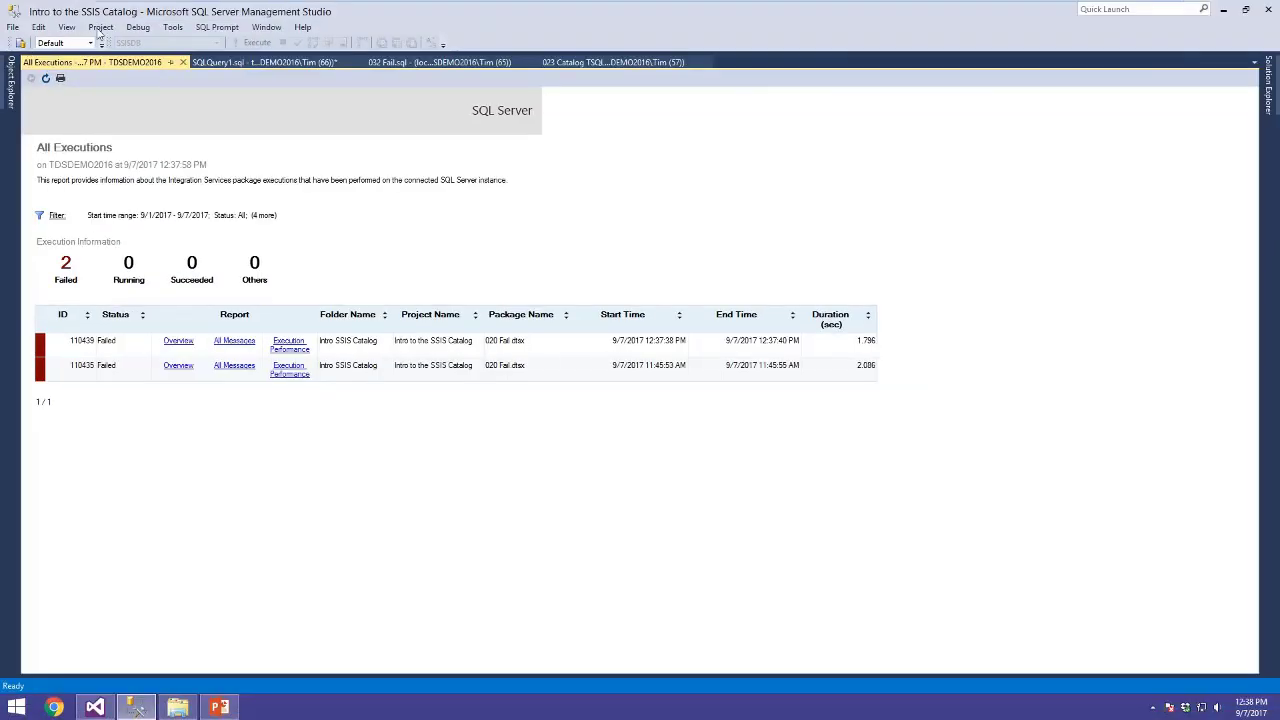
# Return to the 032 Fail.sql script, hide its results pane and add a new line after the RAISERROR statement
pyautogui.click(400, 64)
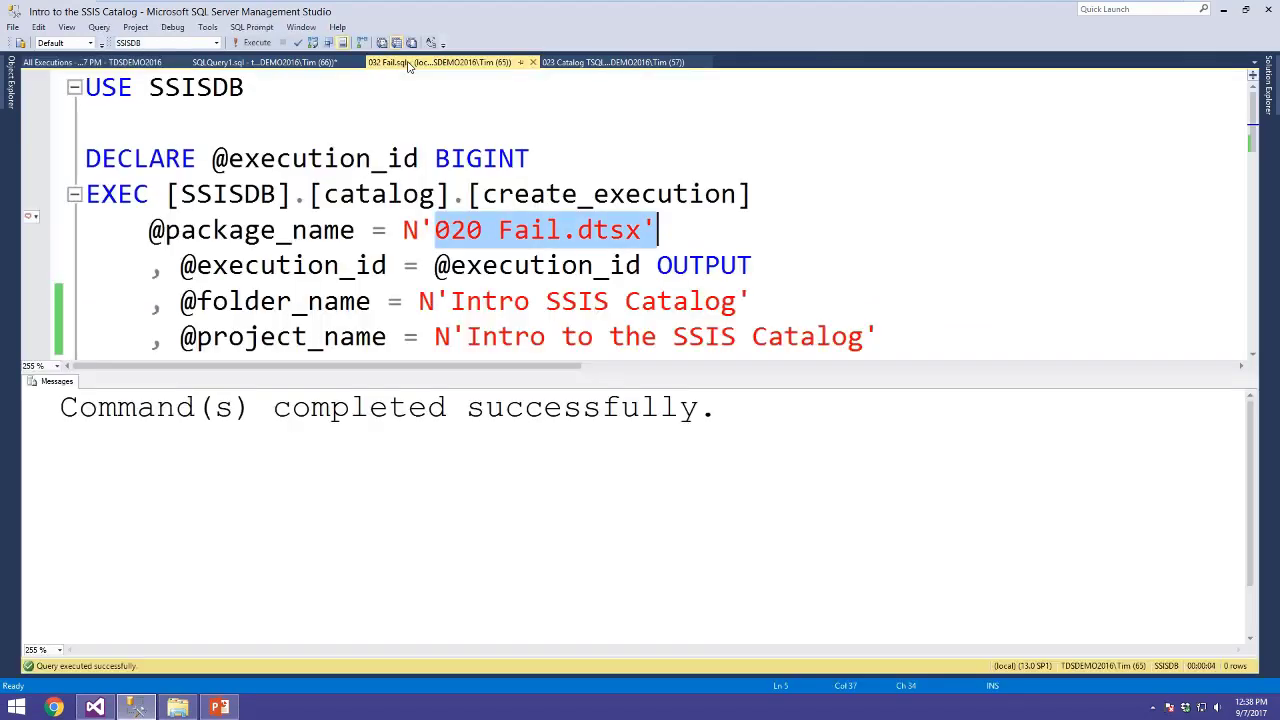
pyautogui.click(292, 230)
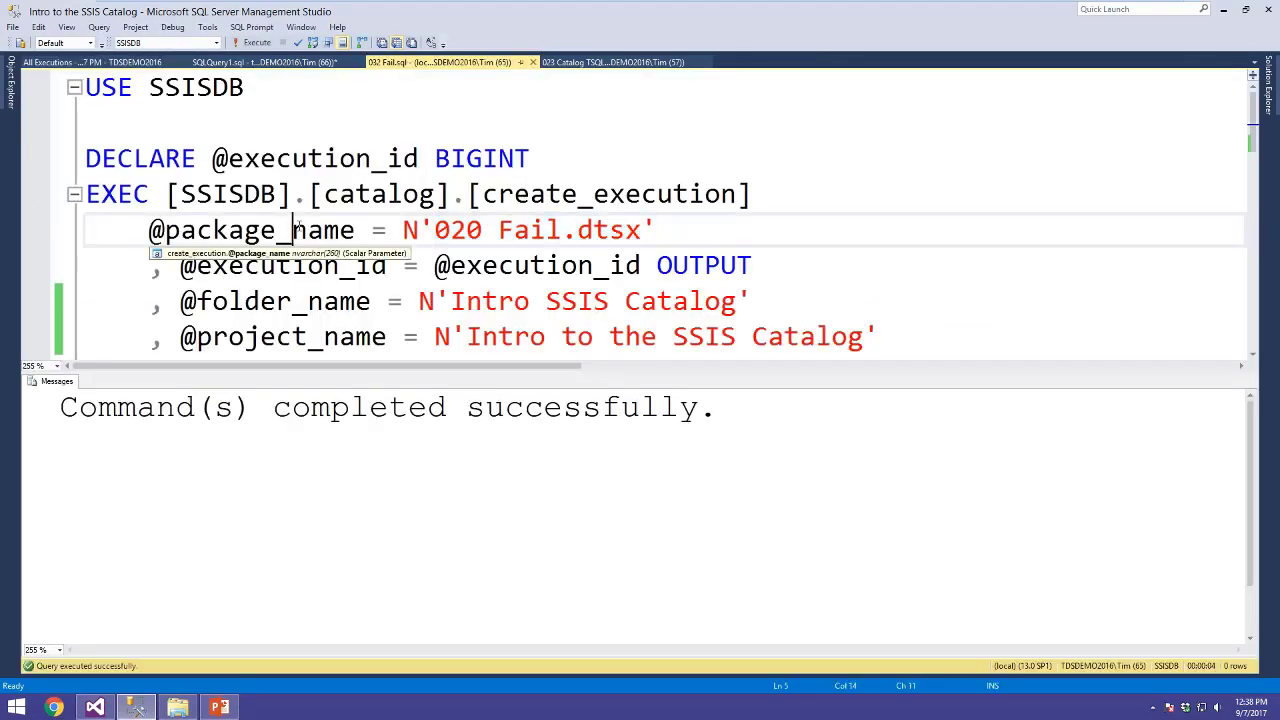
pyautogui.hotkey('ctrl', 'r')
pyautogui.scroll(-5, 300, 265)
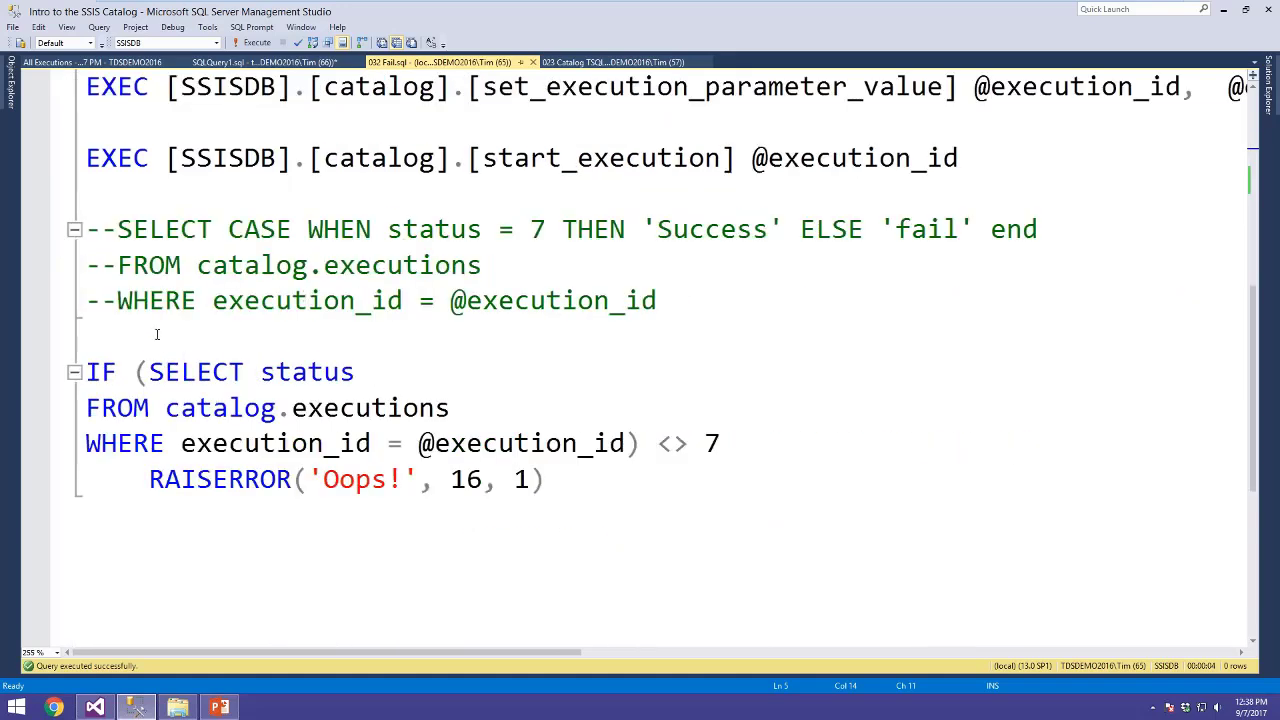
pyautogui.click(591, 480)
pyautogui.press('Return')
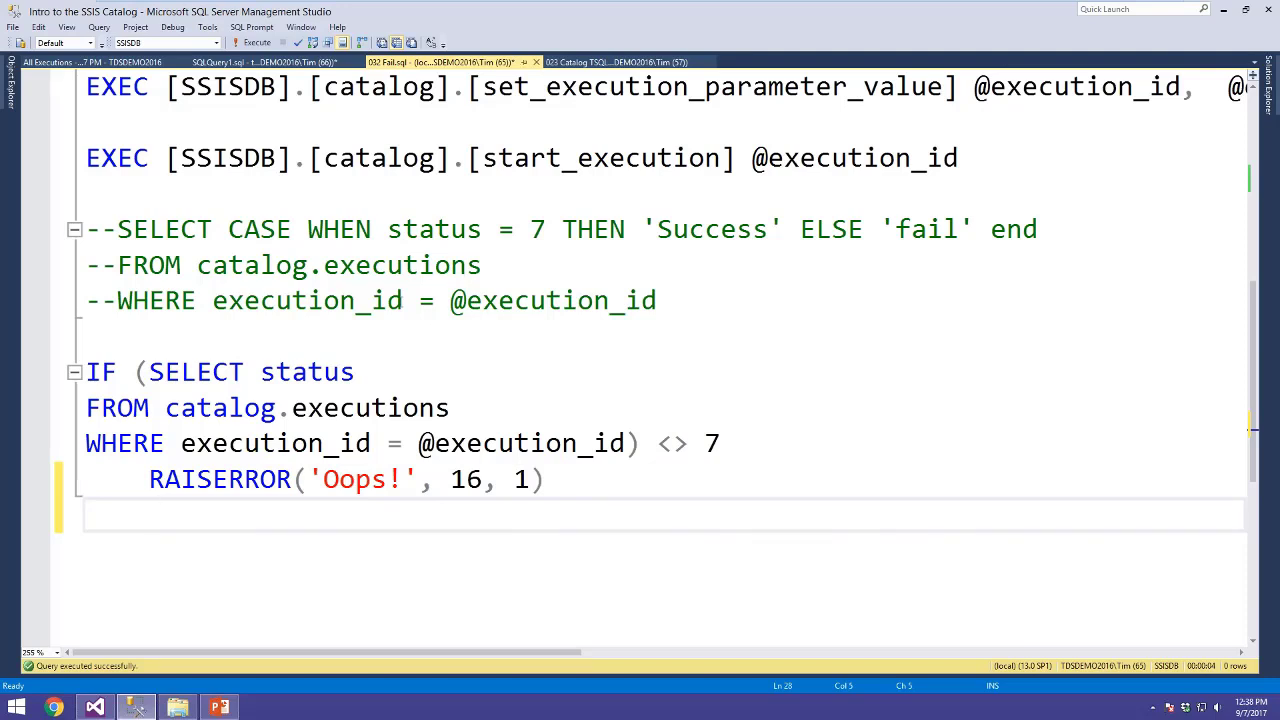
# Examine the start_execution call and the IF block that tests the execution status and raises the 'Oops!' error
pyautogui.click(241, 139)
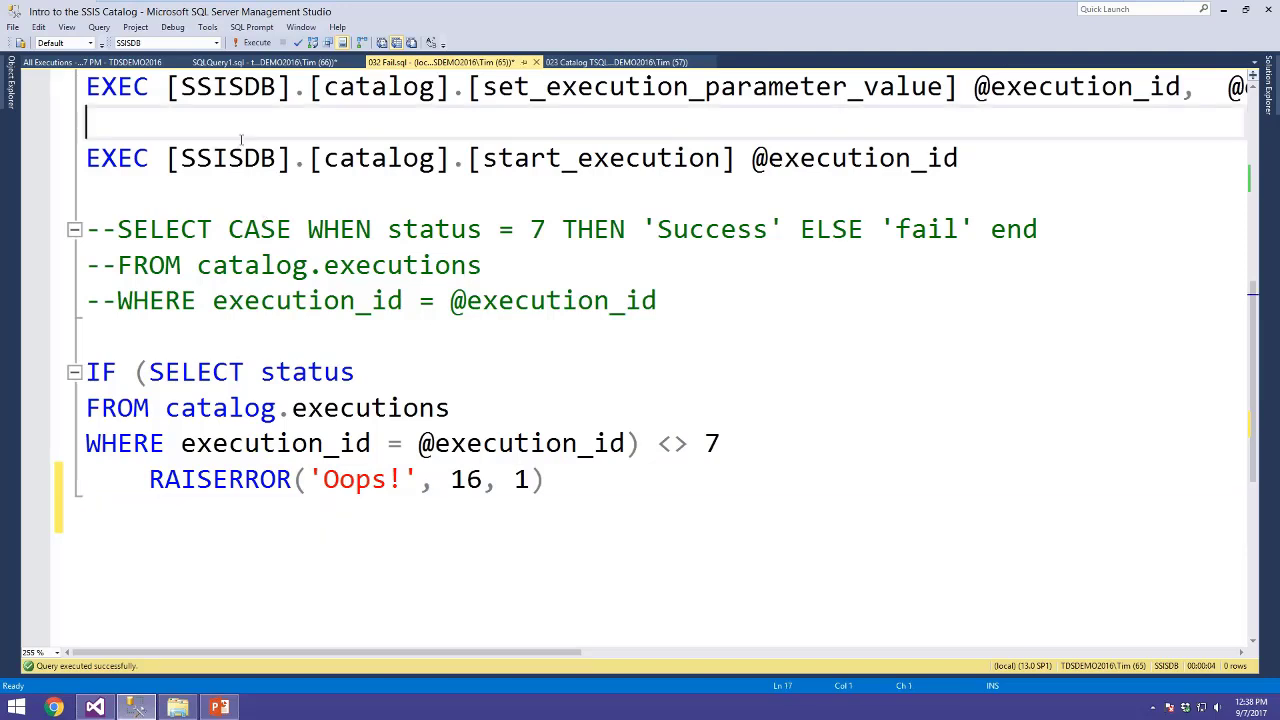
pyautogui.hotkey('shift', 'Down')
pyautogui.hotkey('shift', 'Down')
pyautogui.press('Right')
pyautogui.click(110, 345)
pyautogui.moveTo(110, 345); pyautogui.dragTo(652, 497)
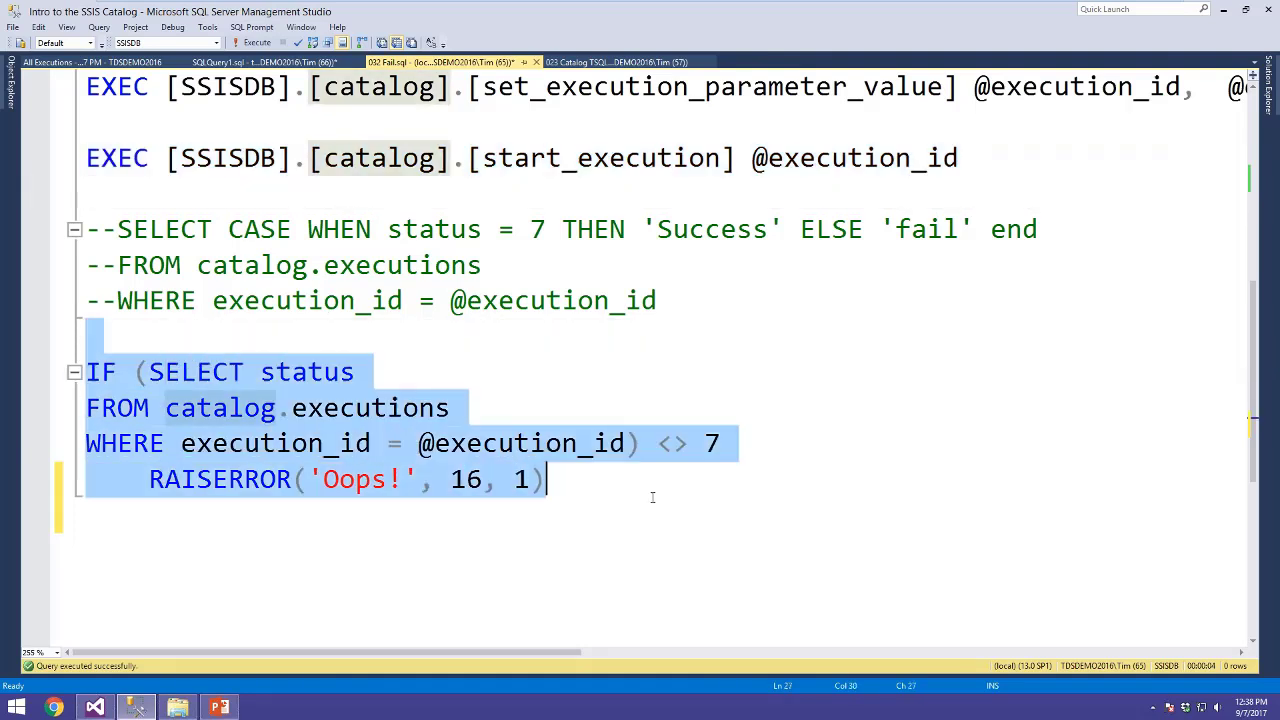
# Indent the FROM and WHERE lines of the status subquery inside the IF condition
pyautogui.click(418, 443)
pyautogui.click(103, 410)
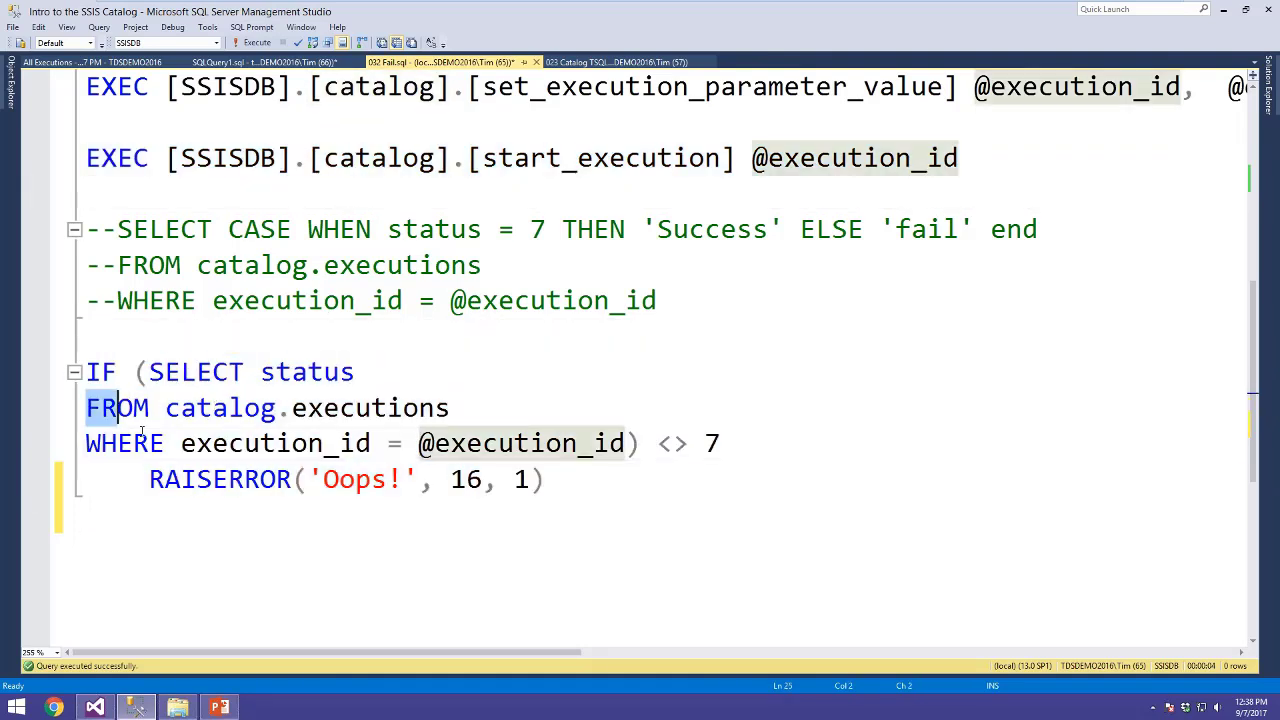
pyautogui.moveTo(86, 408); pyautogui.dragTo(164, 443)
pyautogui.press('Tab')
pyautogui.click(310, 408)
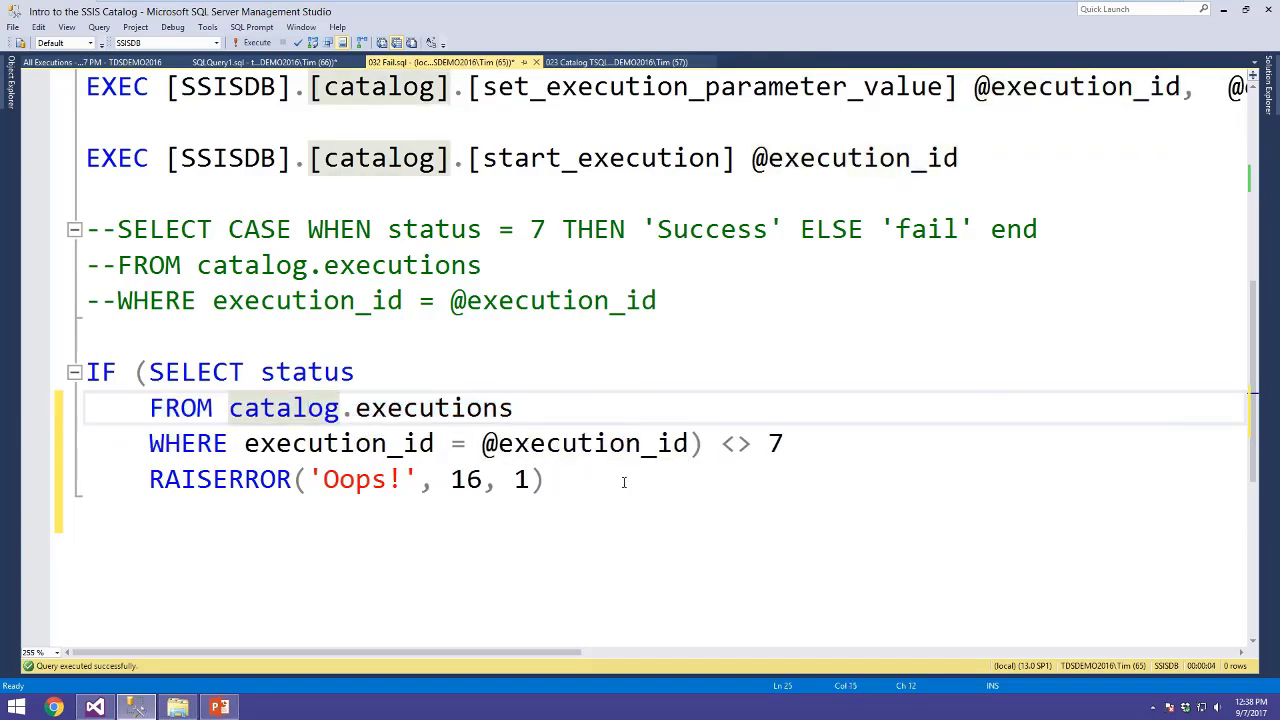
# Examine the status subquery on catalog.executions, its execution_id filter and the <> 7 comparison
pyautogui.click(470, 443)
pyautogui.moveTo(149, 372); pyautogui.dragTo(389, 370)
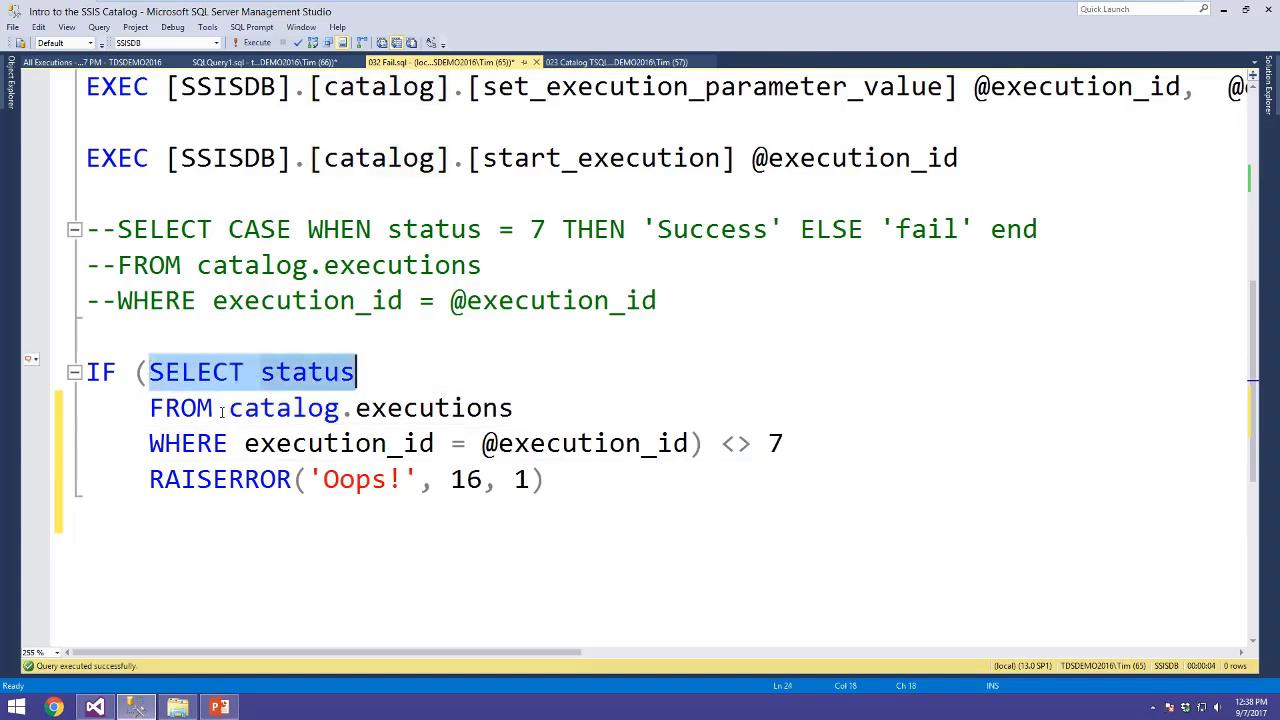
pyautogui.moveTo(229, 408); pyautogui.dragTo(513, 408)
pyautogui.click(455, 443)
pyautogui.moveTo(260, 443); pyautogui.dragTo(719, 443)
pyautogui.moveTo(323, 87); pyautogui.dragTo(600, 193)
pyautogui.click(746, 374)
pyautogui.moveTo(720, 443); pyautogui.dragTo(852, 449)
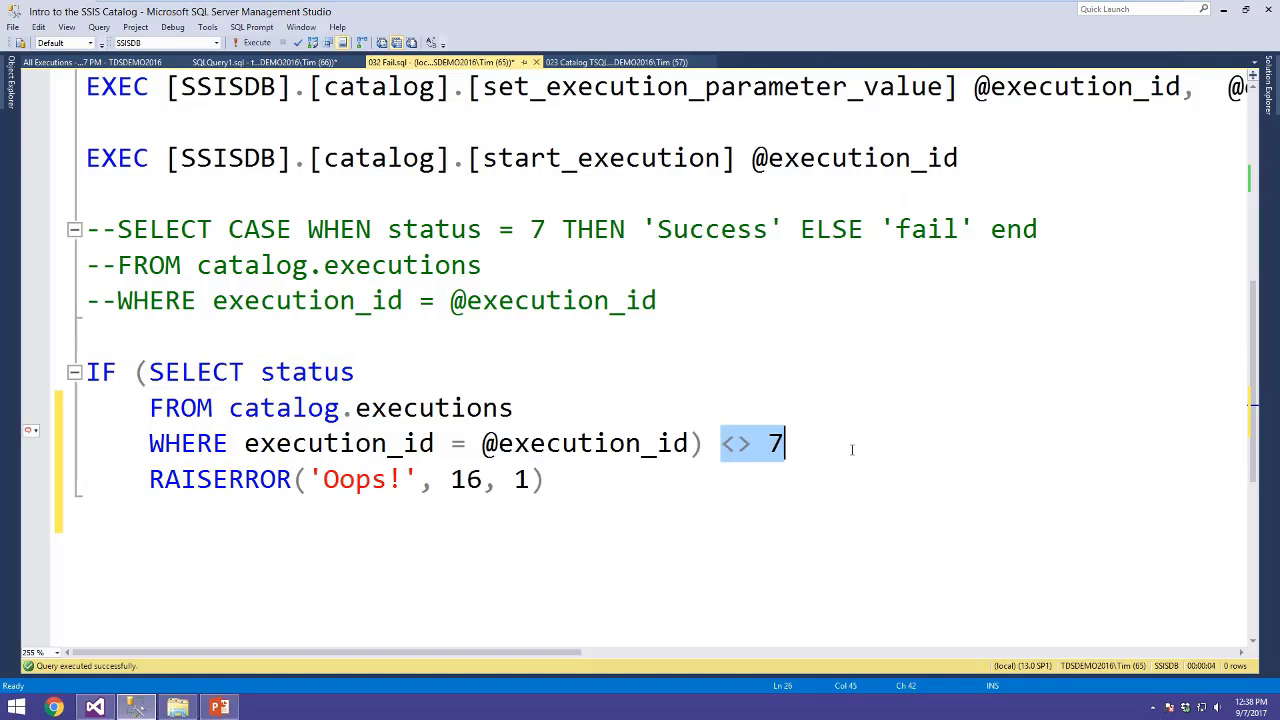
# Remove the indentation before the RAISERROR statement and examine its severity argument
pyautogui.click(149, 479)
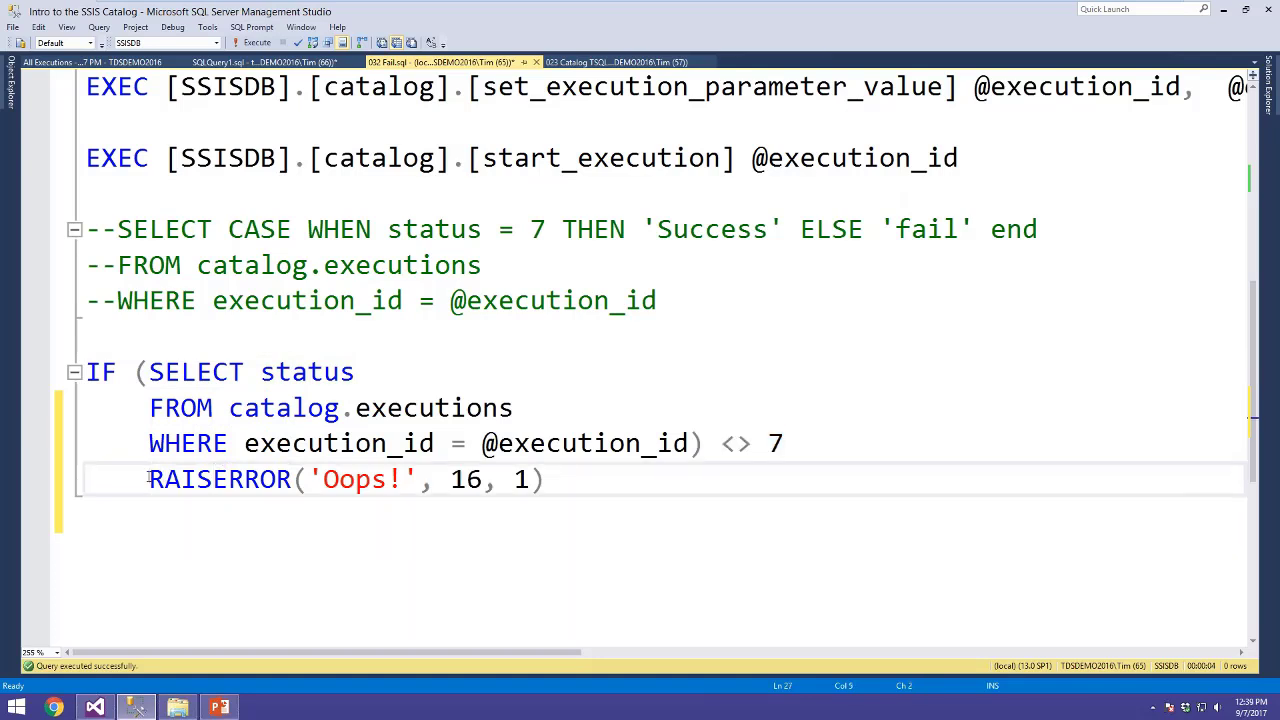
pyautogui.press('BackSpace')
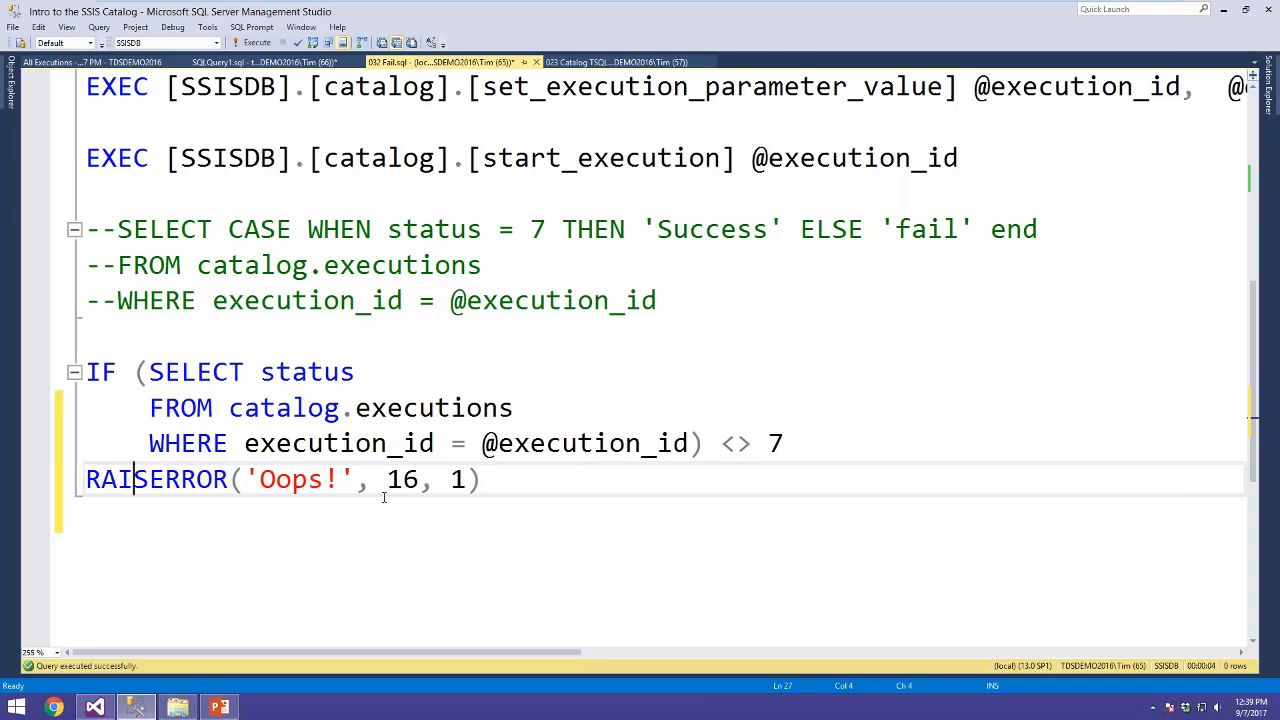
pyautogui.doubleClick(403, 479)
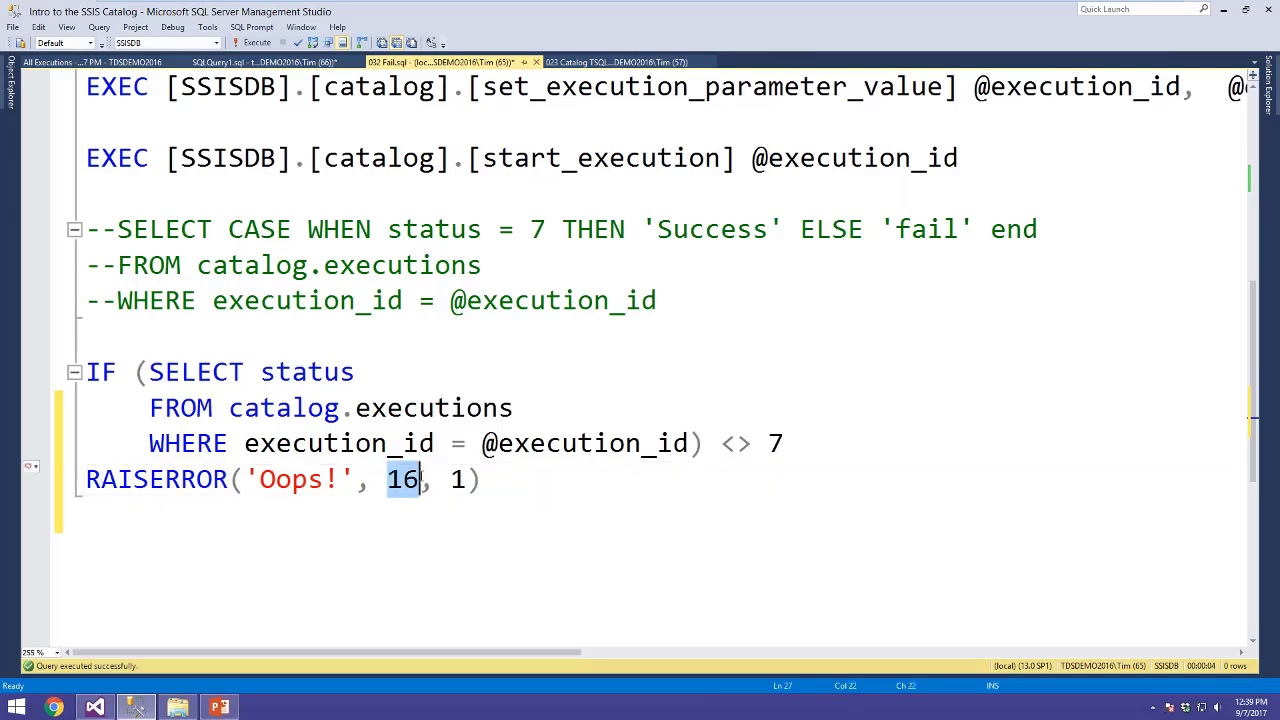
pyautogui.click(422, 477)
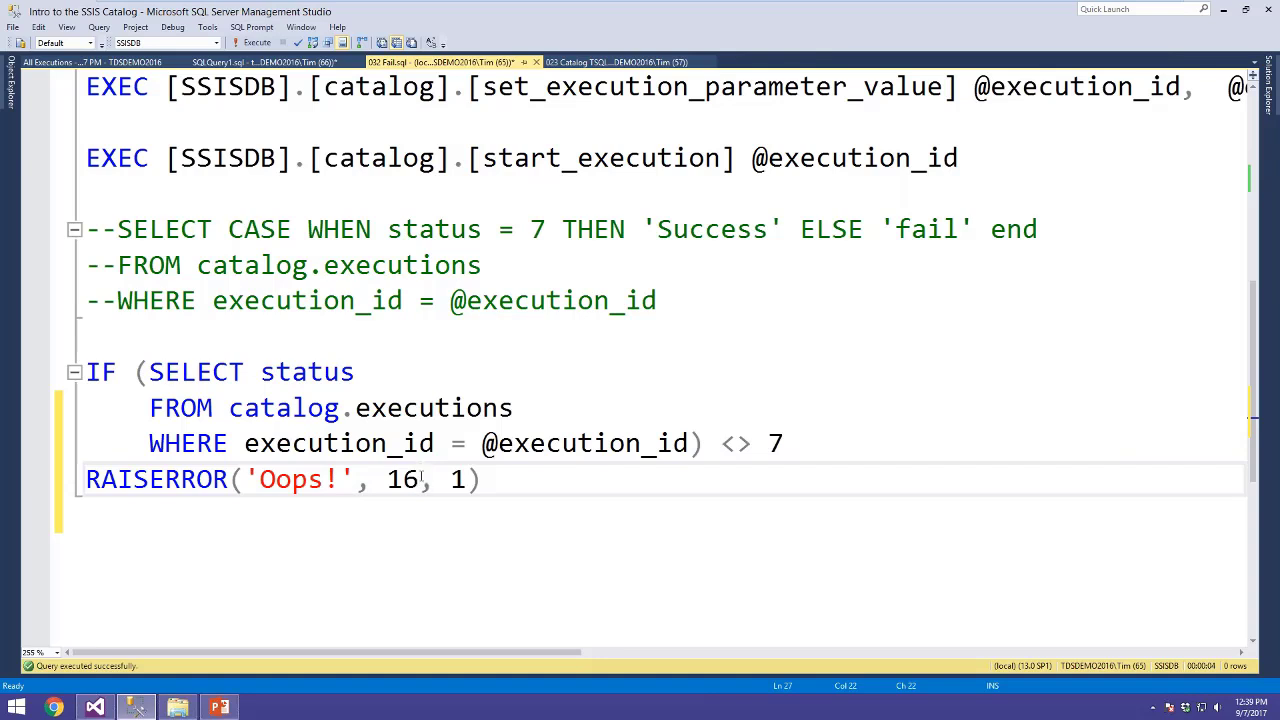
# Execute the entire 032 Fail.sql script and review its start_execution call and execution status check
pyautogui.press('F5')
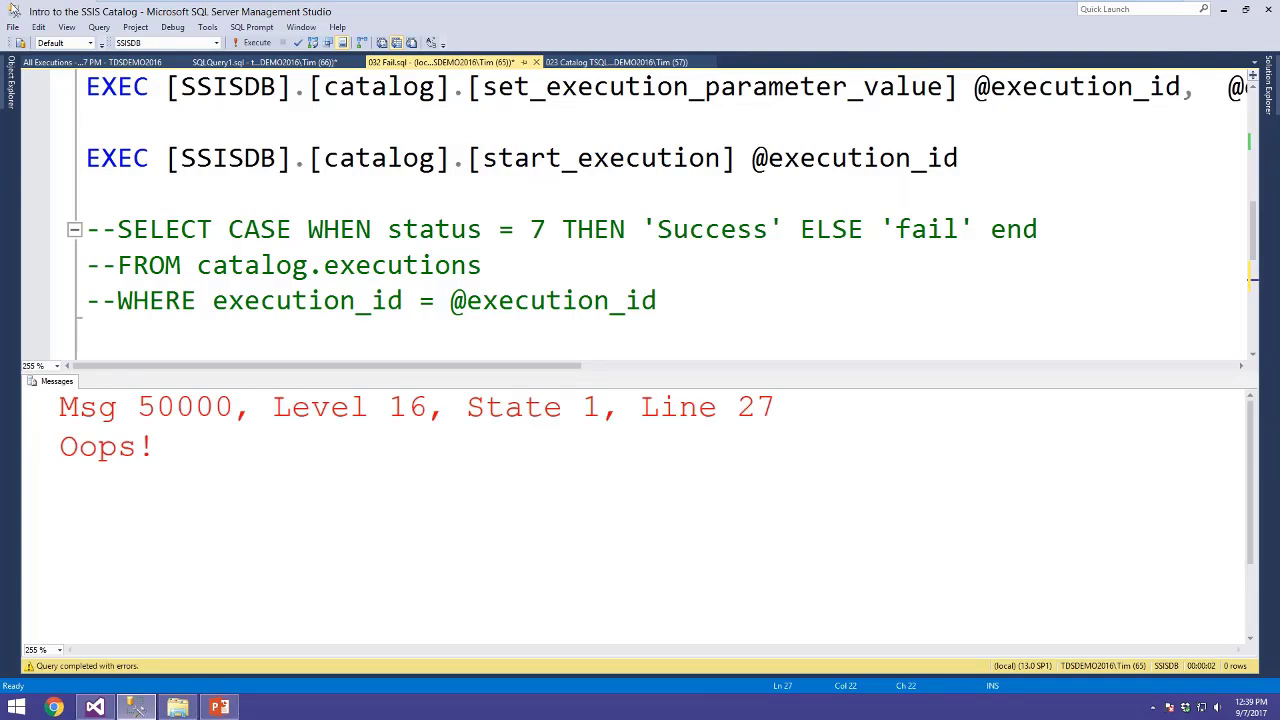
pyautogui.moveTo(470, 158); pyautogui.dragTo(714, 163)
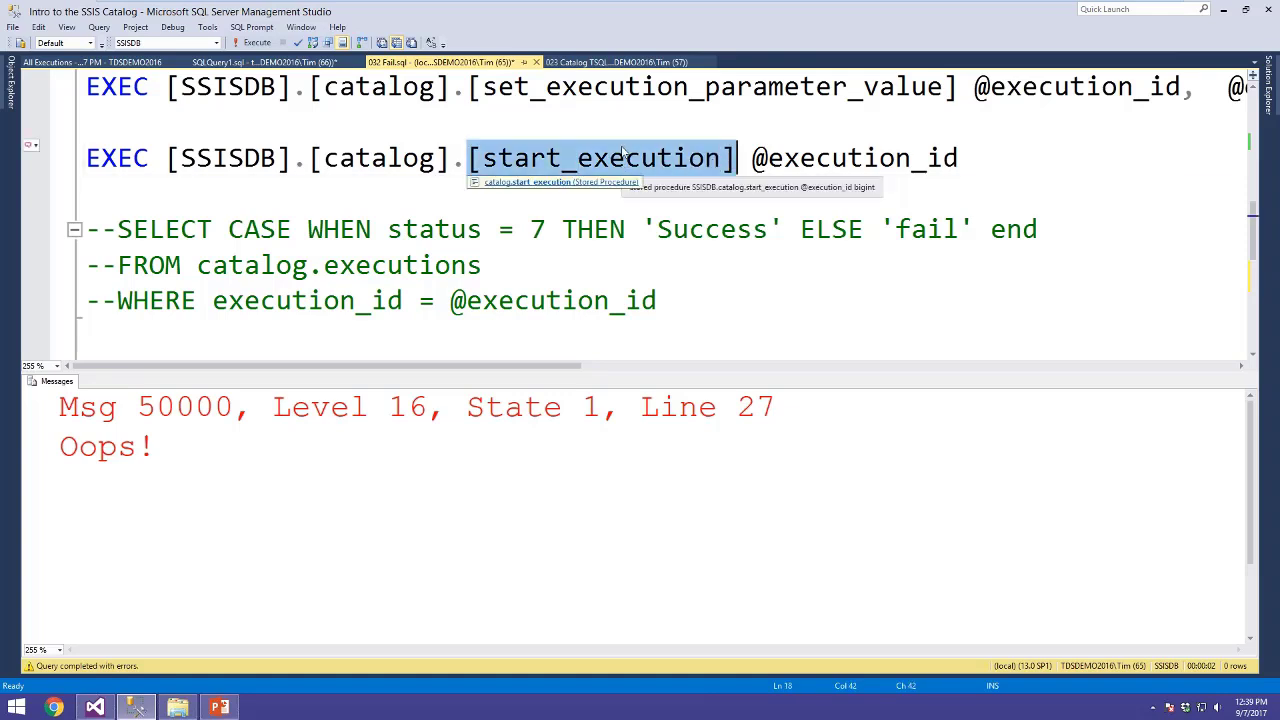
pyautogui.scroll(-2, 714, 163)
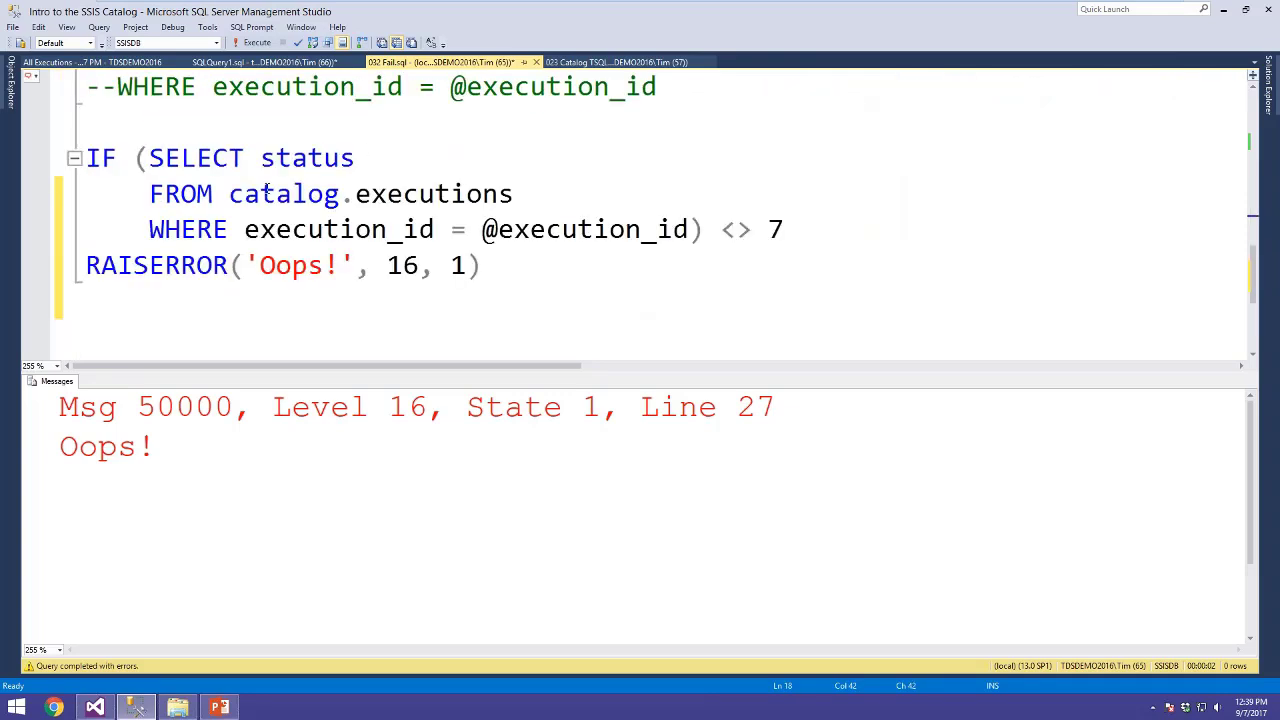
pyautogui.moveTo(149, 158); pyautogui.dragTo(822, 228)
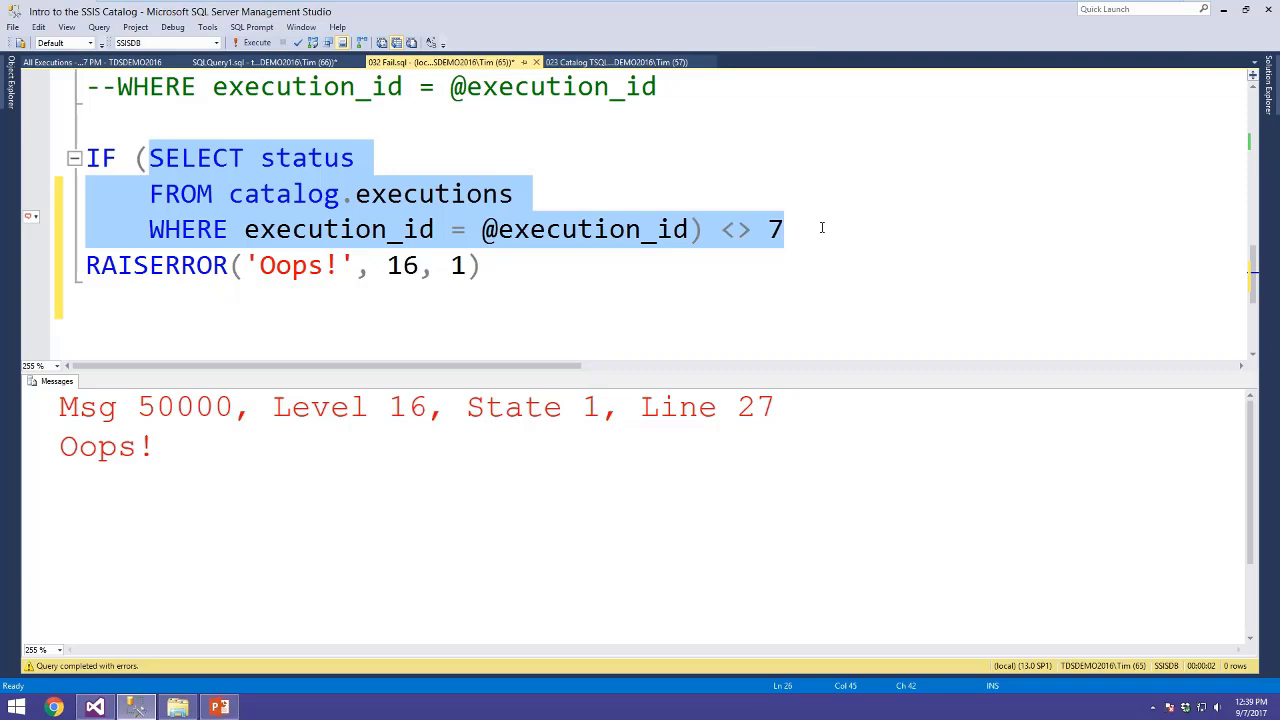
# View the deployed versions of the Intro to the SSIS Catalog project and close the version list
pyautogui.click(12, 84)
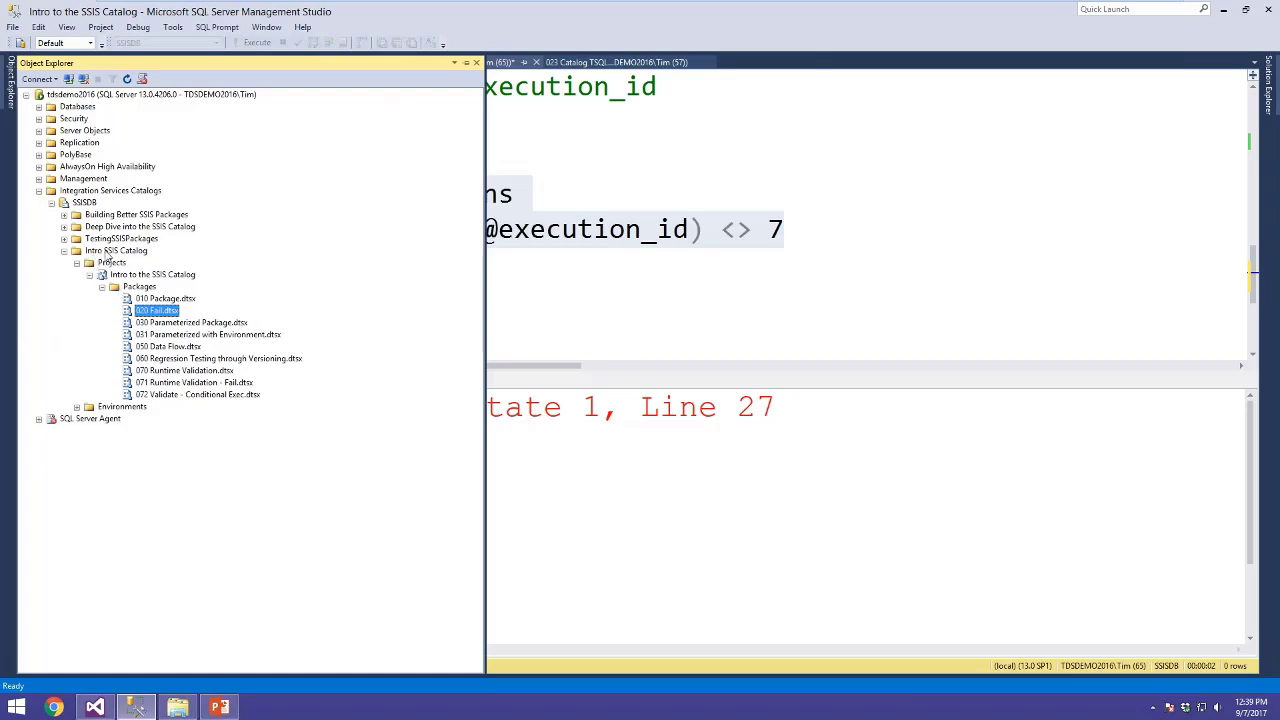
pyautogui.click(78, 263)
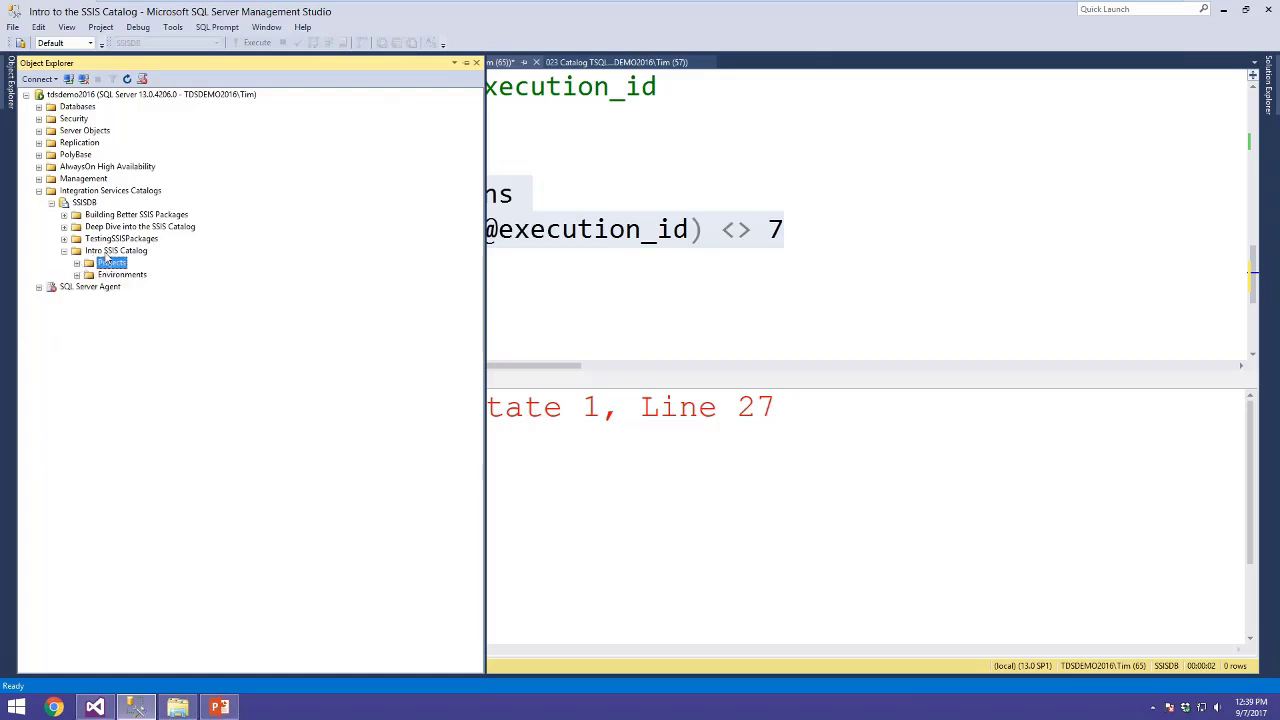
pyautogui.rightClick(107, 251)
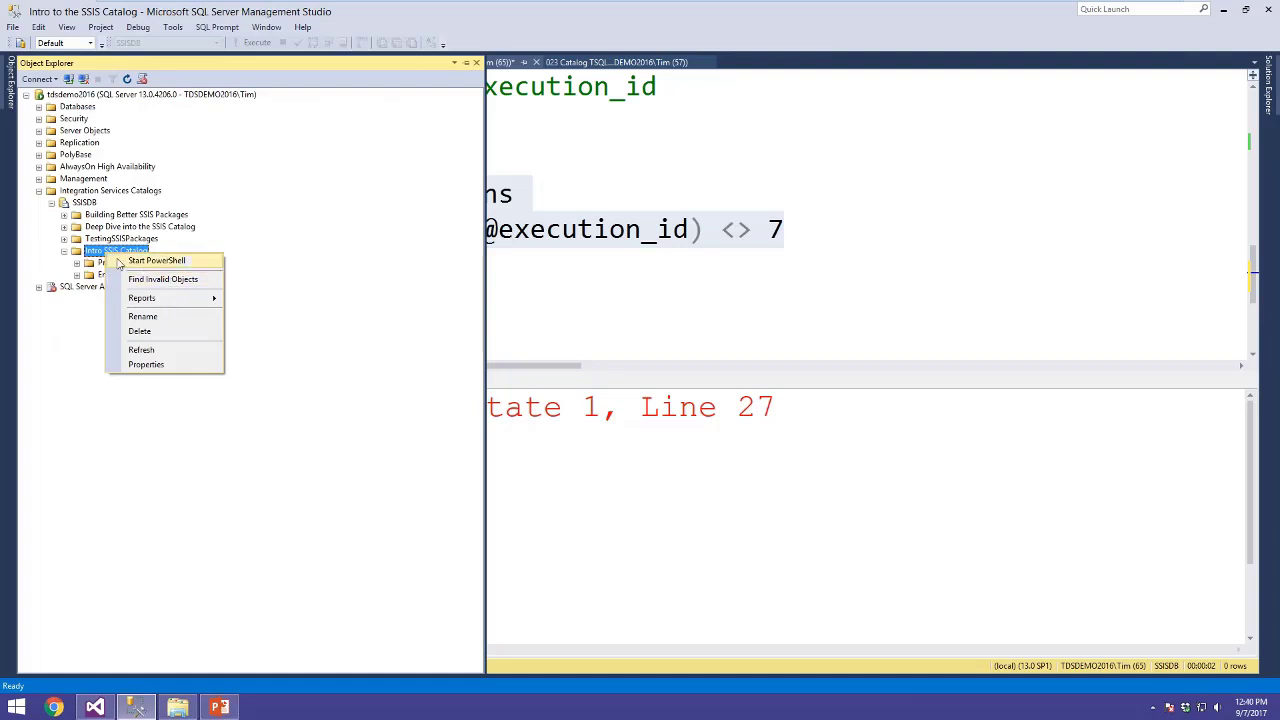
pyautogui.click(78, 263)
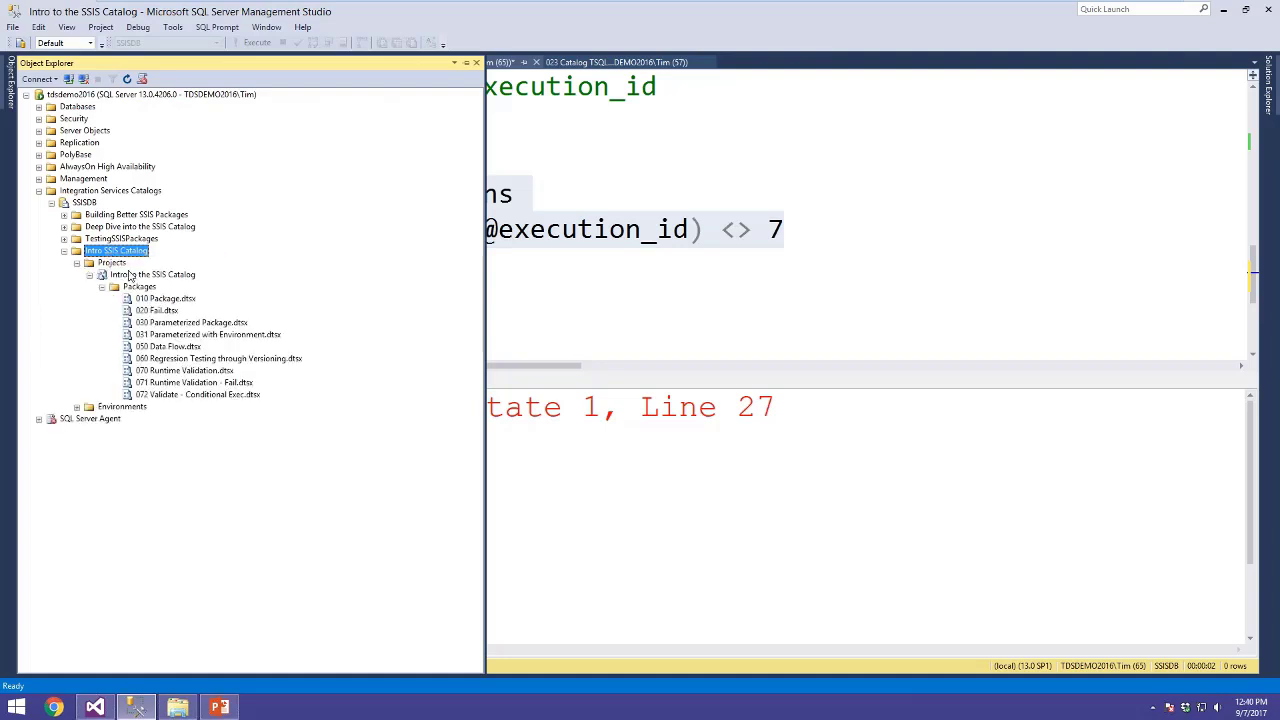
pyautogui.rightClick(145, 279)
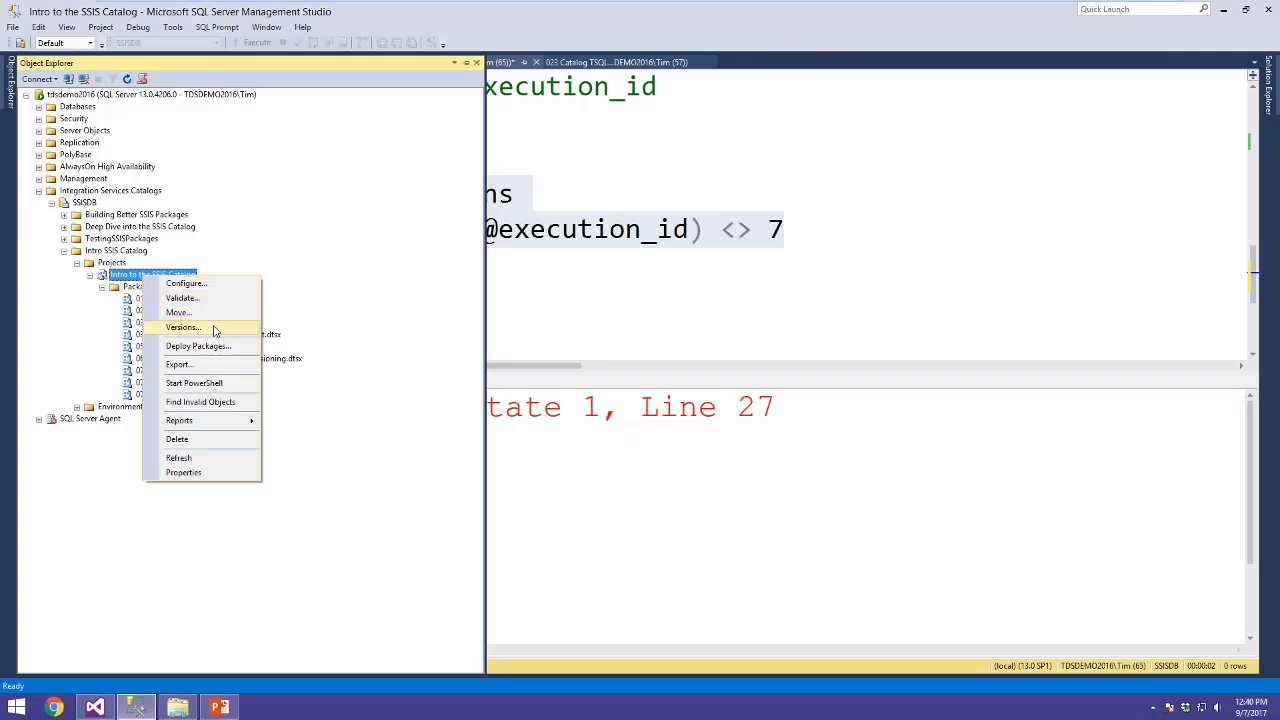
pyautogui.click(183, 327)
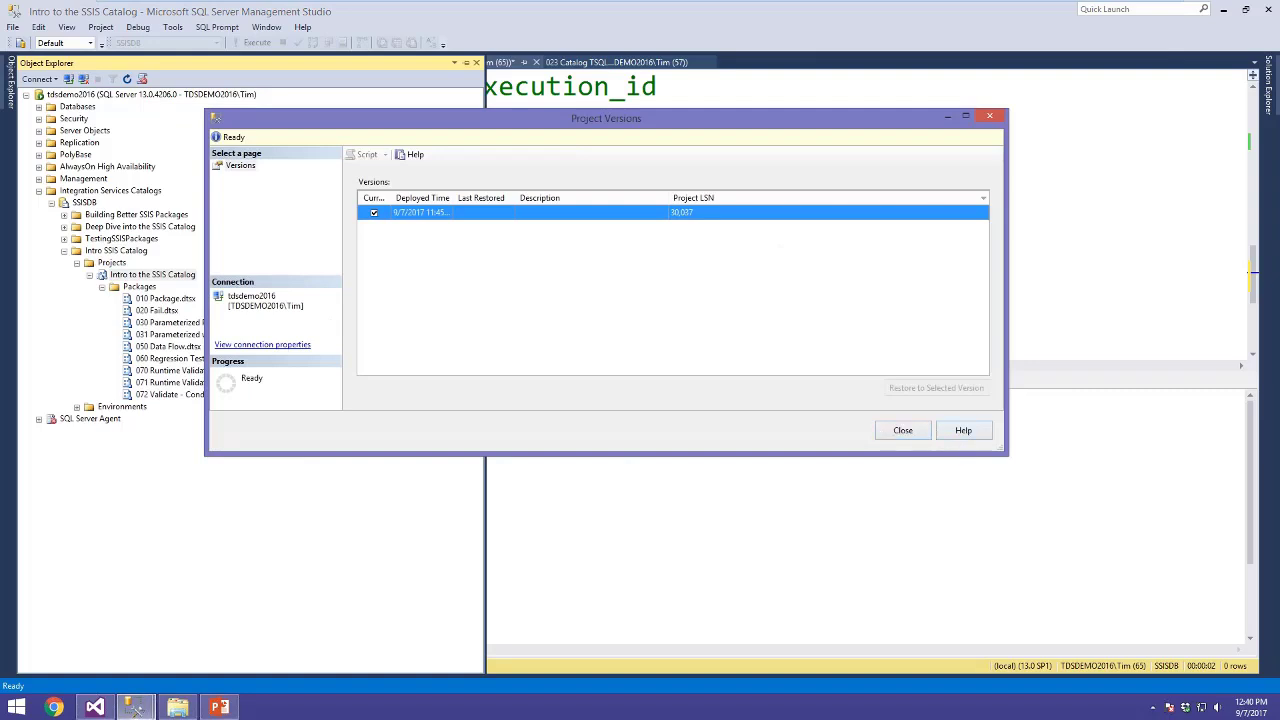
pyautogui.click(990, 117)
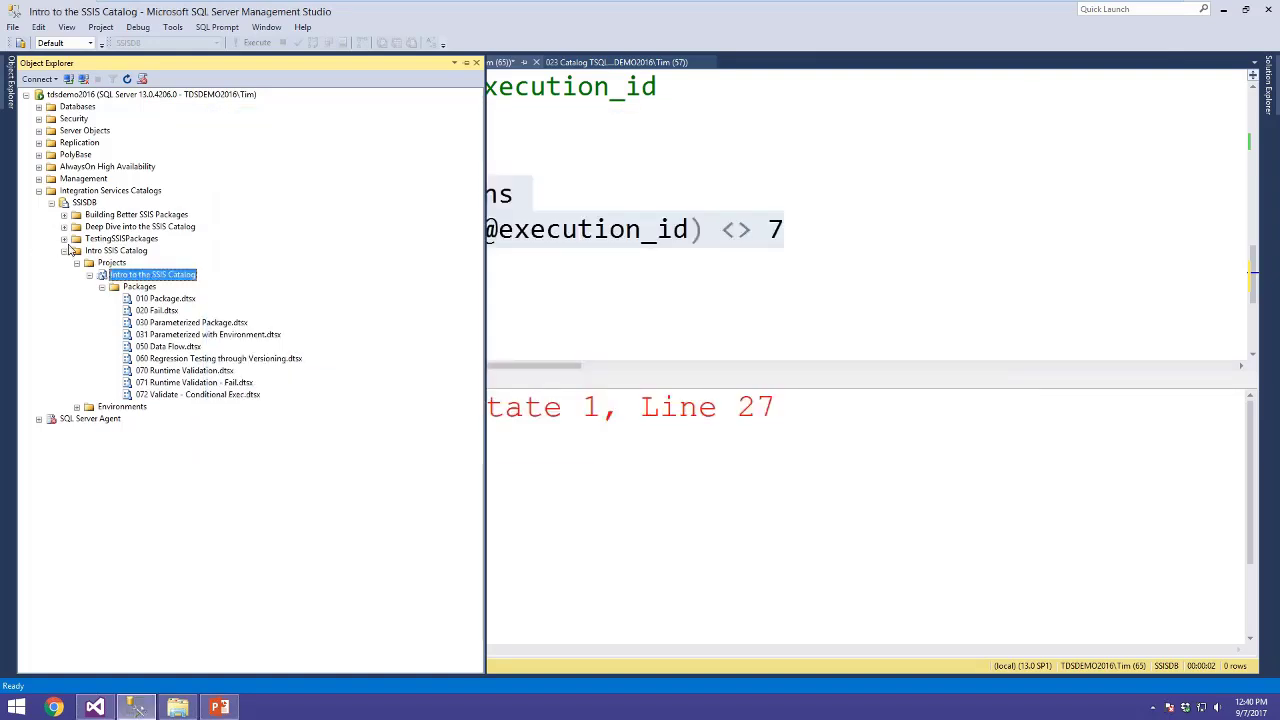
# View the deployed versions of the 01 Reliable project in the Building Better SSIS Packages folder and widen the Current column
pyautogui.click(64, 214)
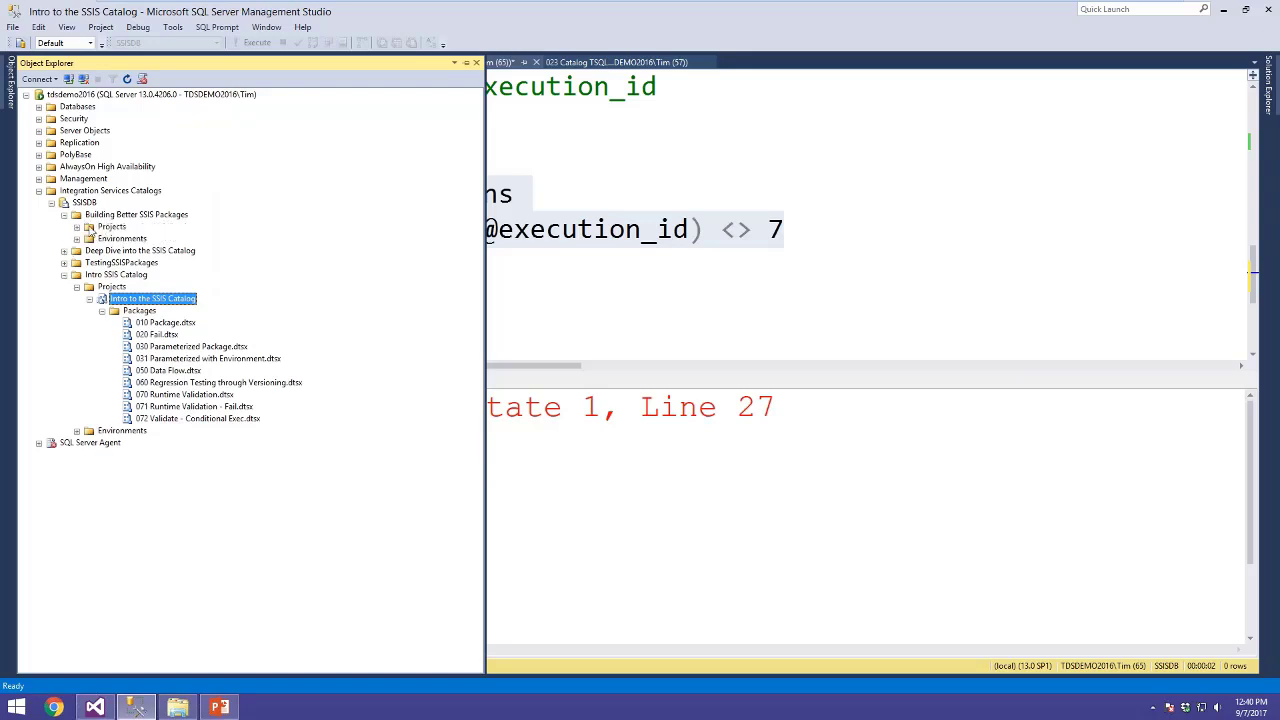
pyautogui.click(78, 227)
pyautogui.click(126, 239)
pyautogui.rightClick(128, 243)
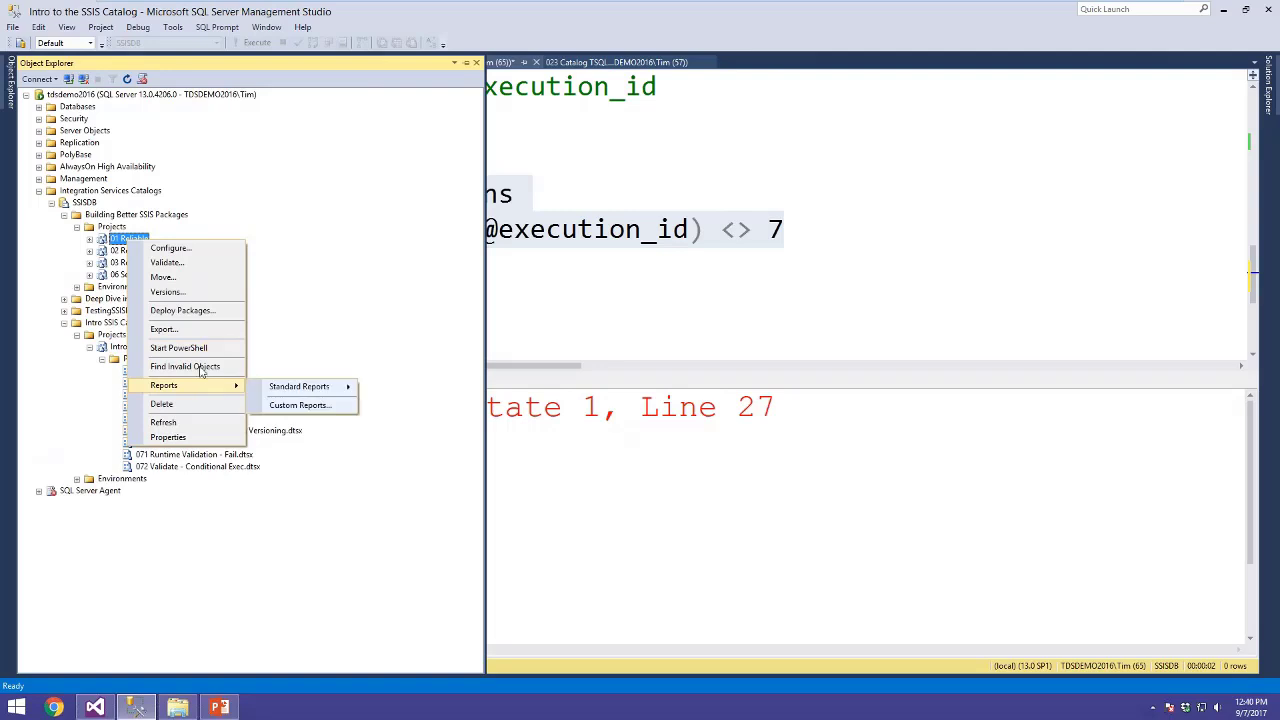
pyautogui.click(168, 291)
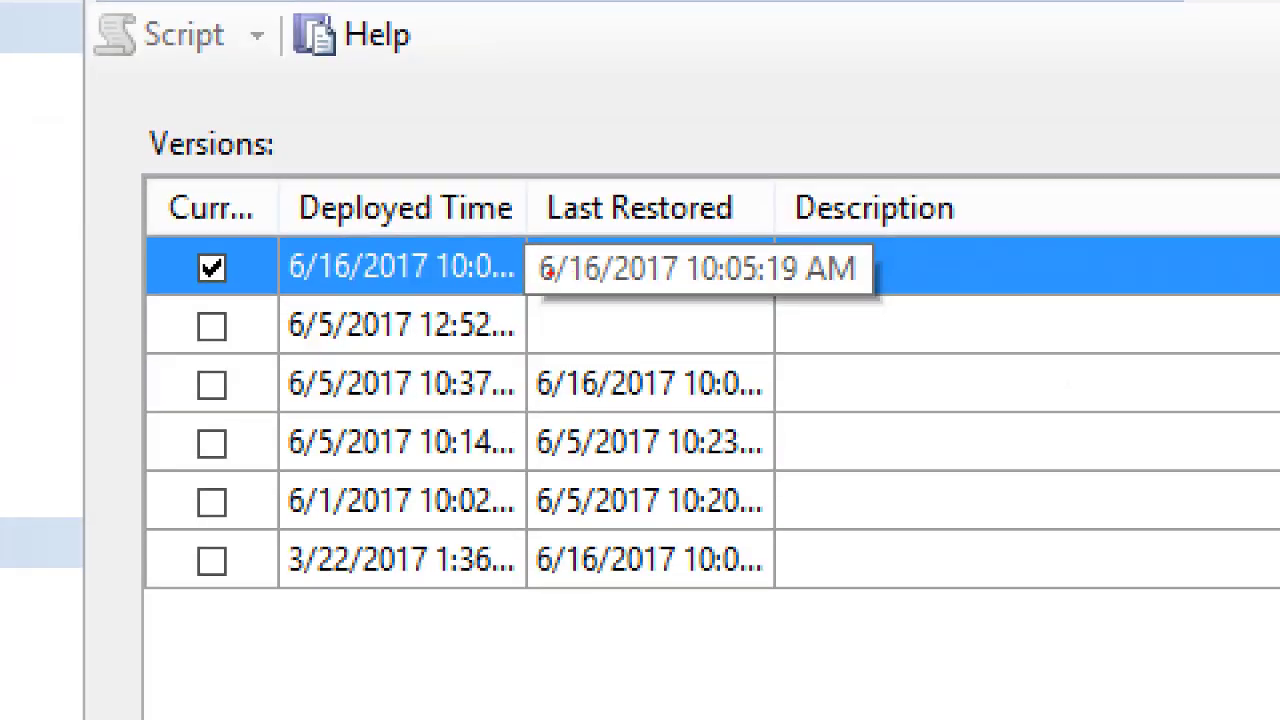
pyautogui.moveTo(514, 245); pyautogui.dragTo(586, 234)
pyautogui.moveTo(760, 354); pyautogui.dragTo(826, 336)
pyautogui.moveTo(912, 316); pyautogui.dragTo(1082, 335)
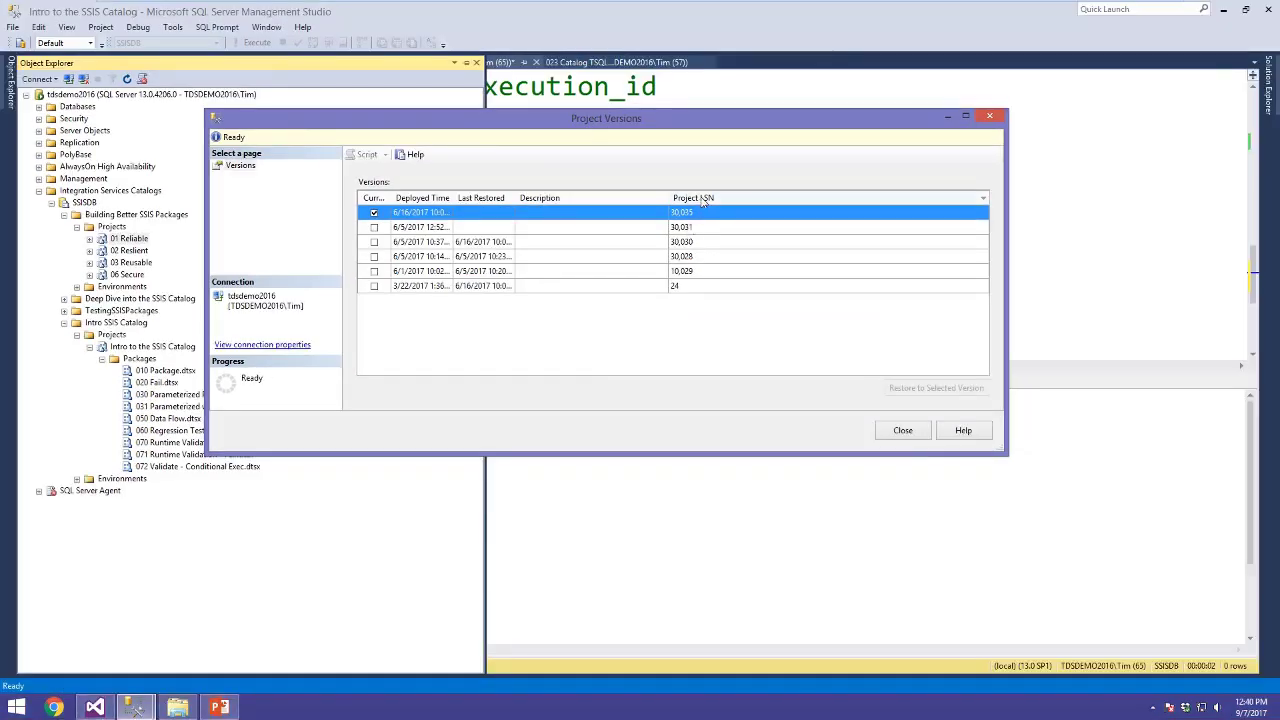
pyautogui.click(712, 199)
pyautogui.click(710, 198)
pyautogui.moveTo(391, 198); pyautogui.dragTo(418, 199)
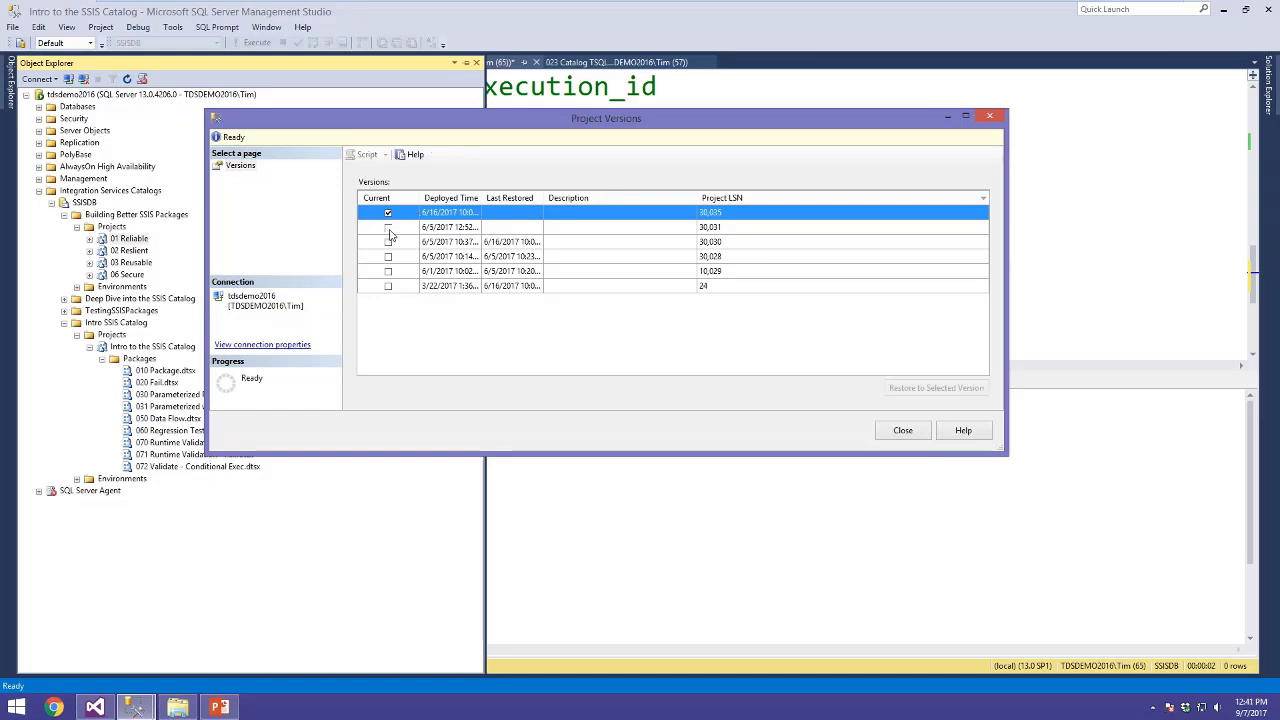
# Restore the 01 Reliable project to the version deployed on 6/5/2017 12:52:53 PM and review its deployed and last restored times
pyautogui.click(390, 231)
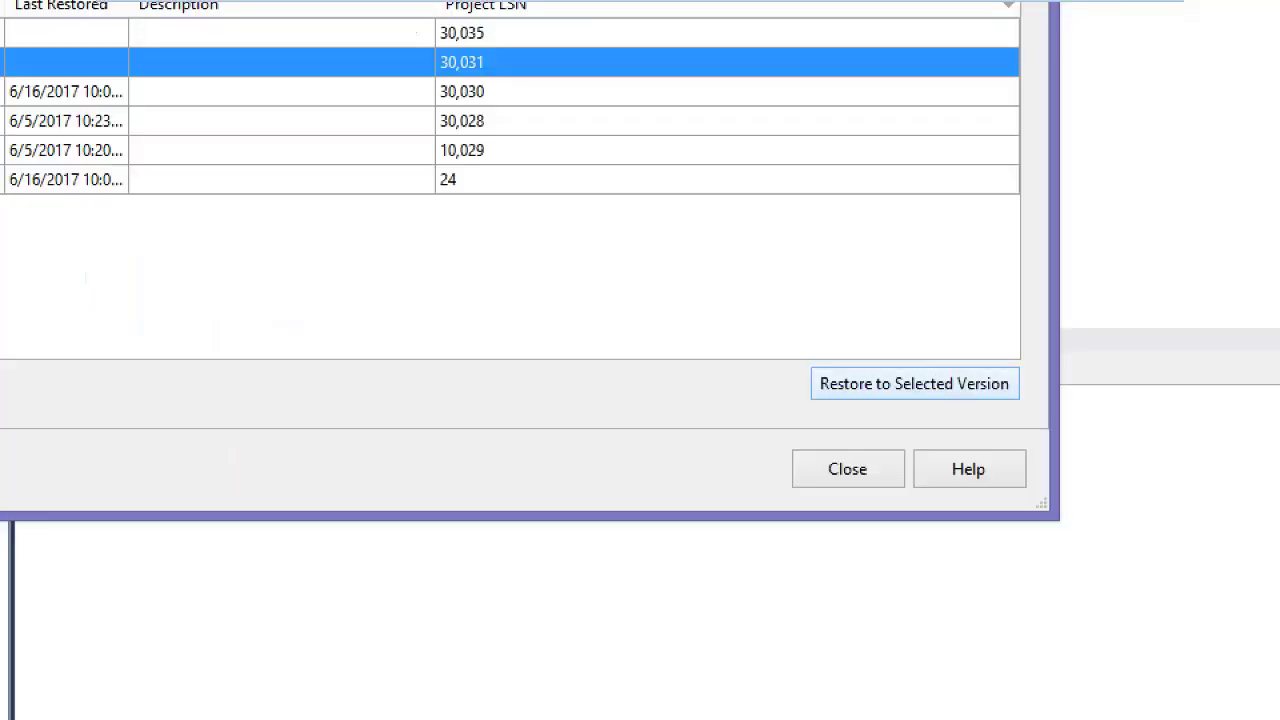
pyautogui.moveTo(855, 410); pyautogui.dragTo(1030, 412)
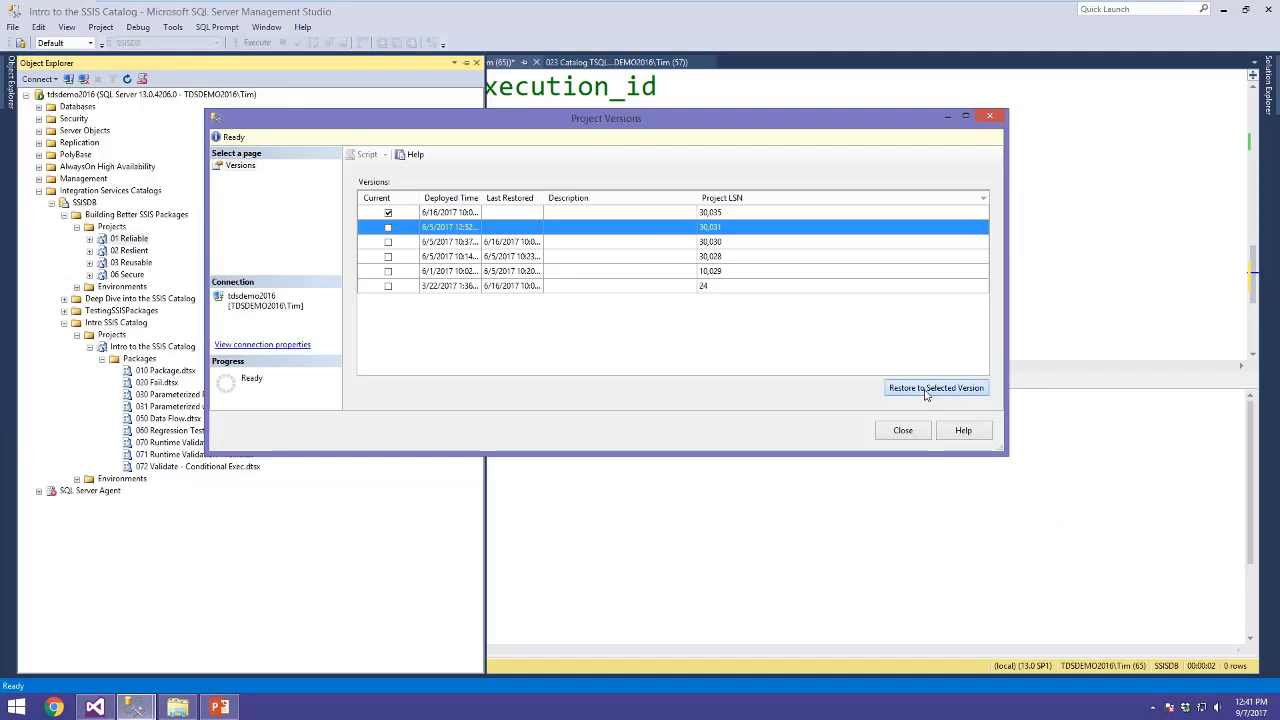
pyautogui.click(922, 384)
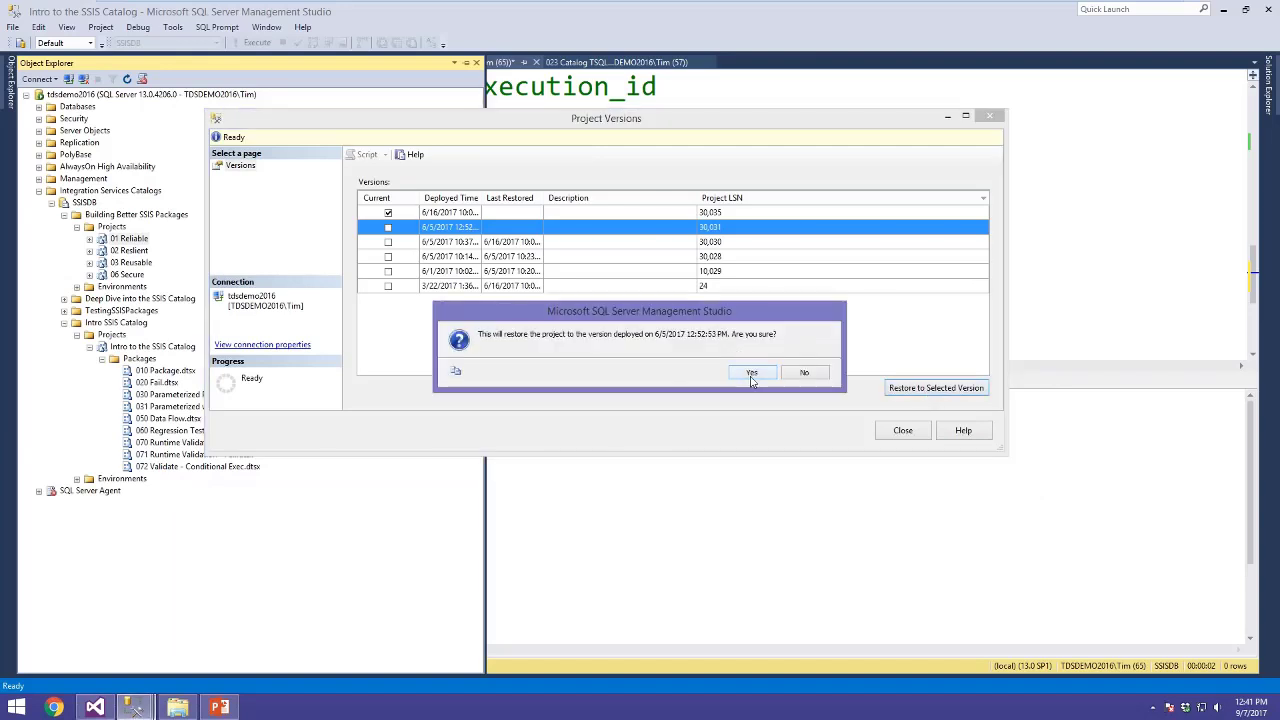
pyautogui.click(751, 375)
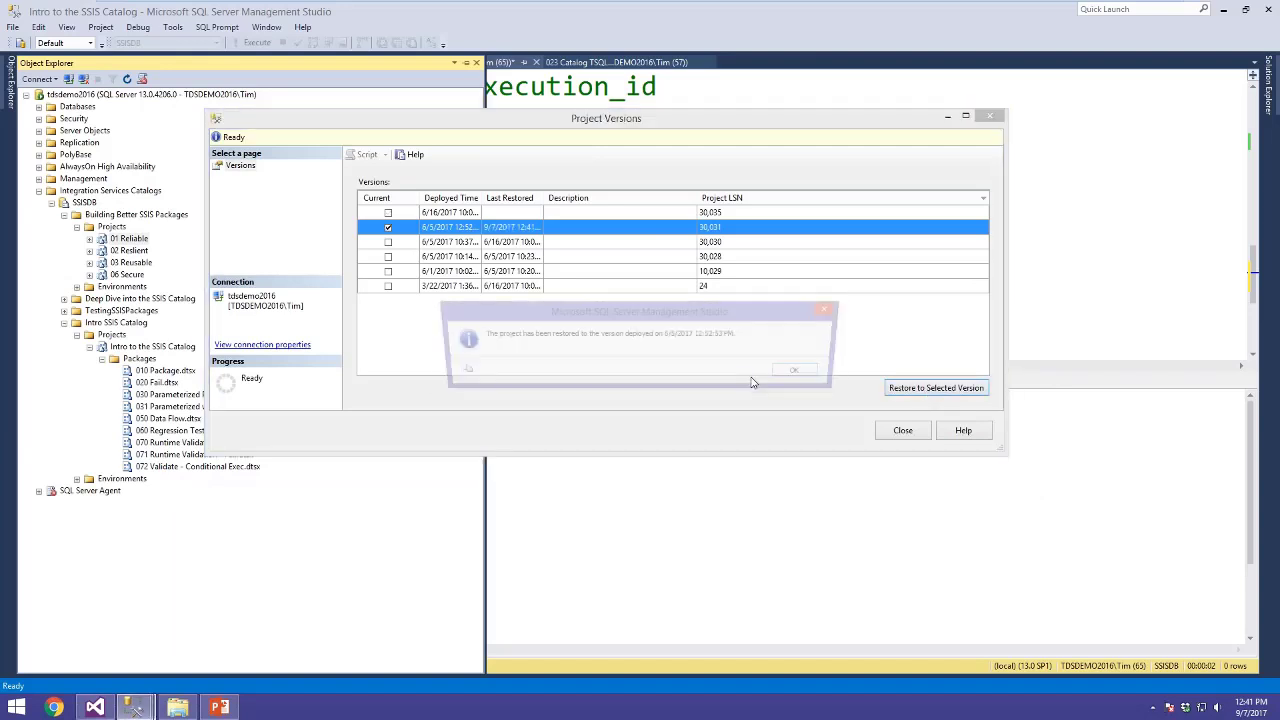
pyautogui.click(801, 374)
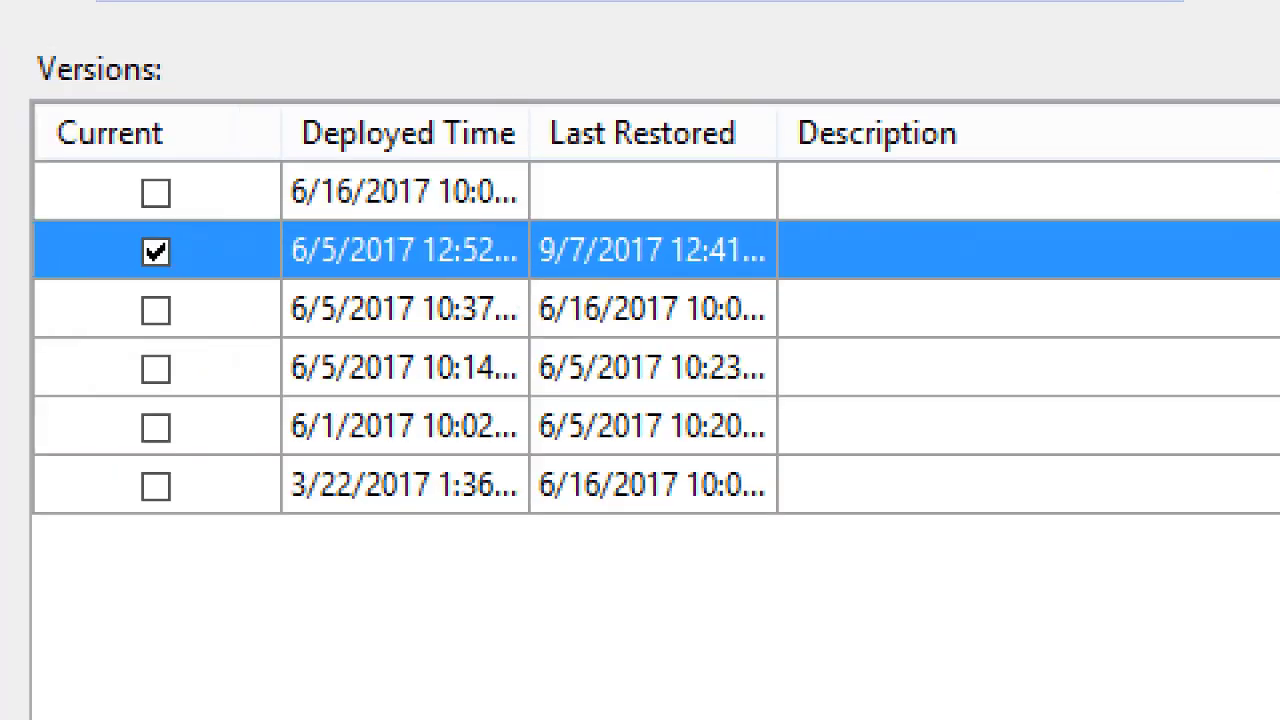
pyautogui.moveTo(502, 174); pyautogui.dragTo(620, 171)
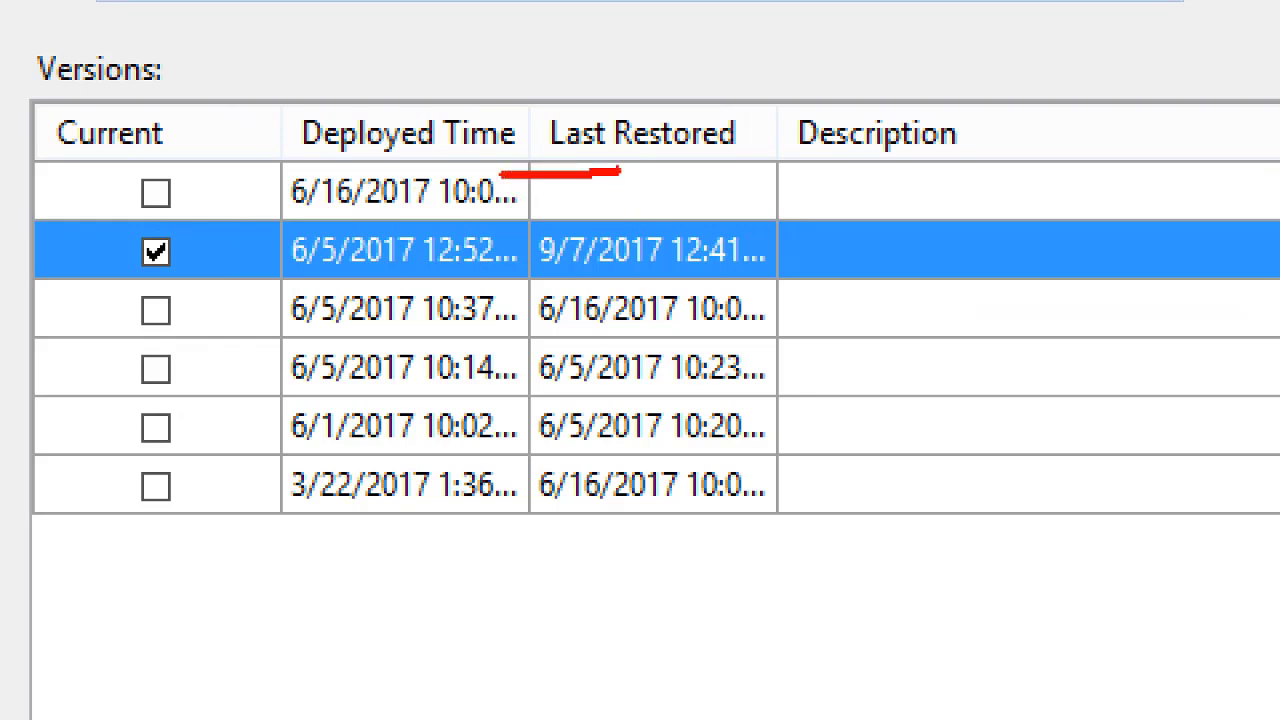
pyautogui.moveTo(517, 239); pyautogui.dragTo(596, 241)
pyautogui.moveTo(800, 243); pyautogui.dragTo(920, 263)
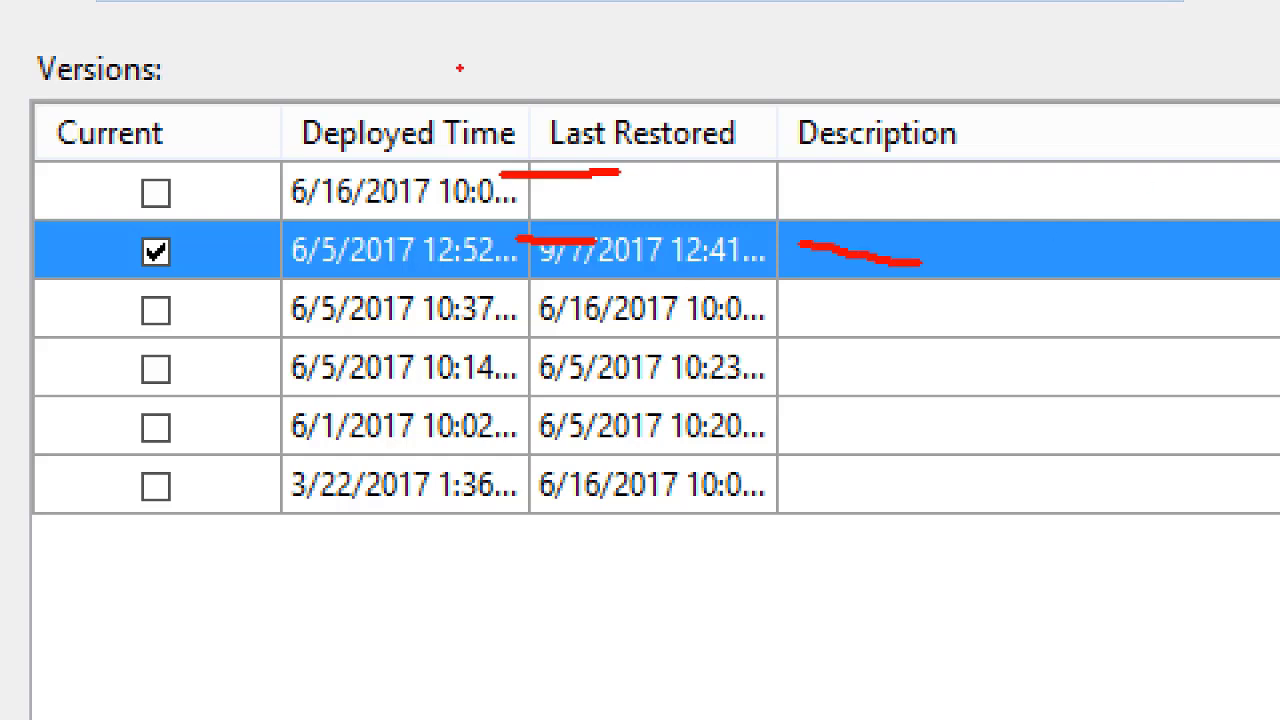
pyautogui.moveTo(520, 192); pyautogui.dragTo(620, 201)
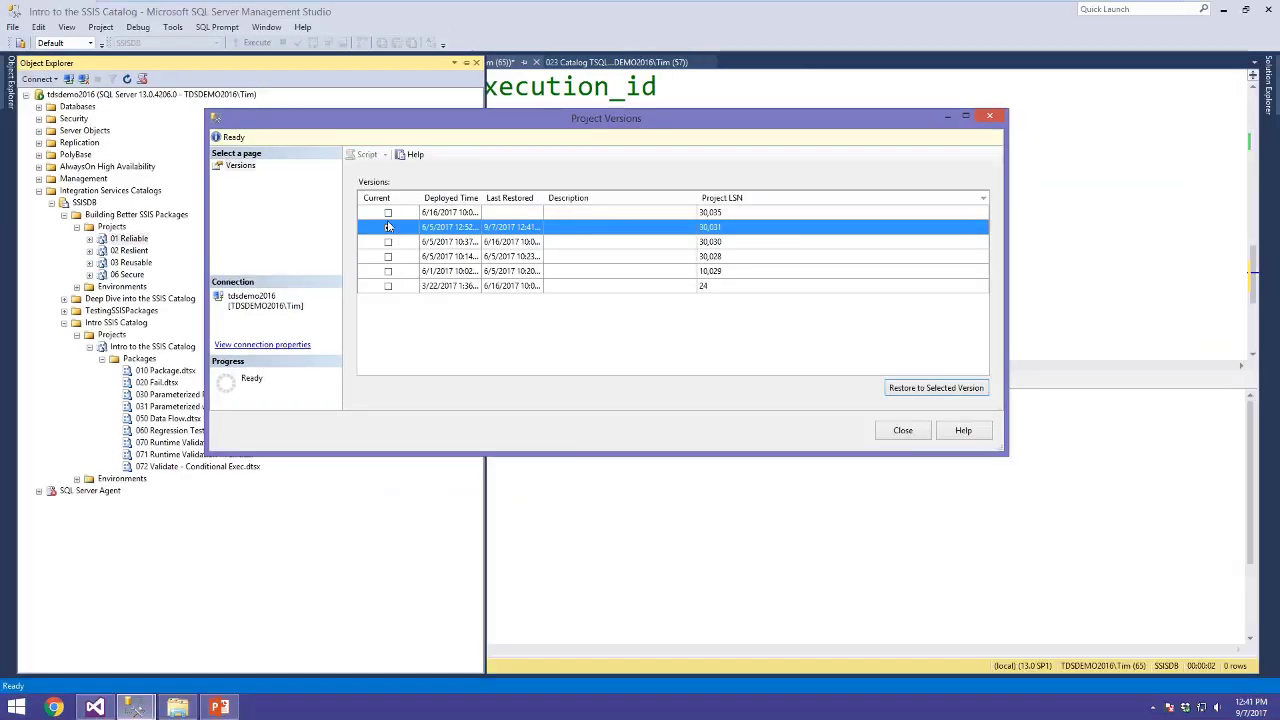
# Restore the 01 Reliable project to the version deployed on 6/16/2017 10:05:19 AM and close the version list
pyautogui.click(390, 213)
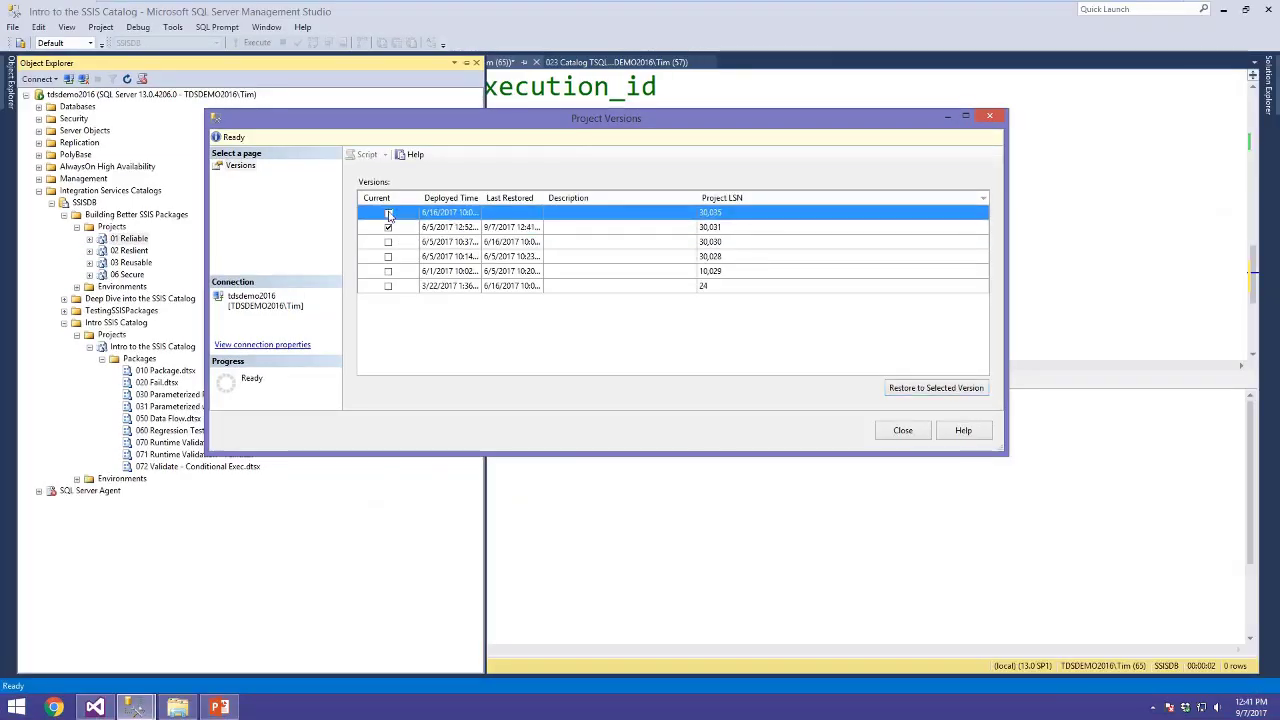
pyautogui.click(945, 389)
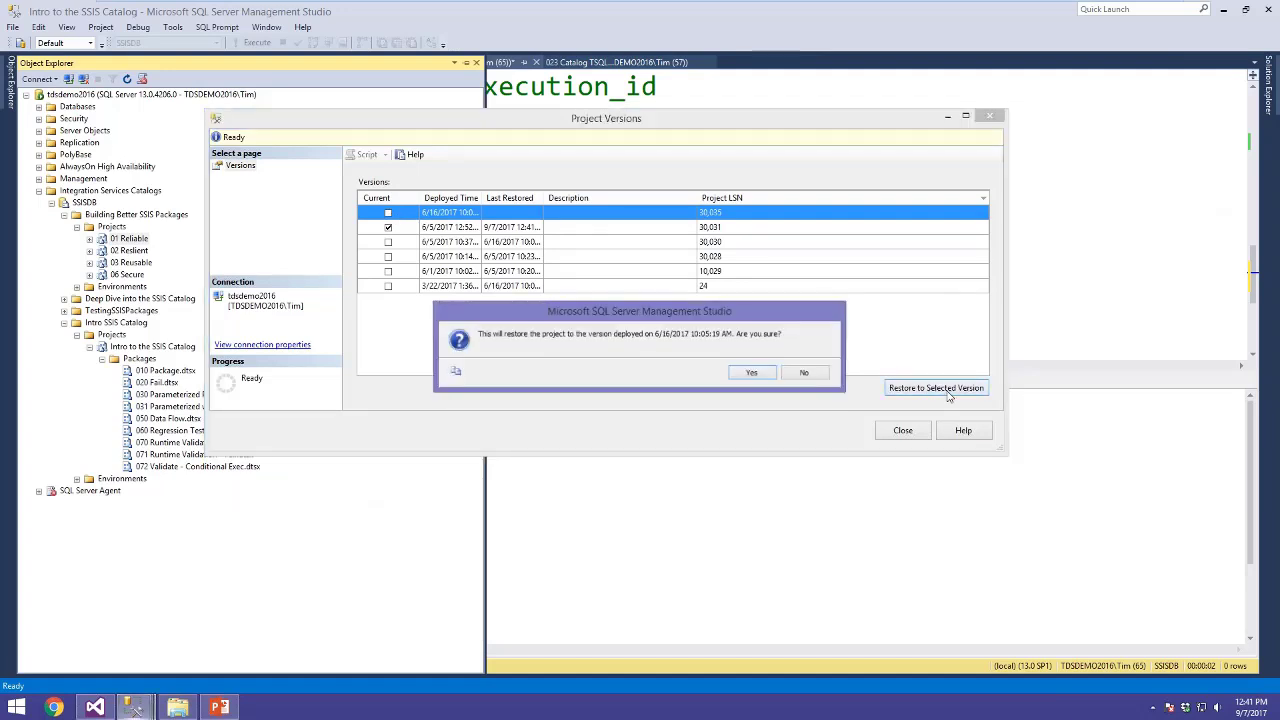
pyautogui.click(751, 372)
pyautogui.click(800, 374)
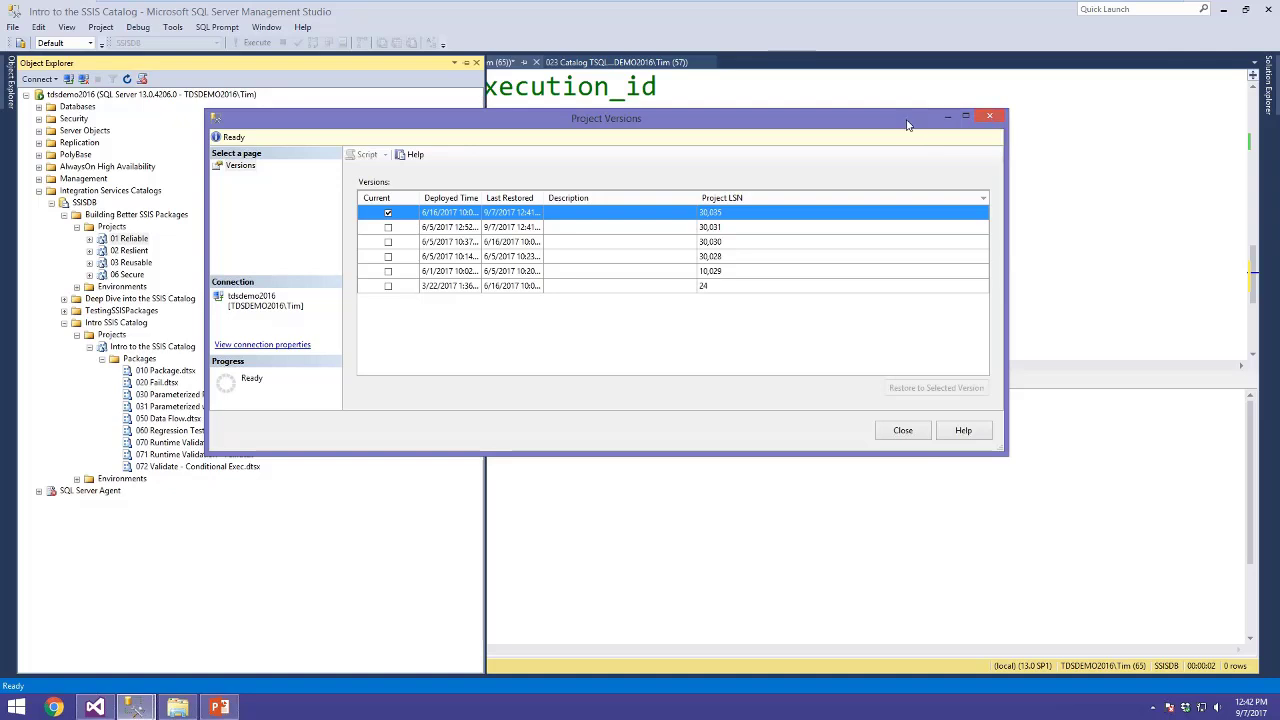
pyautogui.click(990, 118)
# Examine the SSISDB catalog properties for log retention, default logging level and project versions, leaving them without changes
pyautogui.rightClick(85, 203)
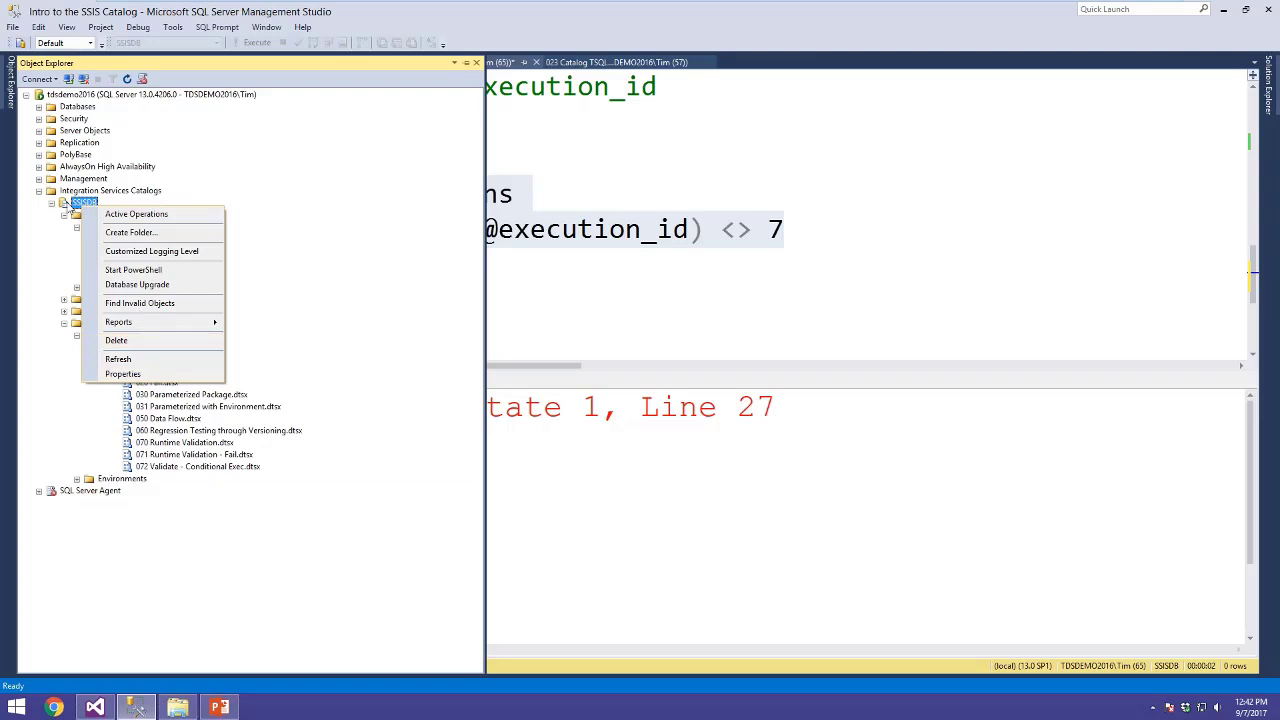
pyautogui.click(66, 203)
pyautogui.rightClick(66, 203)
pyautogui.click(104, 370)
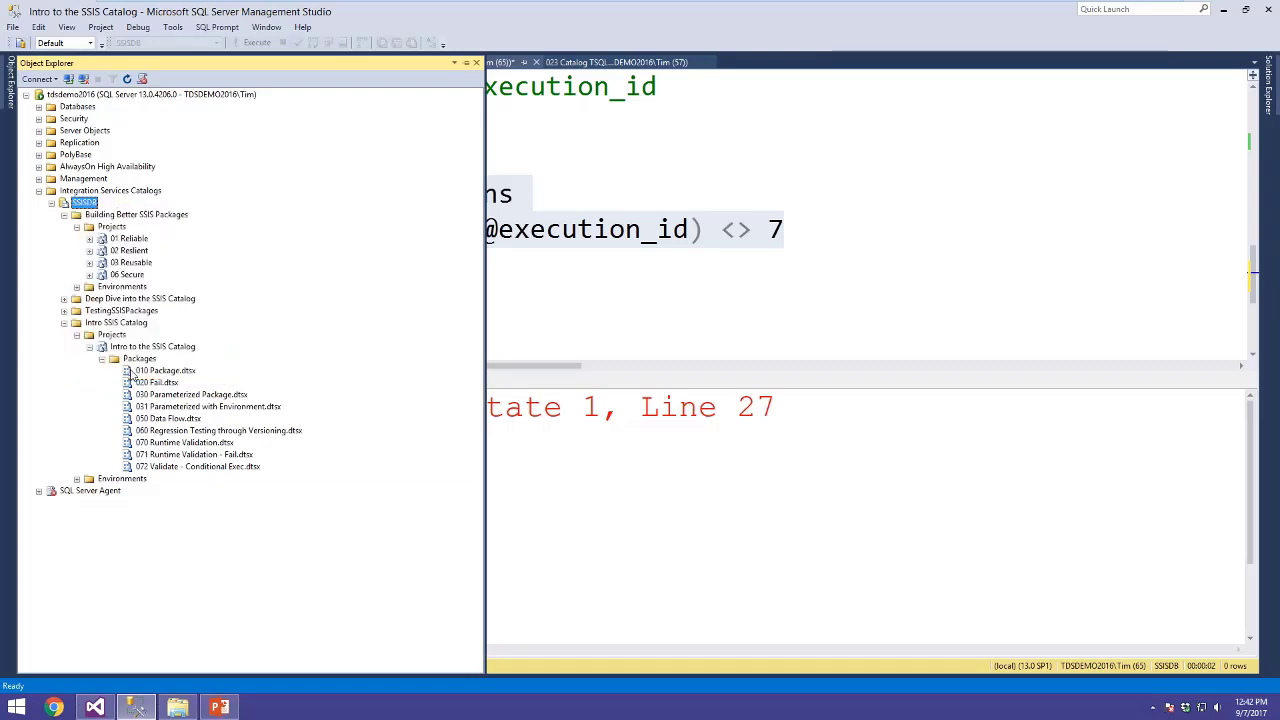
pyautogui.moveTo(436, 397); pyautogui.dragTo(436, 475)
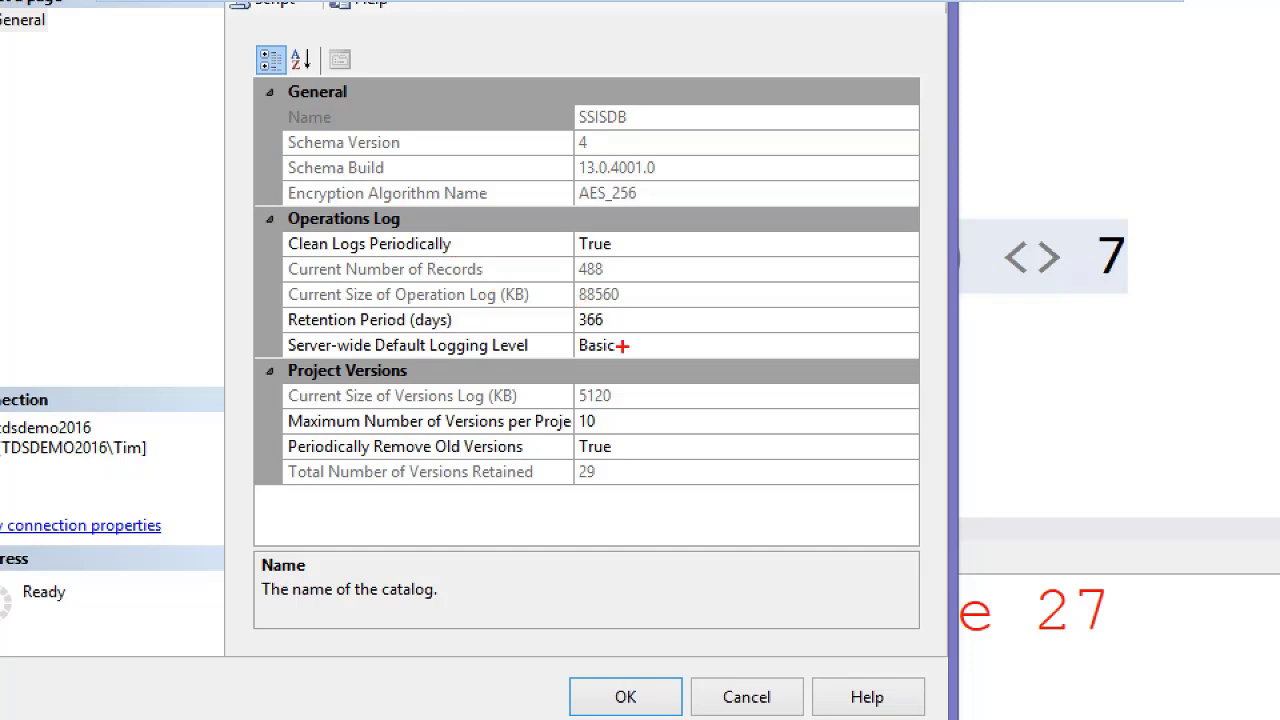
pyautogui.moveTo(613, 328); pyautogui.dragTo(633, 329)
pyautogui.moveTo(577, 326); pyautogui.dragTo(615, 326)
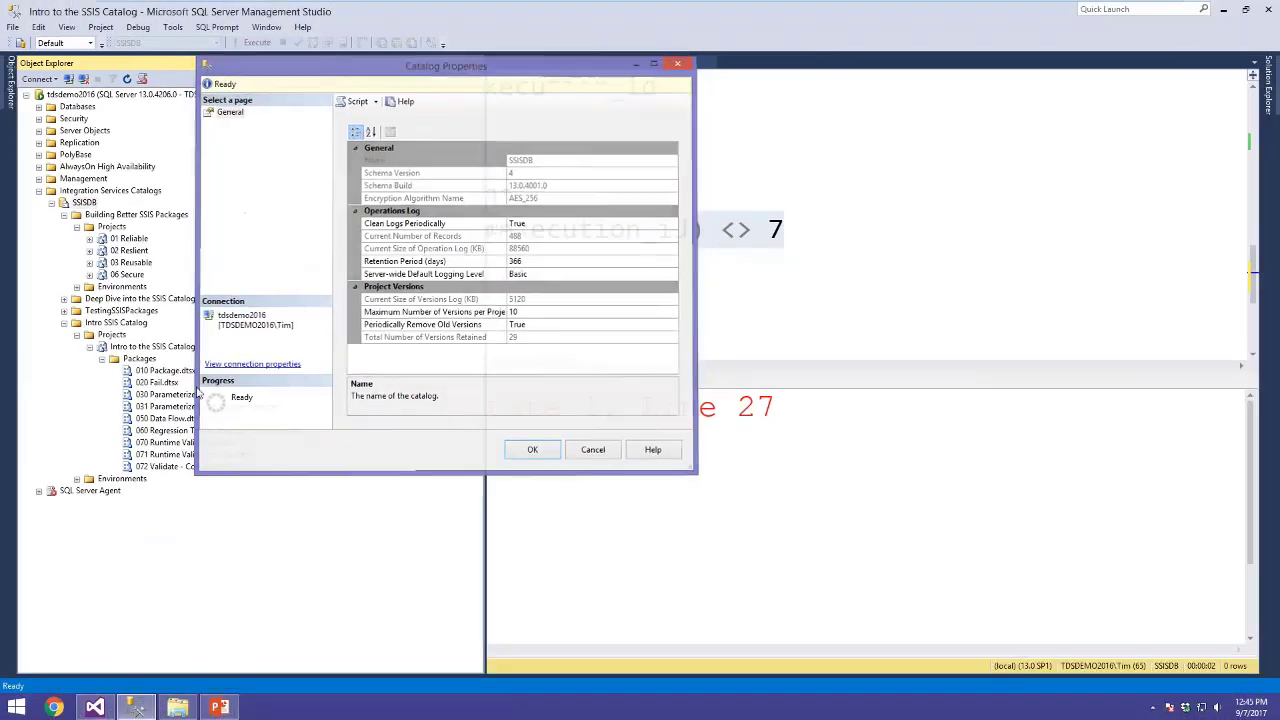
pyautogui.press('Escape')
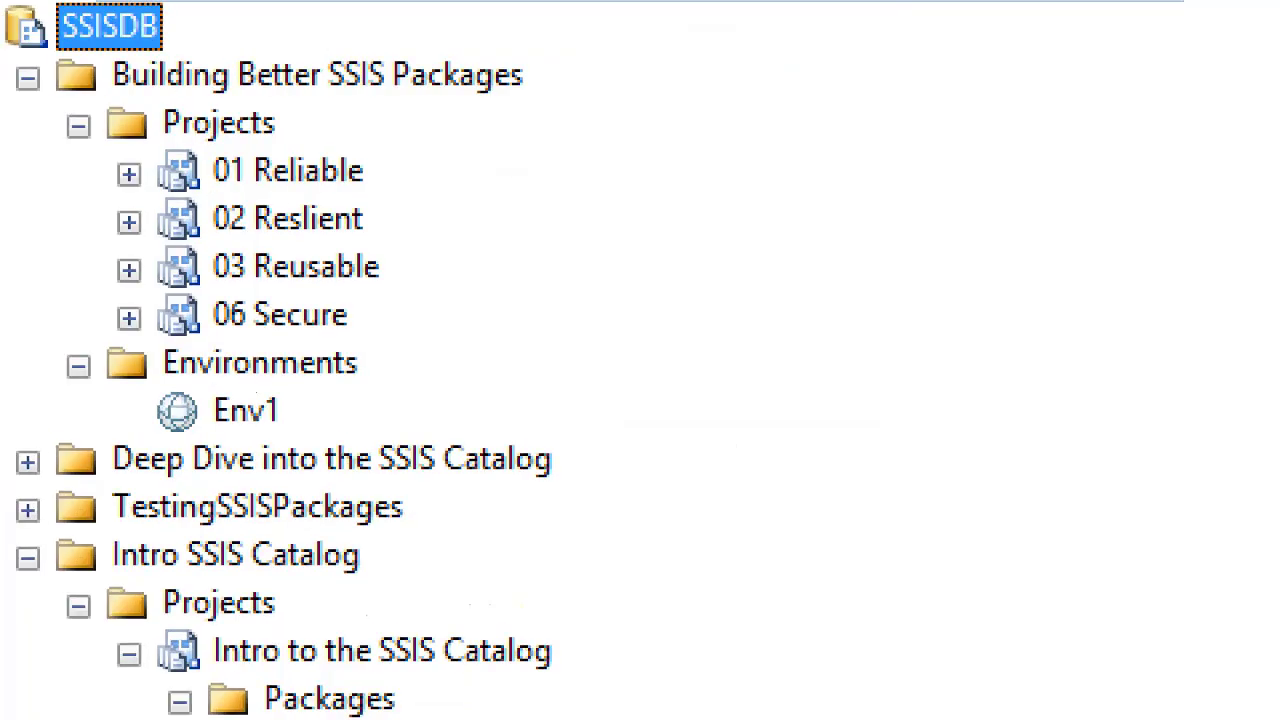
# Create an environment named Intro SSIS in the Building Better SSIS Packages folder
pyautogui.moveTo(440, 454); pyautogui.dragTo(527, 457)
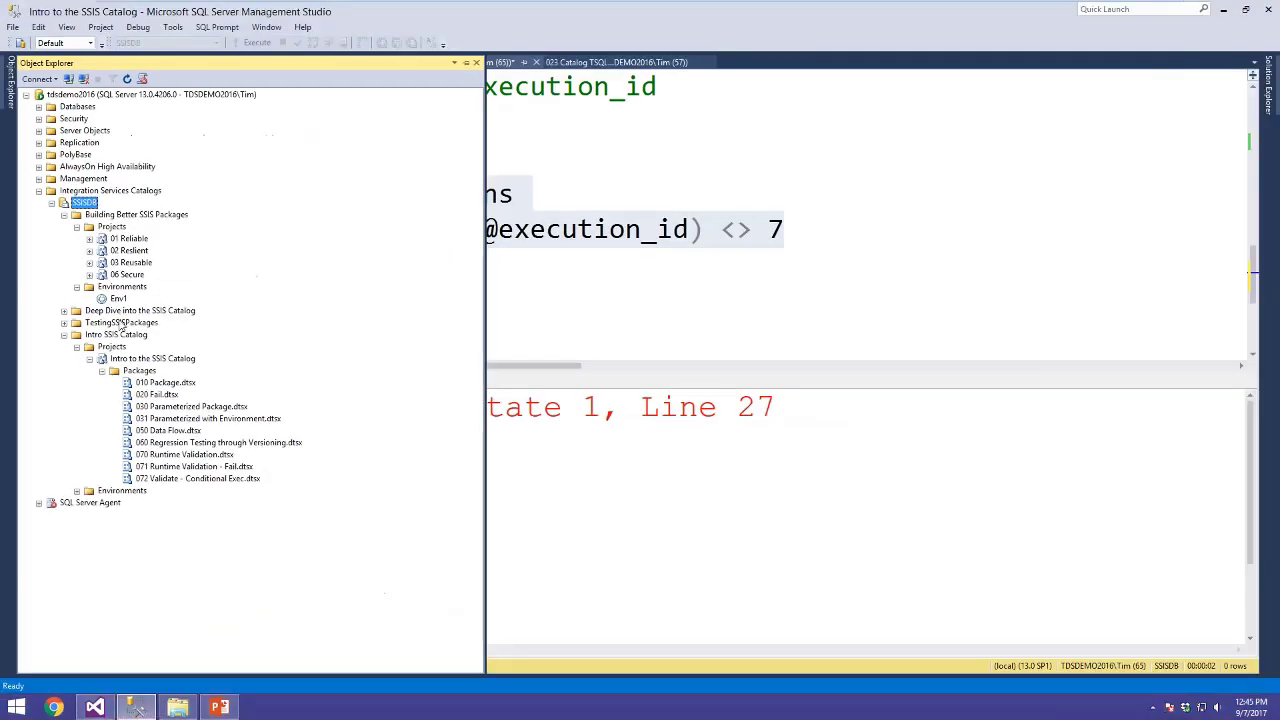
pyautogui.rightClick(120, 289)
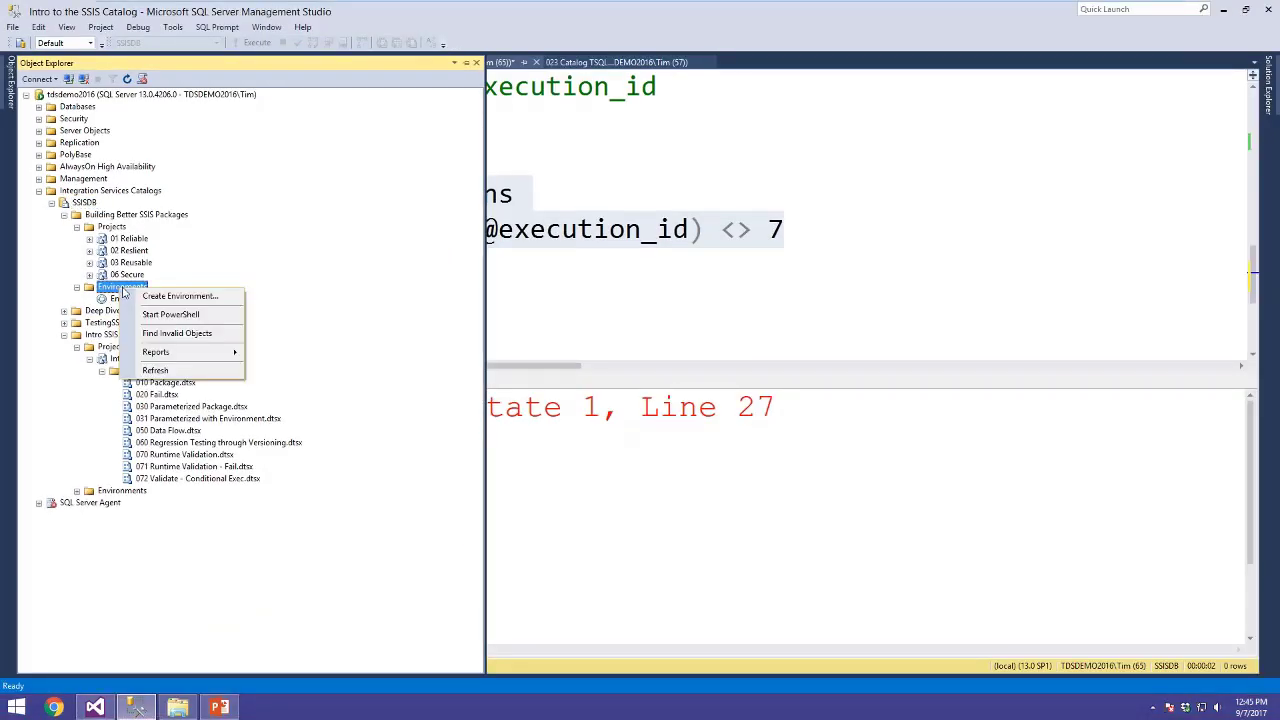
pyautogui.click(186, 294)
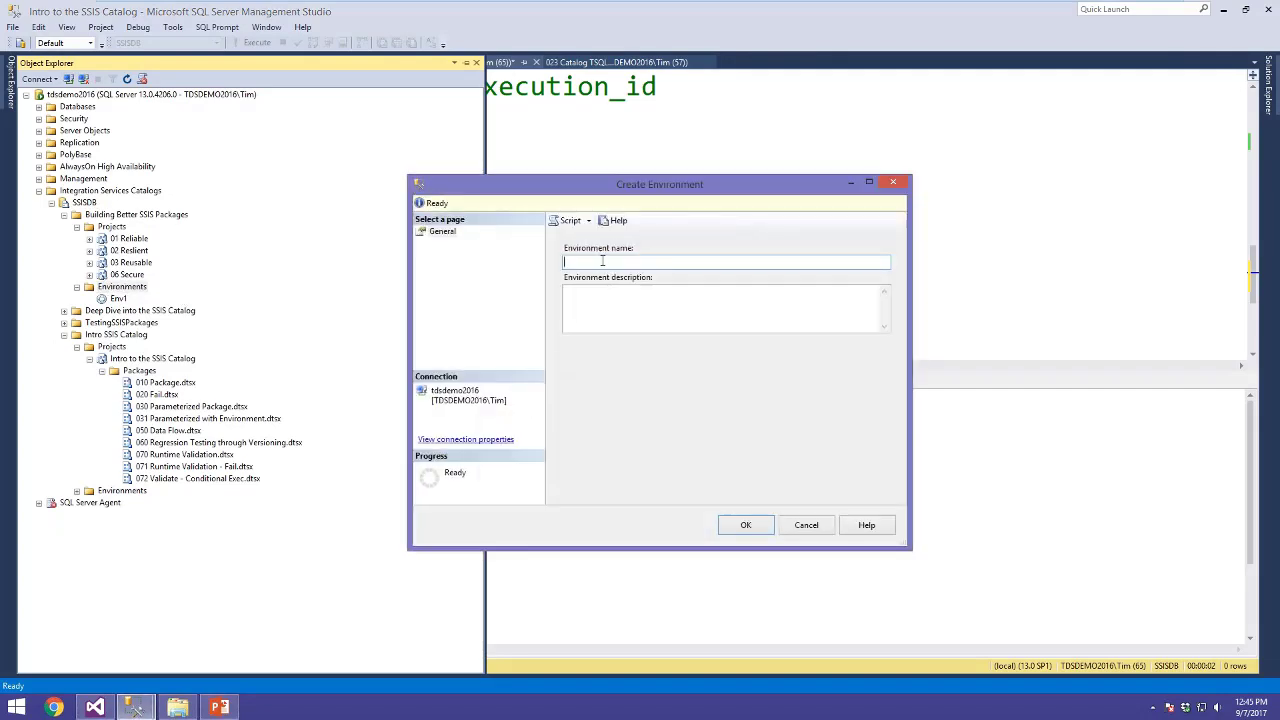
pyautogui.write('Intro SSIS')
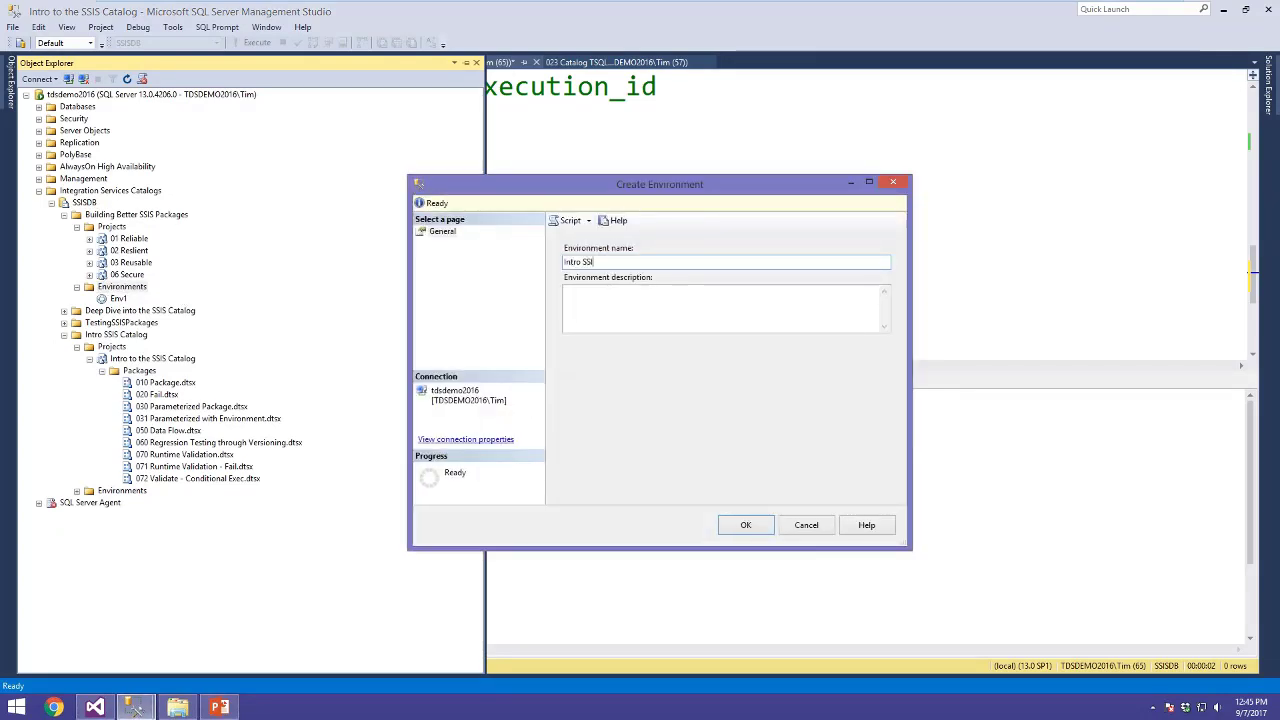
pyautogui.click(744, 525)
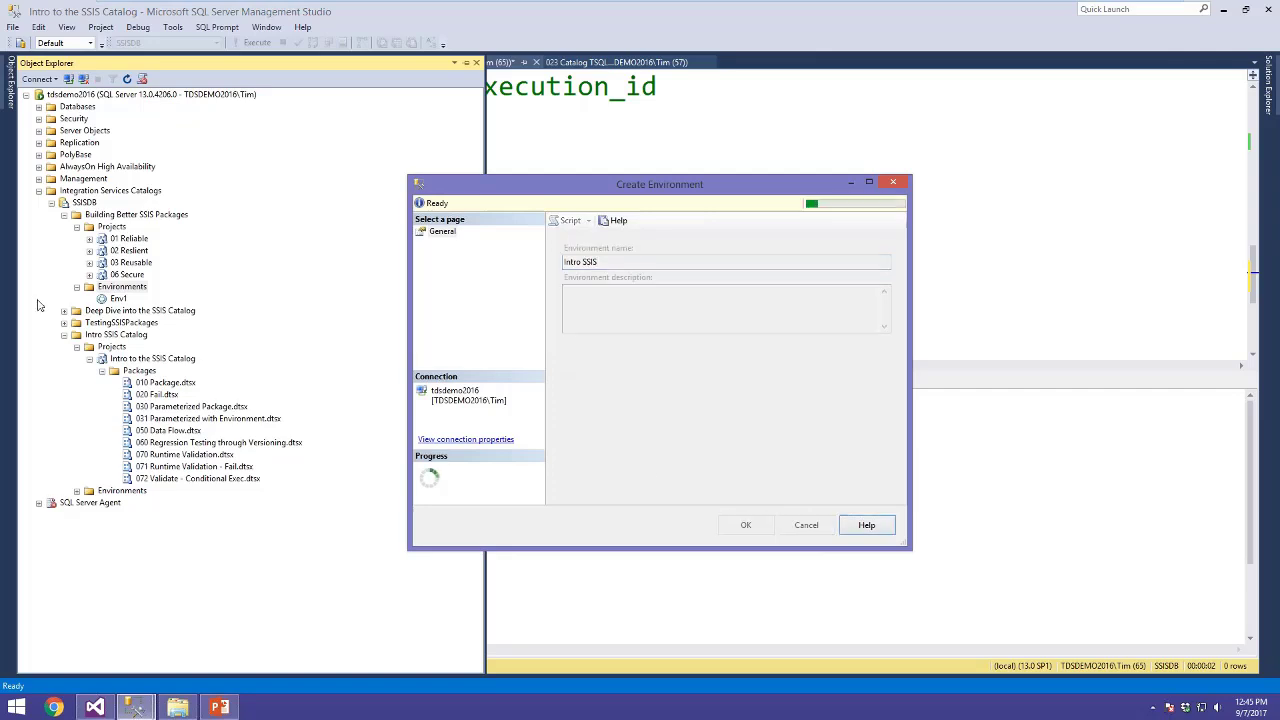
# Examine the general properties and variables list of the Intro SSIS environment, then close its properties
pyautogui.doubleClick(122, 311)
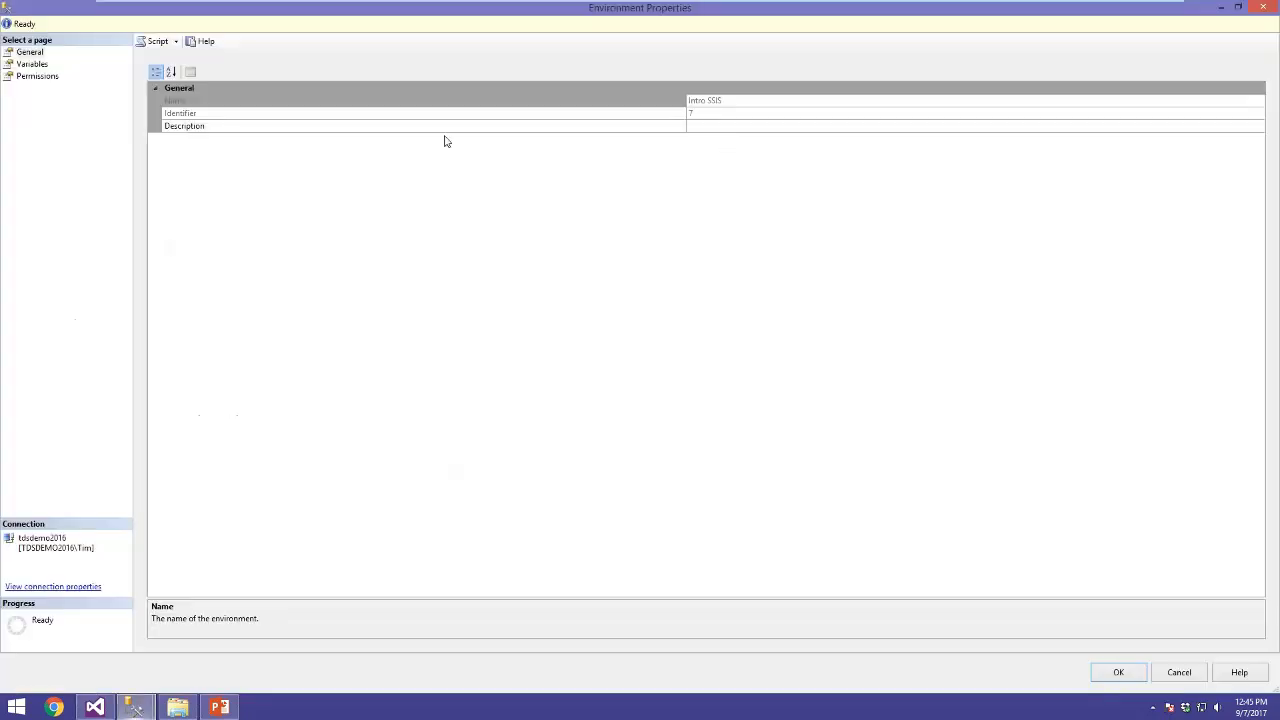
pyautogui.doubleClick(92, 10)
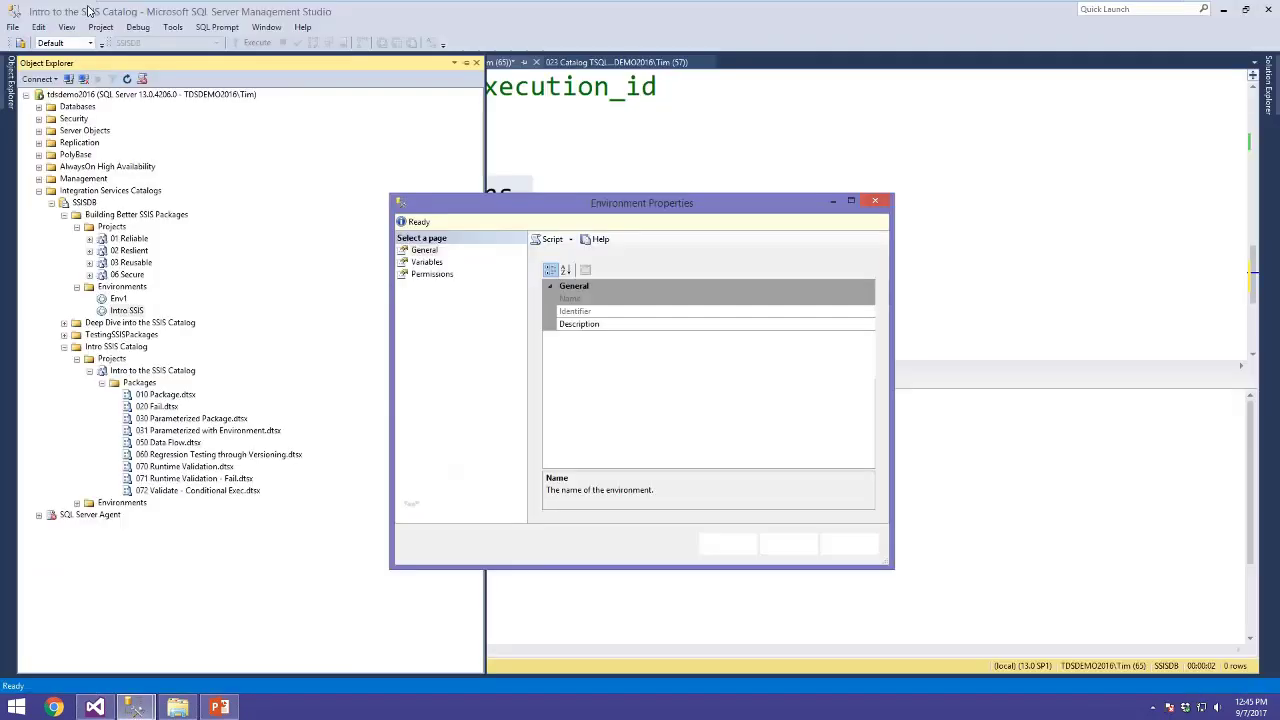
pyautogui.moveTo(477, 204); pyautogui.dragTo(457, 123)
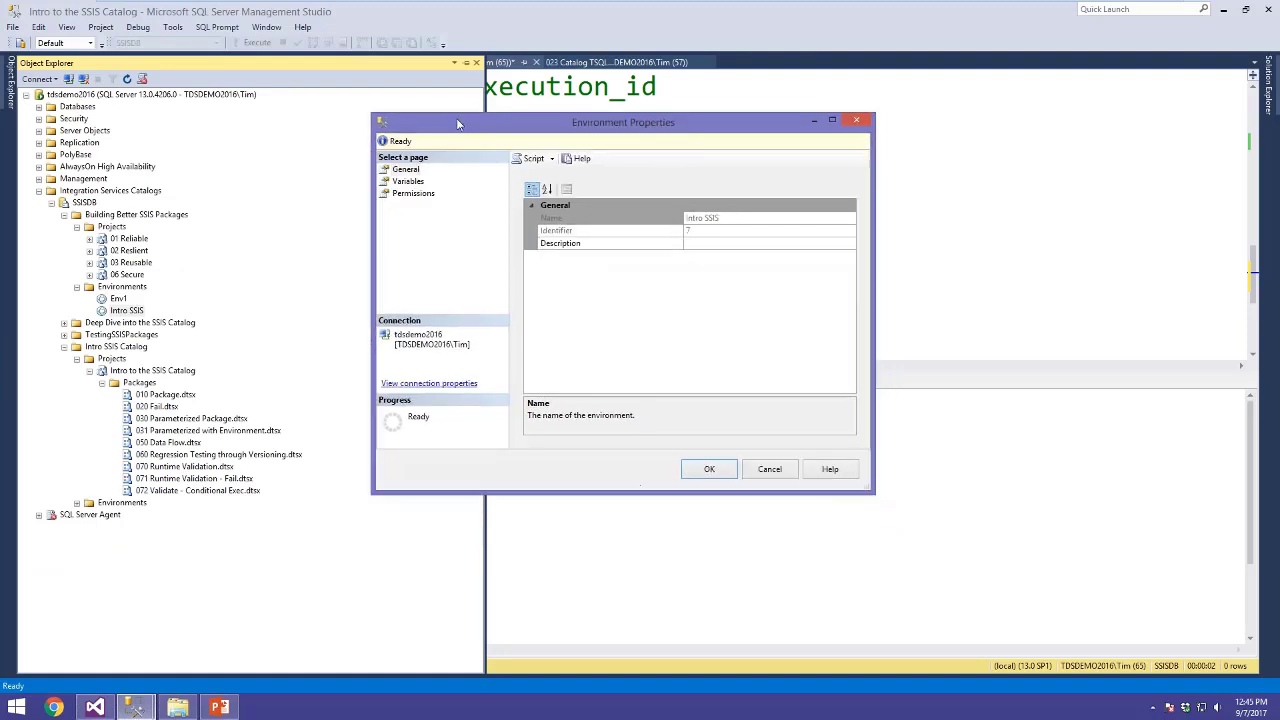
pyautogui.click(404, 170)
pyautogui.click(410, 182)
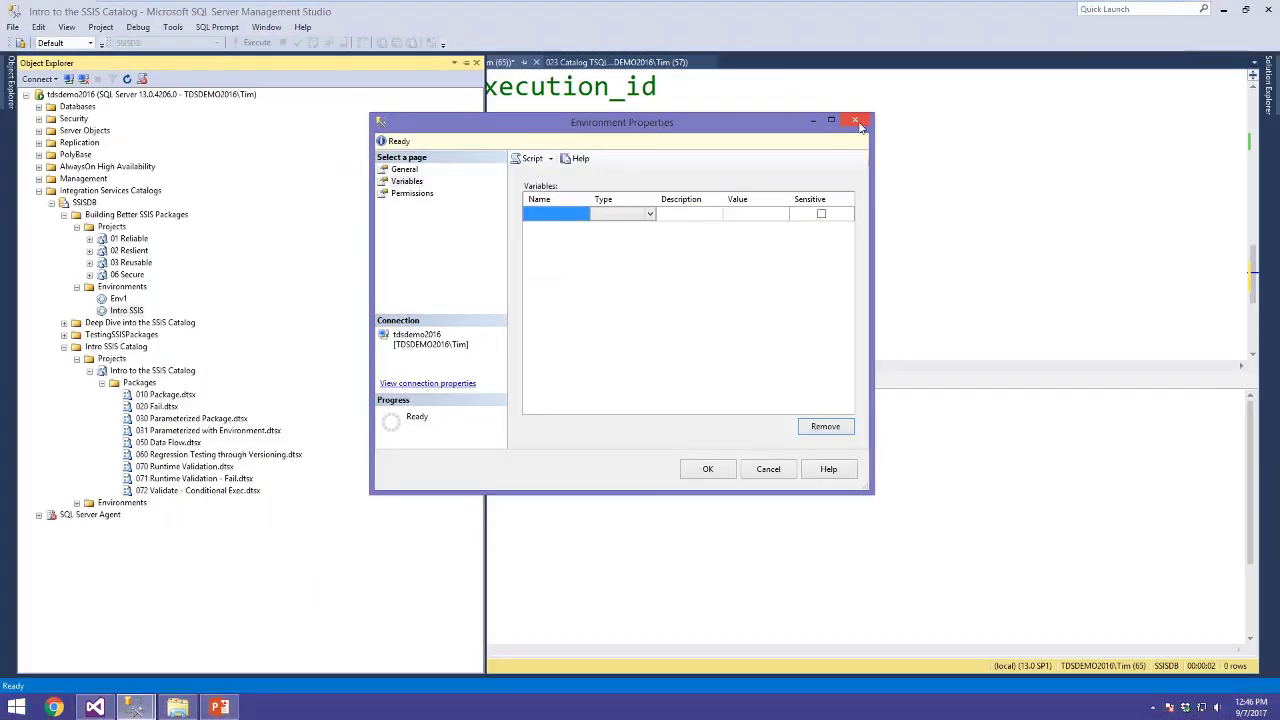
pyautogui.click(1093, 73)
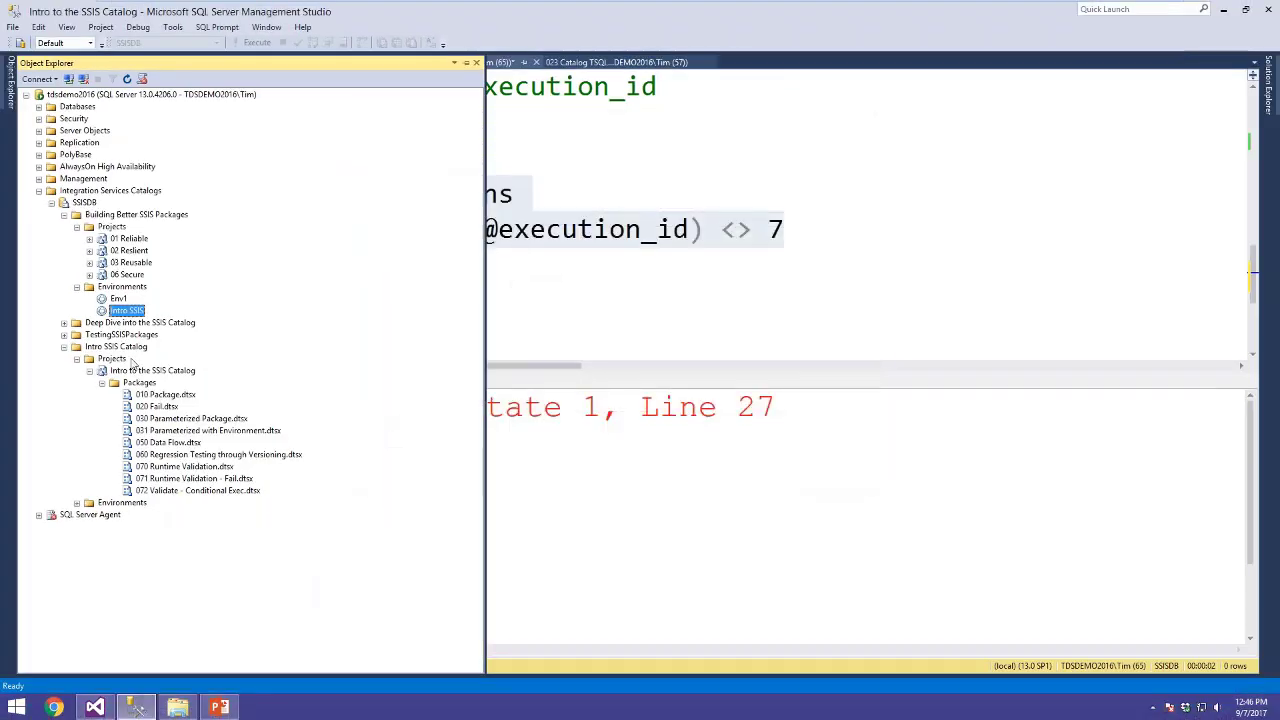
# Open the execution settings of 031 Parameterized with Environment.dtsx in the Deep Dive into the SSIS Catalog project
pyautogui.click(64, 323)
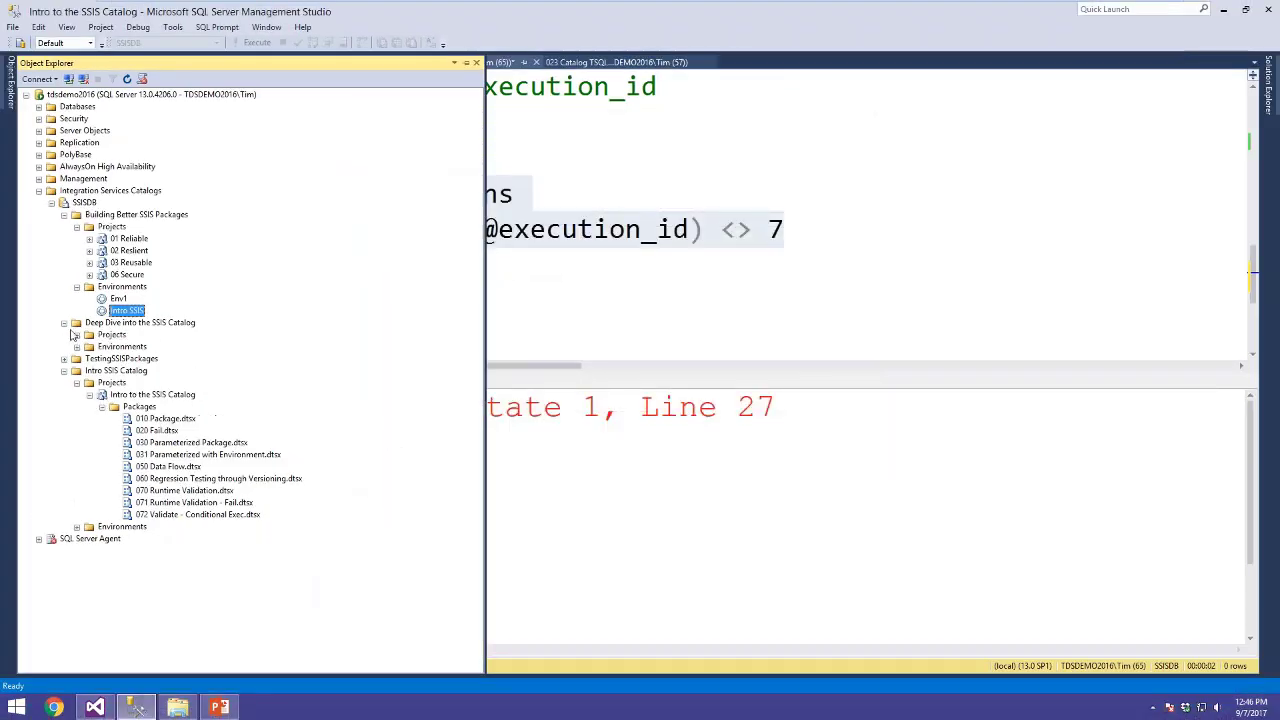
pyautogui.click(77, 335)
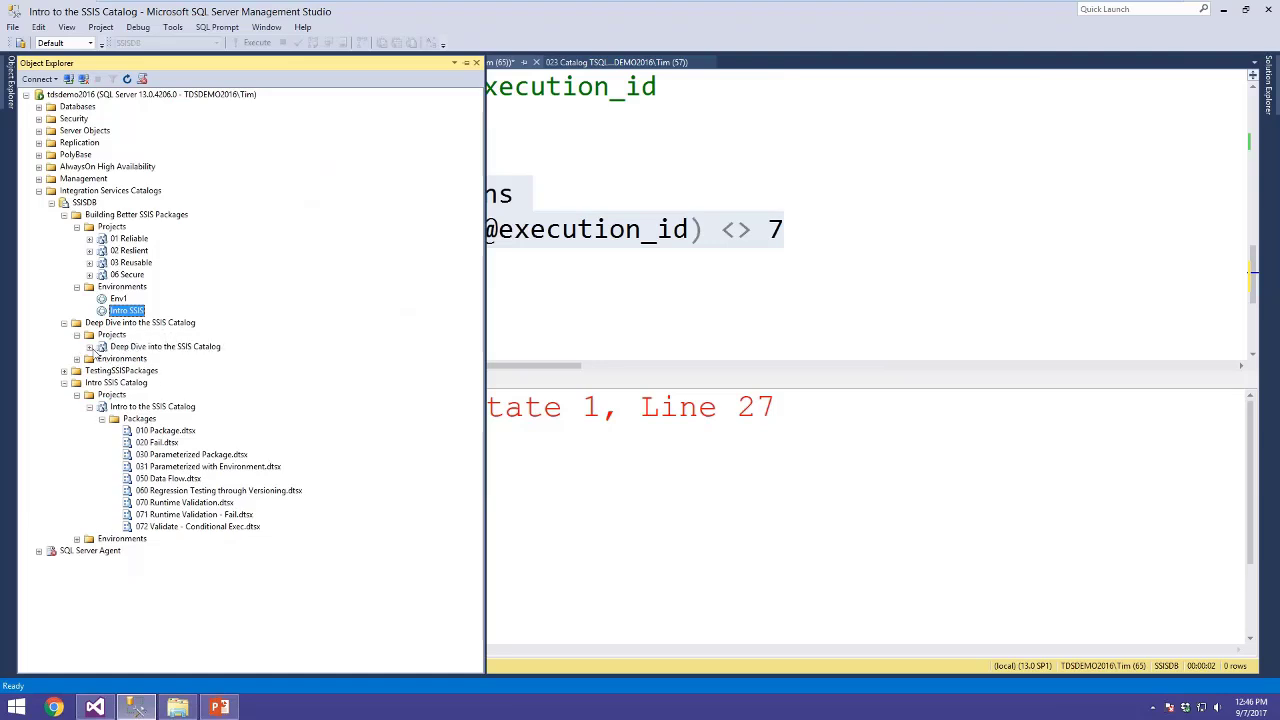
pyautogui.click(89, 346)
pyautogui.click(101, 358)
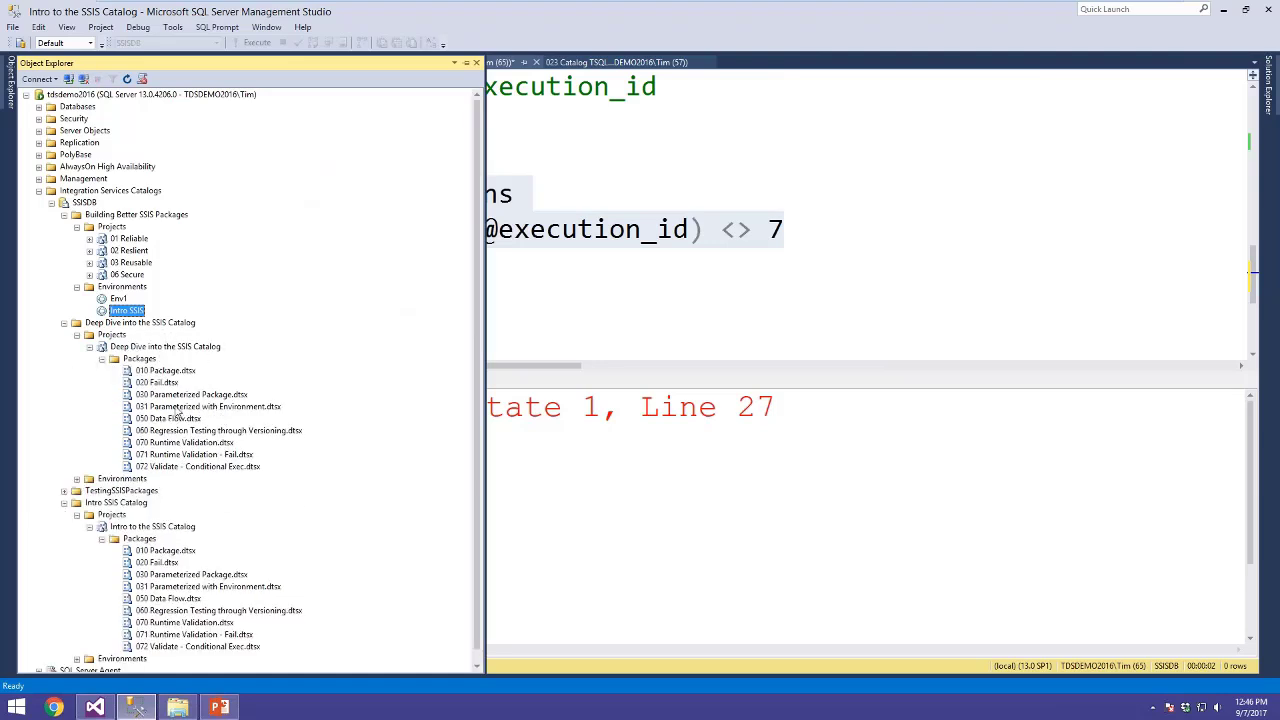
pyautogui.rightClick(178, 412)
pyautogui.click(208, 436)
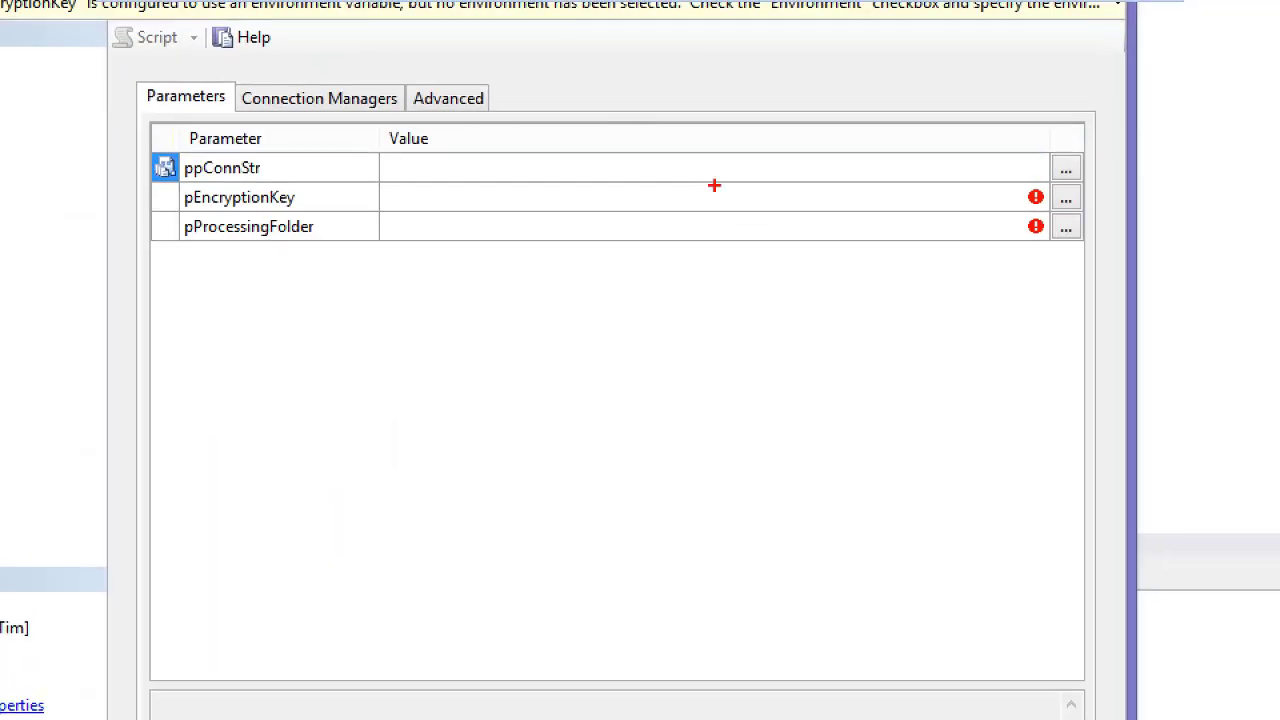
pyautogui.moveTo(362, 172); pyautogui.dragTo(424, 172)
pyautogui.moveTo(355, 199); pyautogui.dragTo(516, 198)
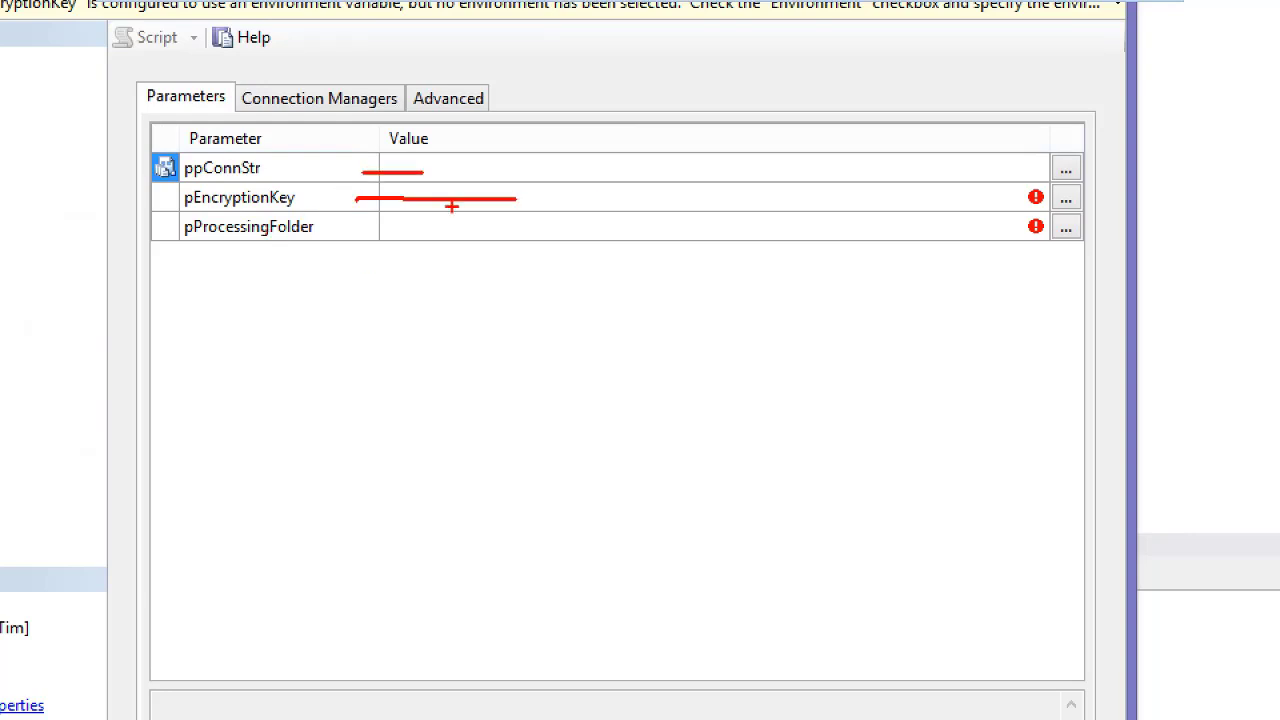
pyautogui.moveTo(358, 231); pyautogui.dragTo(456, 235)
pyautogui.moveTo(1014, 178); pyautogui.dragTo(1101, 246)
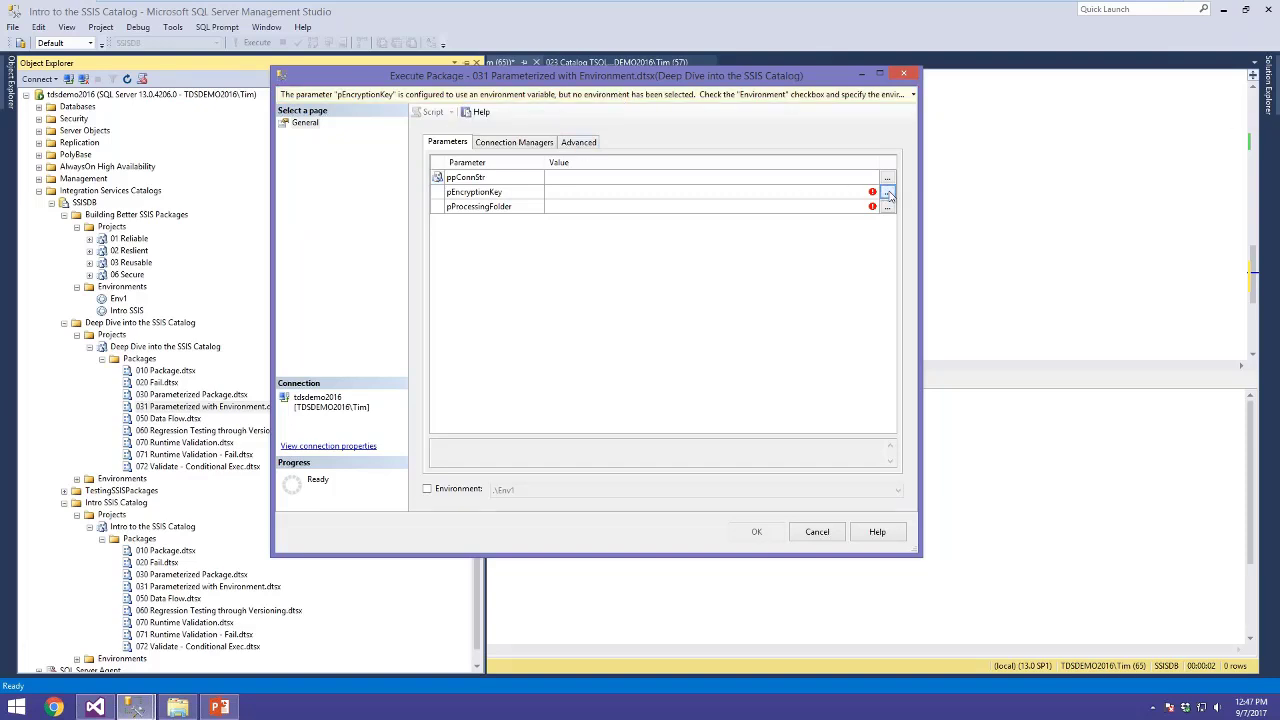
# Try entering a literal encryption key for the pEncryptionKey parameter, clear it and cancel the edit
pyautogui.click(888, 194)
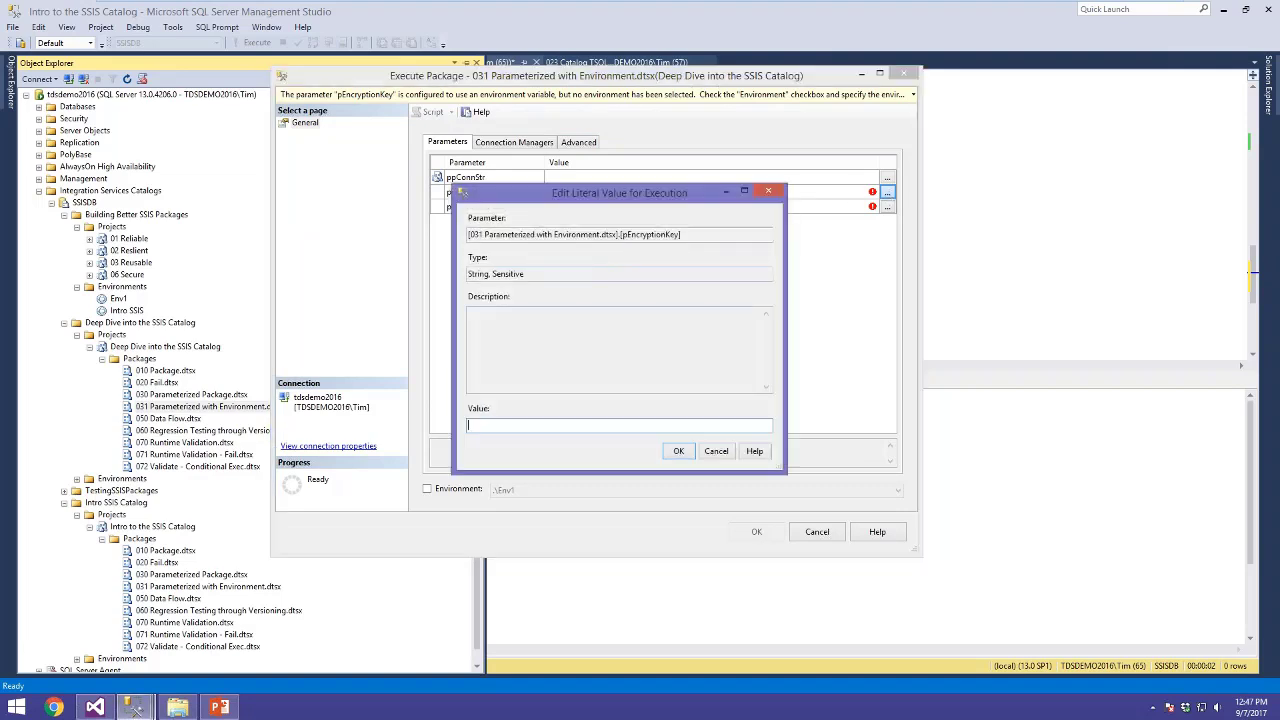
pyautogui.write('************')
pyautogui.hotkey('ctrl', 'a')
pyautogui.press('BackSpace')
pyautogui.click(722, 453)
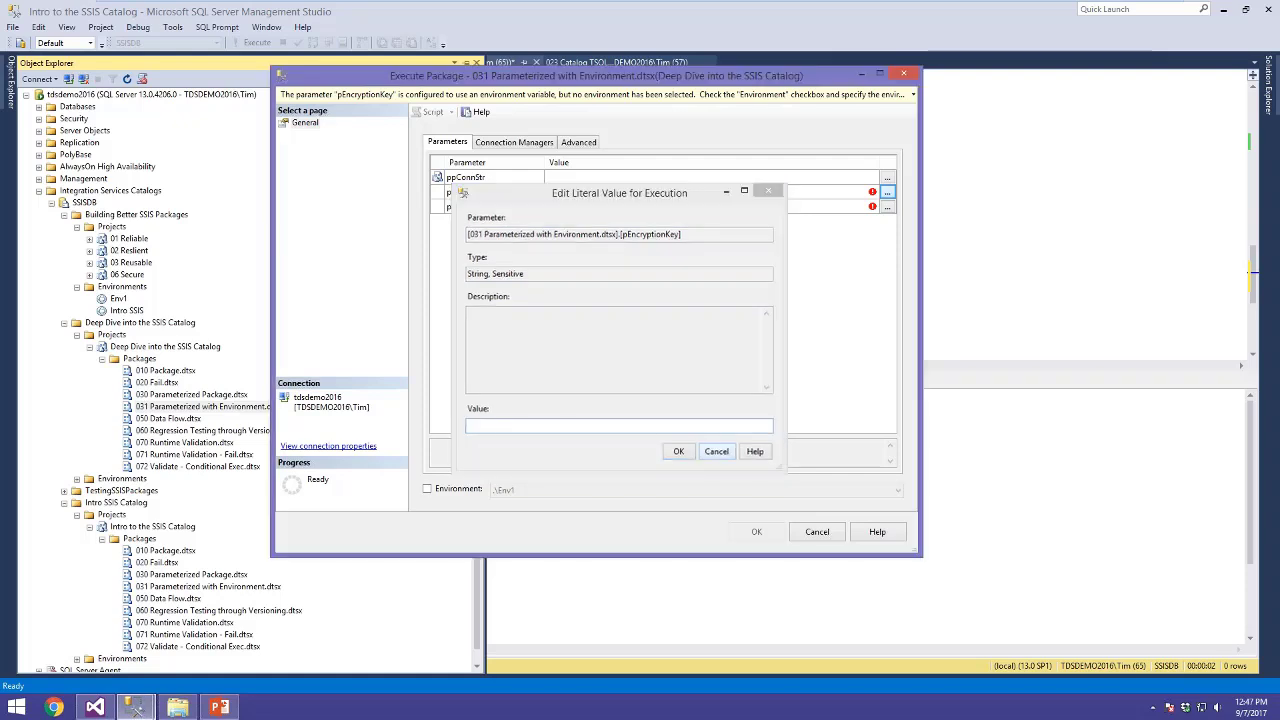
# Enable the .\Env1 environment for the execution, generate its T-SQL script and close the execution settings without running the package
pyautogui.click(428, 489)
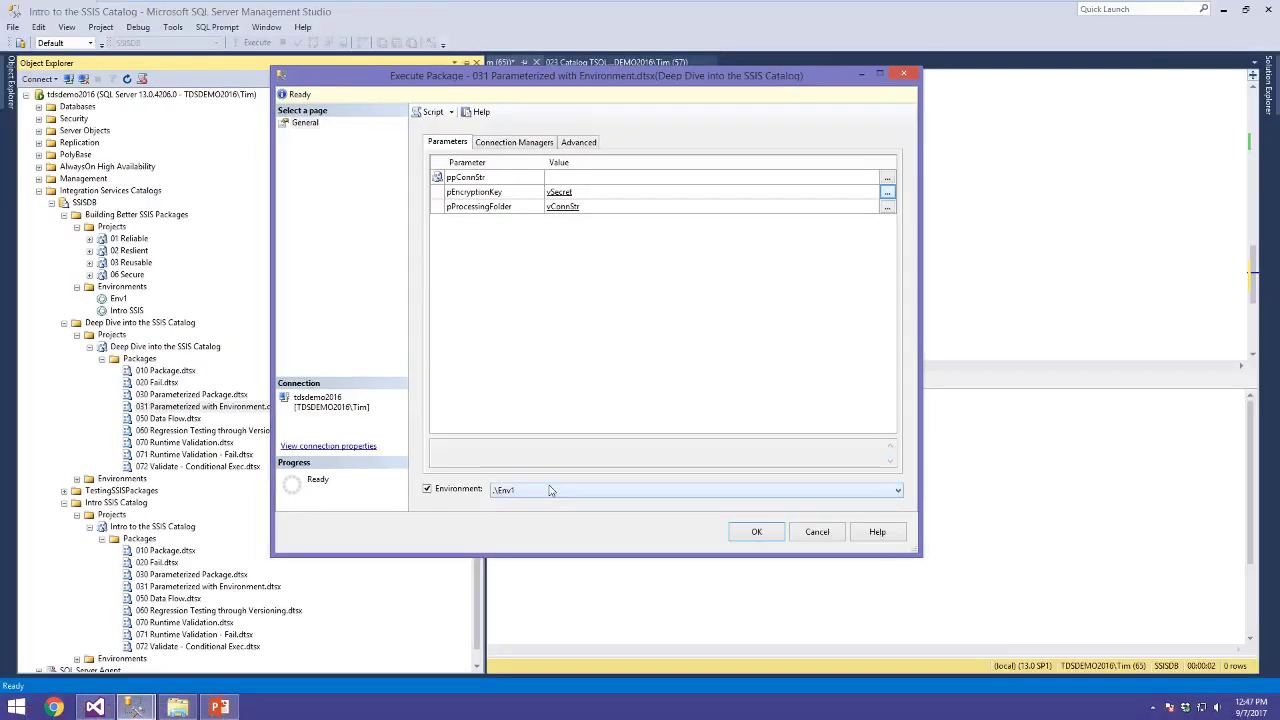
pyautogui.click(764, 448)
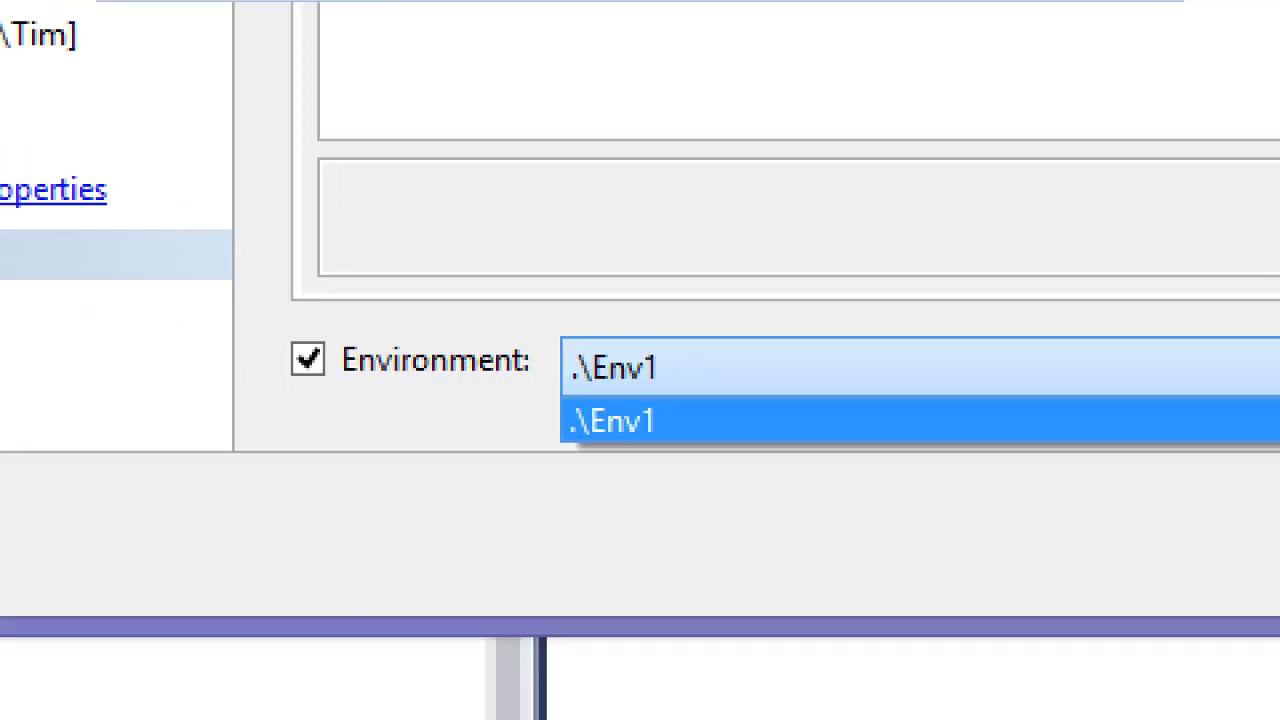
pyautogui.moveTo(578, 485); pyautogui.dragTo(724, 506)
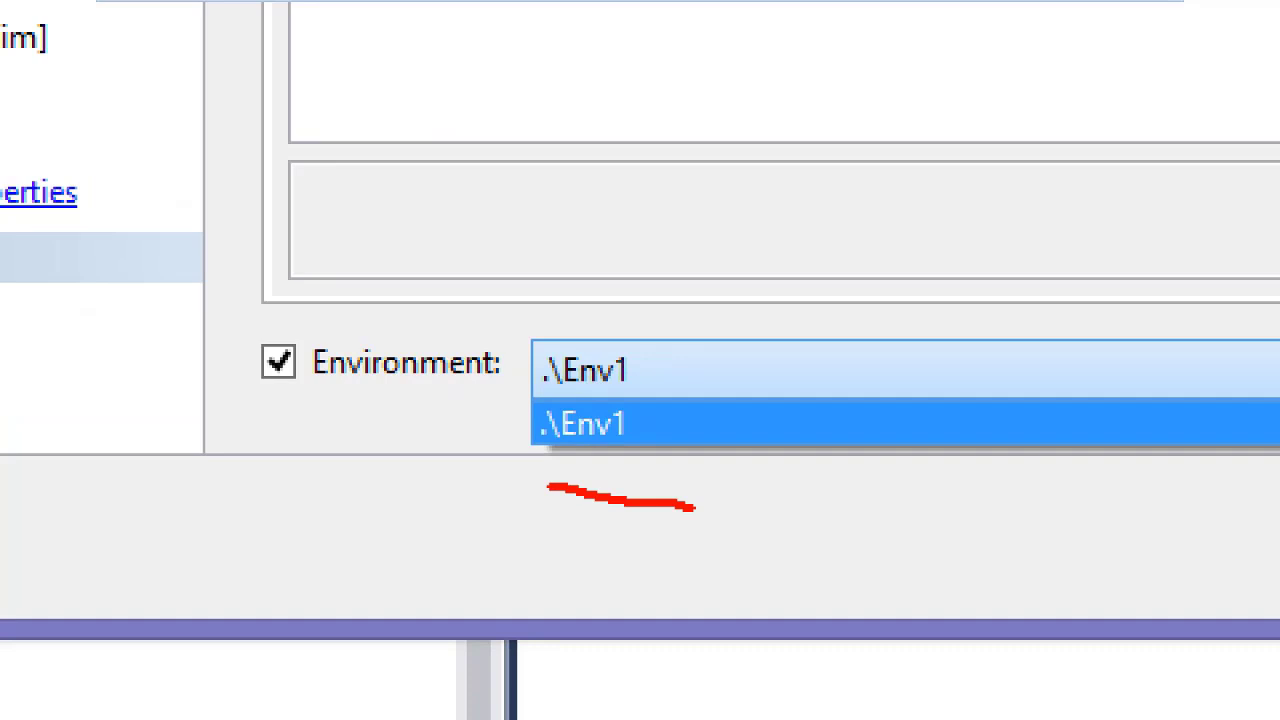
pyautogui.press('Escape')
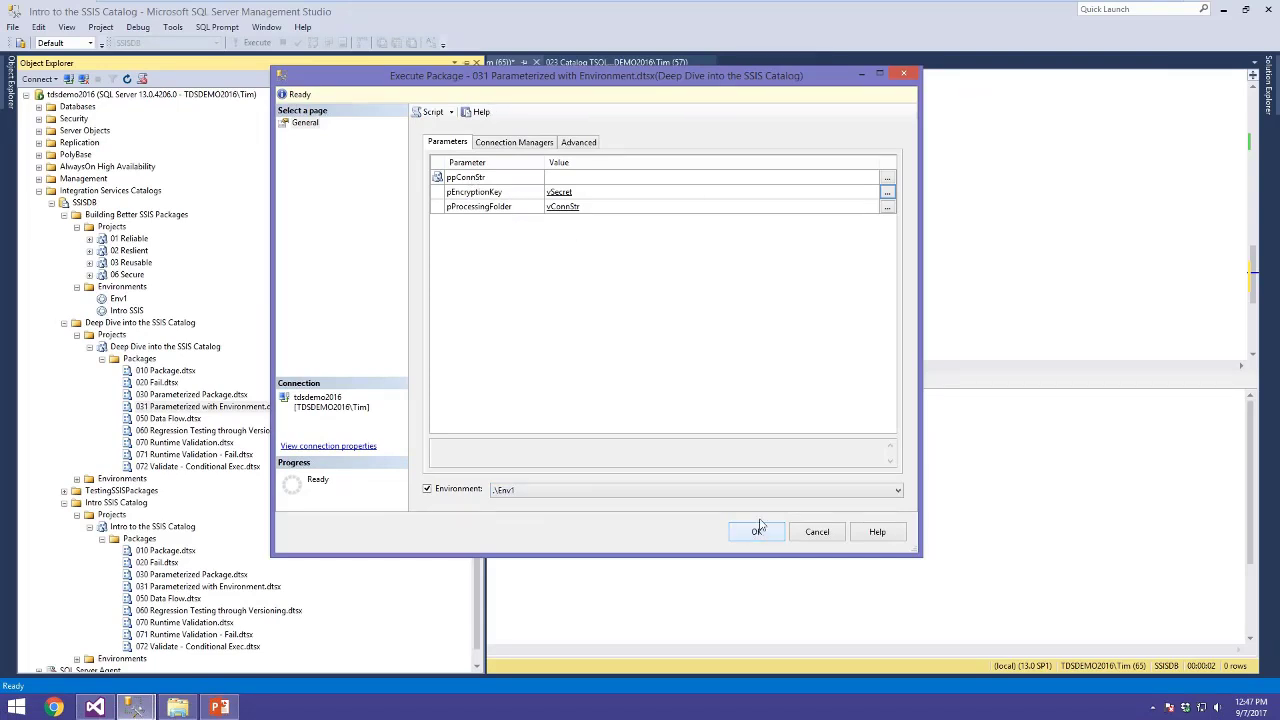
pyautogui.click(425, 114)
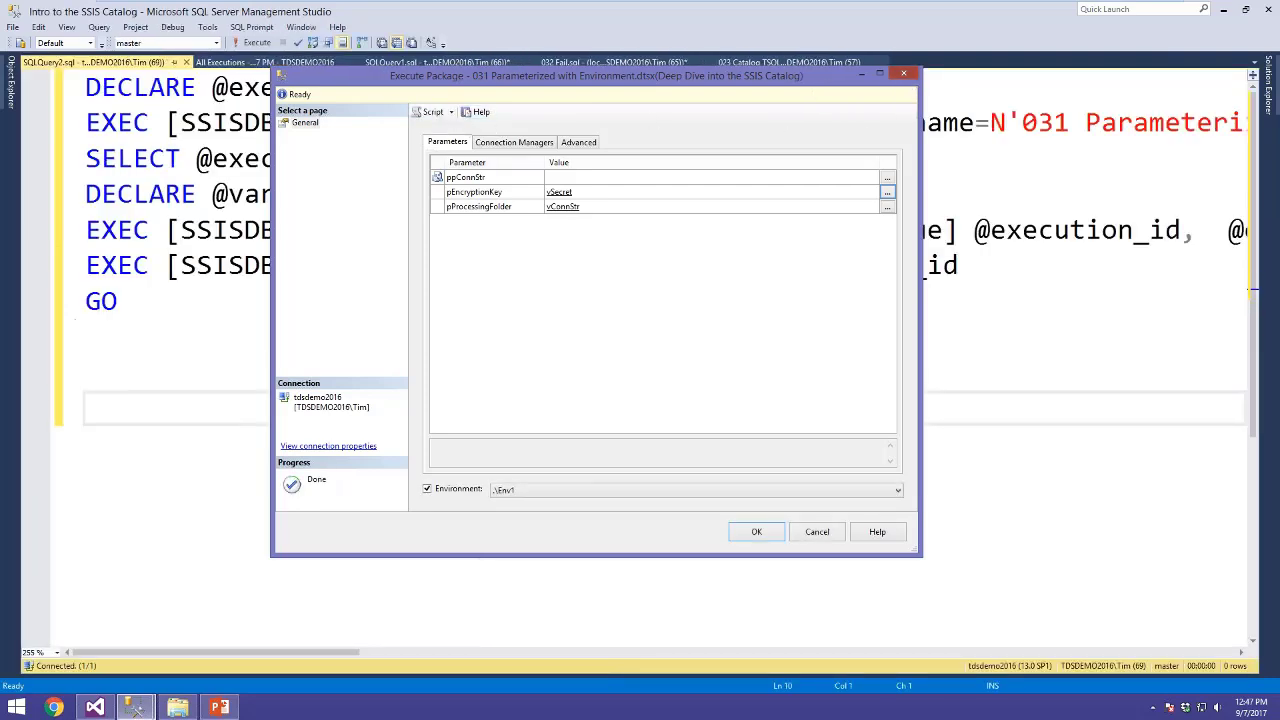
pyautogui.click(903, 73)
pyautogui.click(767, 122)
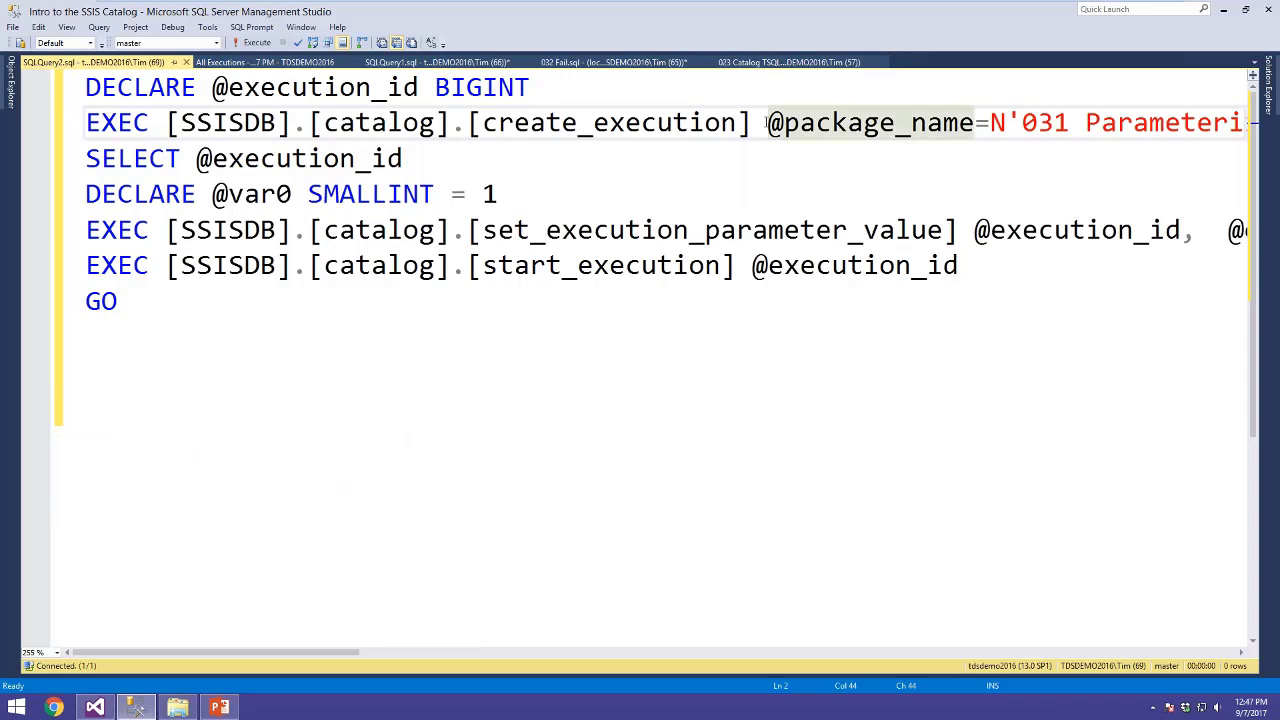
pyautogui.press('Return')
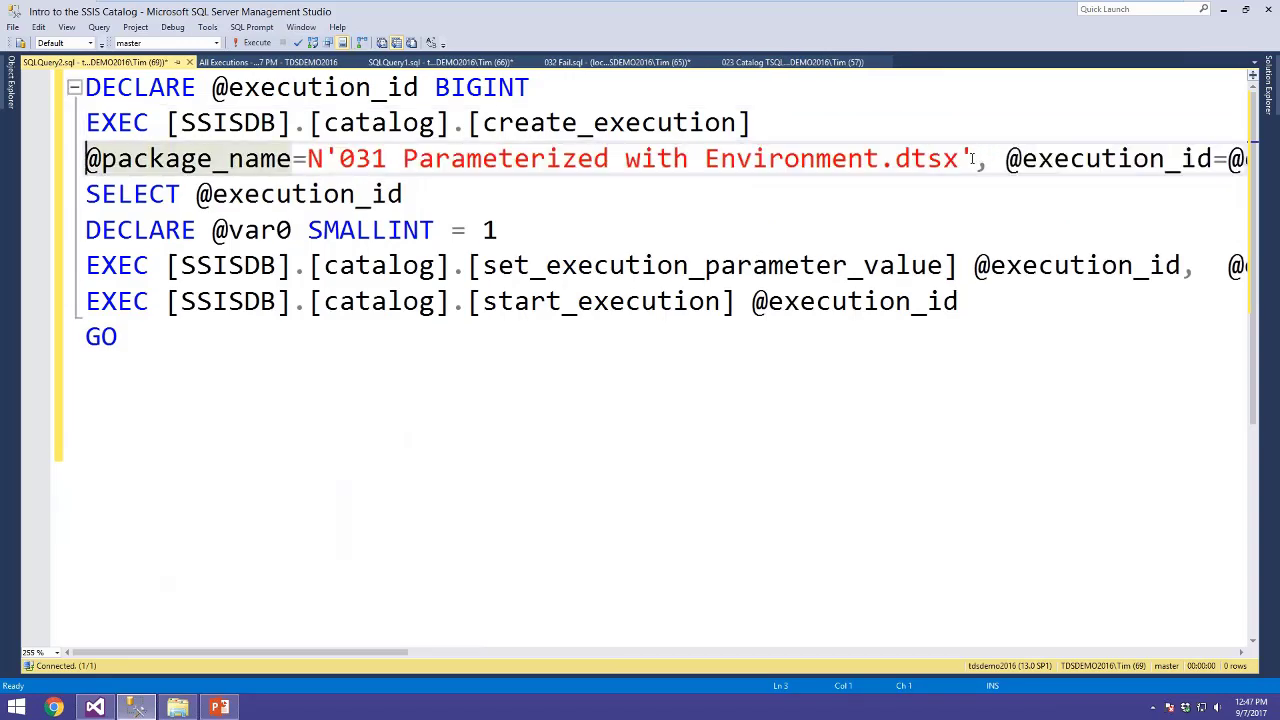
pyautogui.click(975, 160)
pyautogui.press('Return')
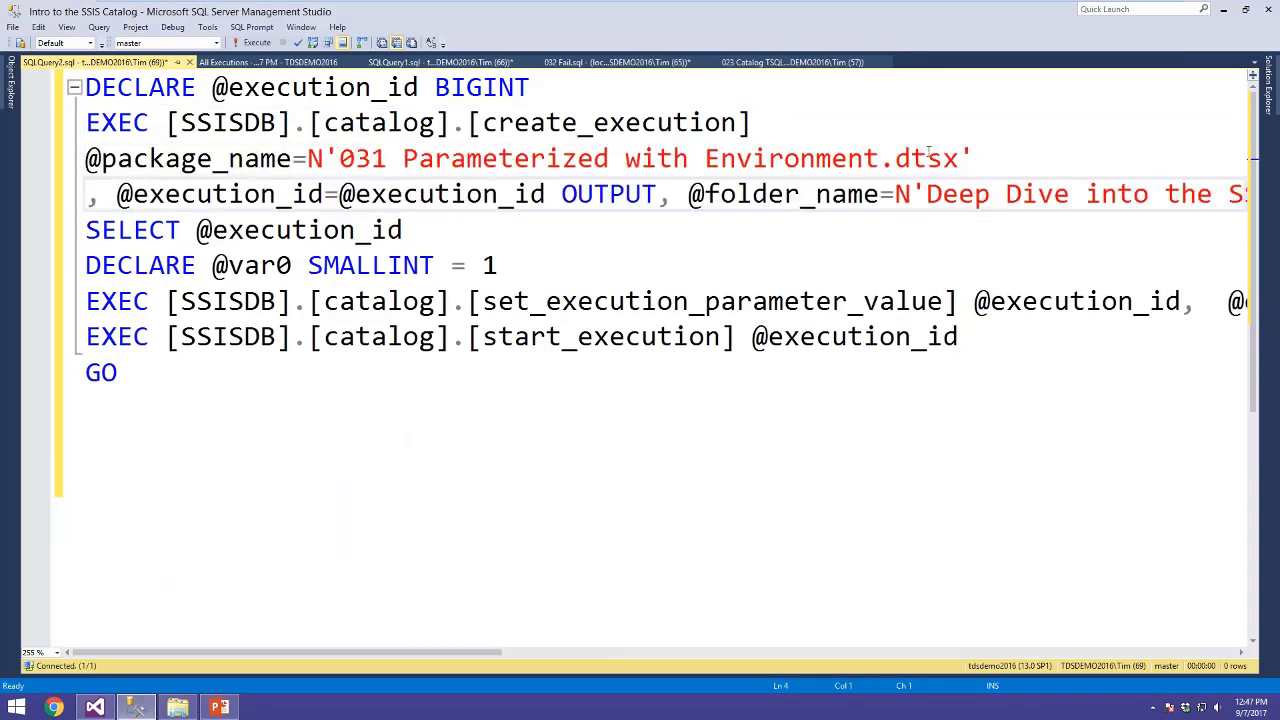
pyautogui.click(661, 195)
pyautogui.press('Return')
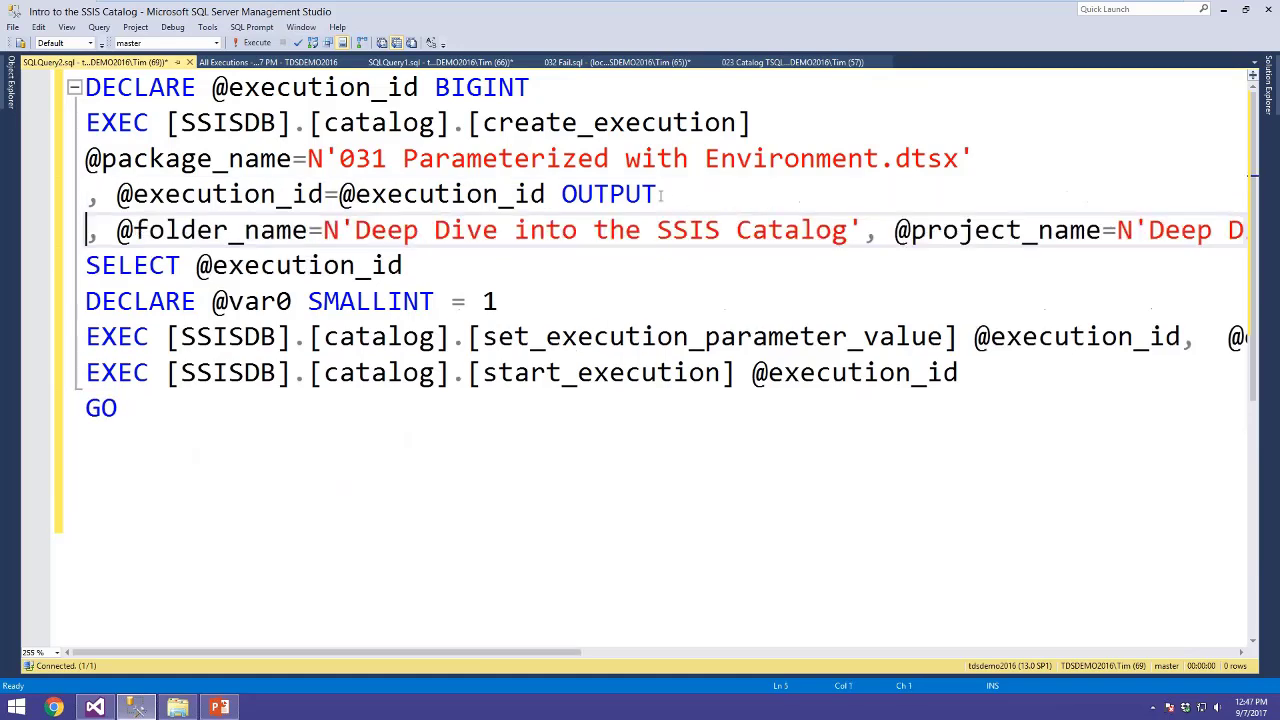
pyautogui.click(866, 231)
pyautogui.press('Return')
pyautogui.click(878, 266)
pyautogui.press('Return')
pyautogui.moveTo(498, 301); pyautogui.dragTo(780, 296)
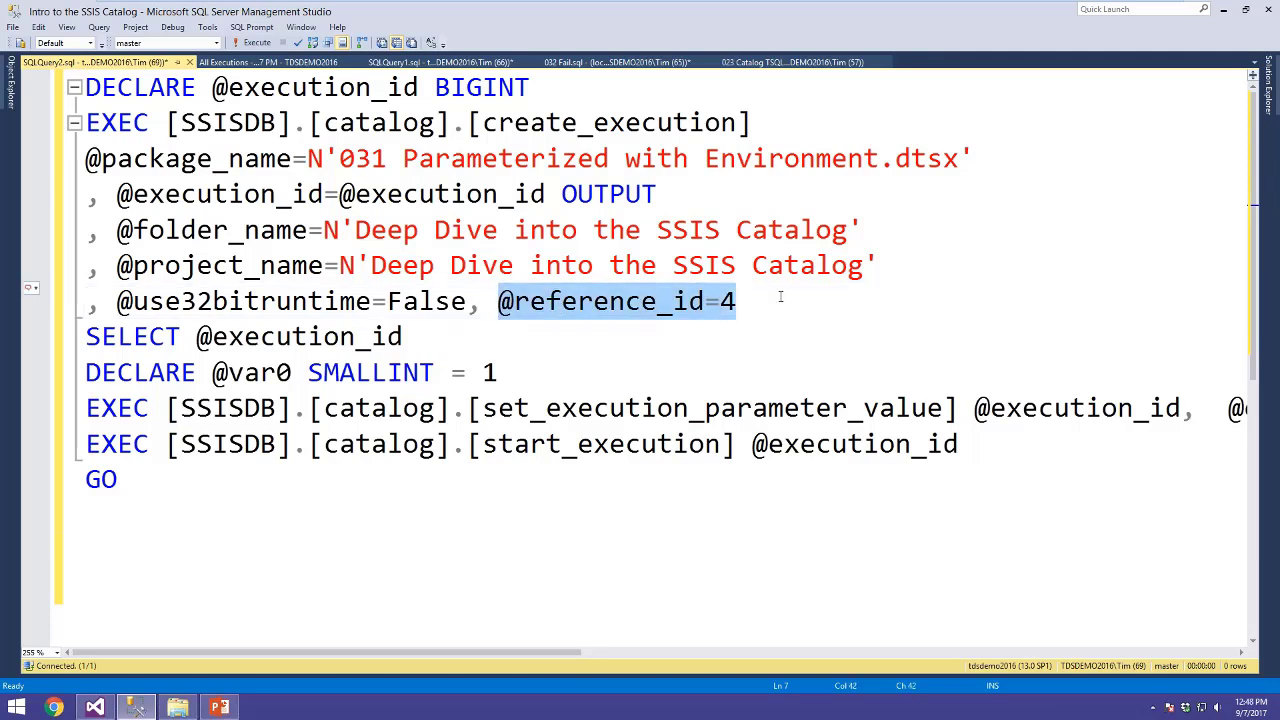
pyautogui.click(613, 300)
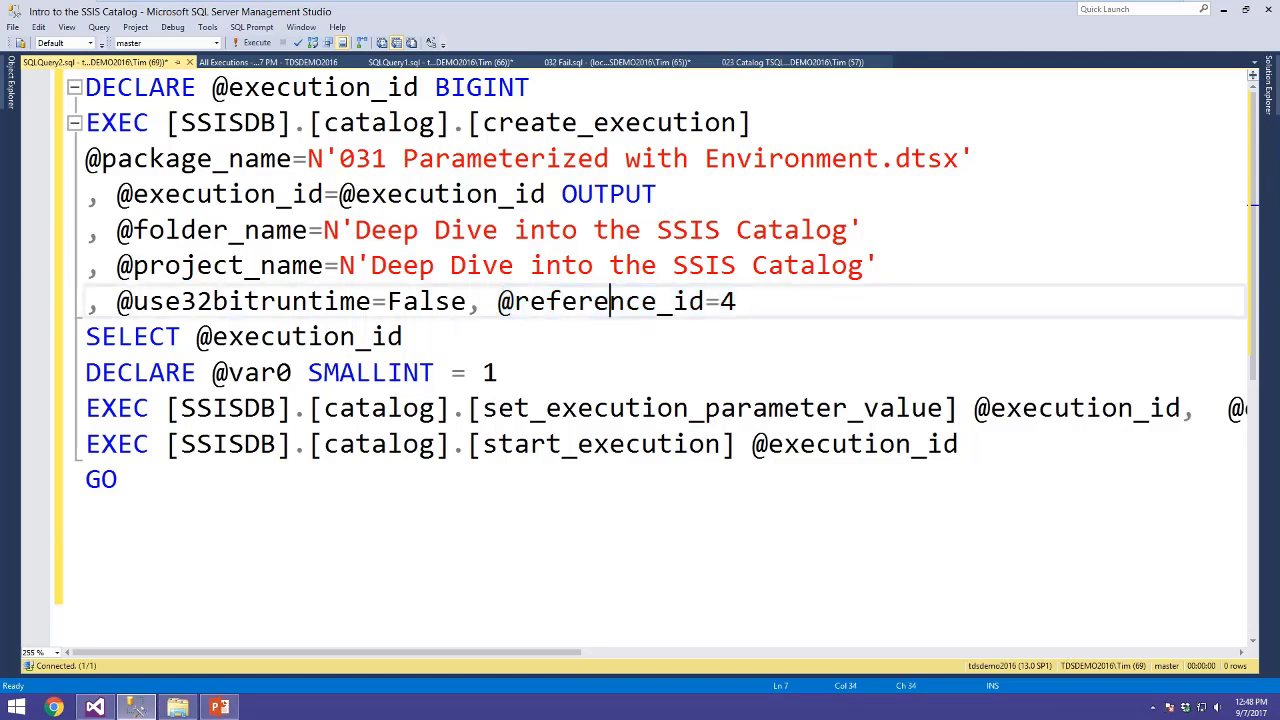
pyautogui.moveTo(499, 301); pyautogui.dragTo(745, 301)
pyautogui.click(707, 301)
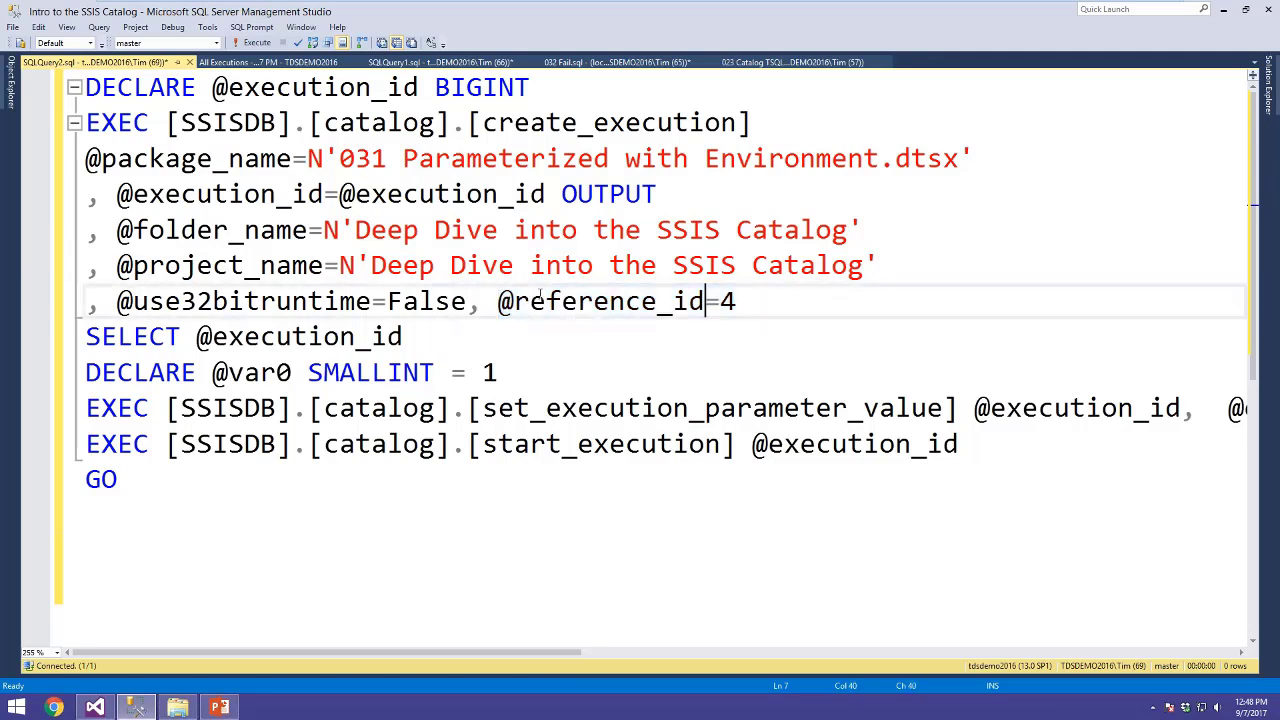
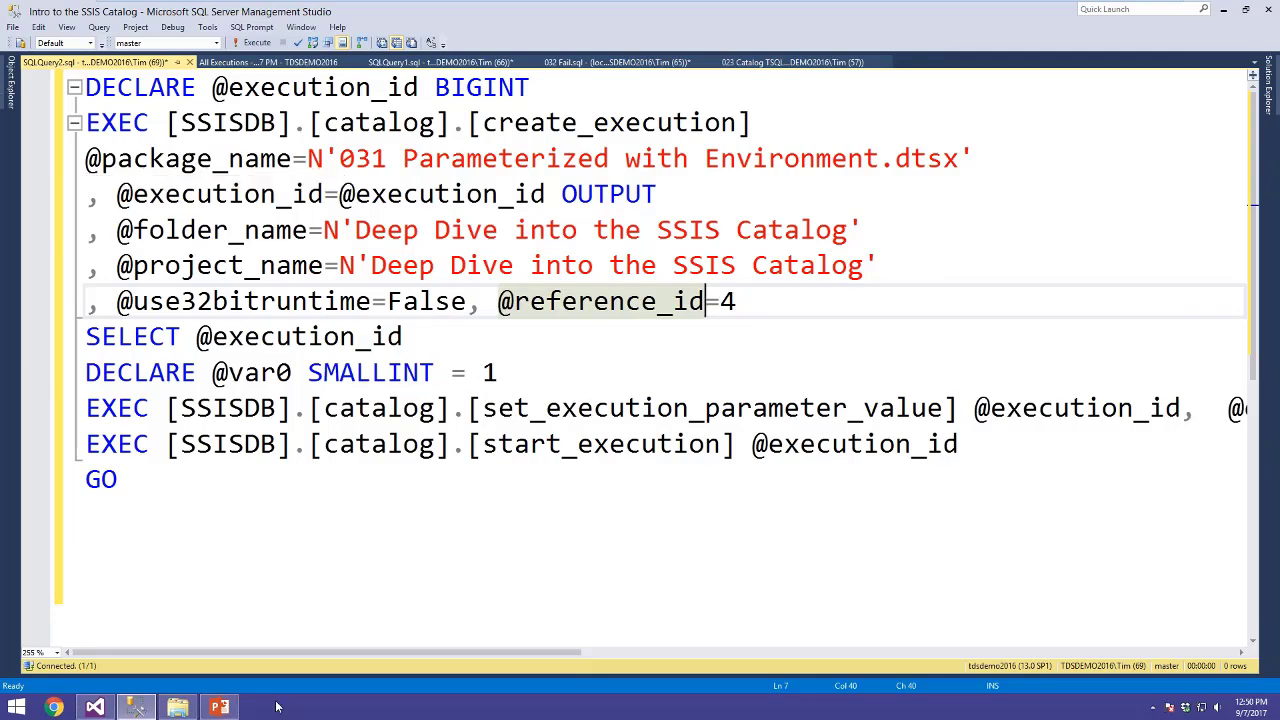
# Switch to the PowerPoint presentation and start the slide show from the current slide
pyautogui.click(216, 710)
pyautogui.hotkey('shift', 'F5')
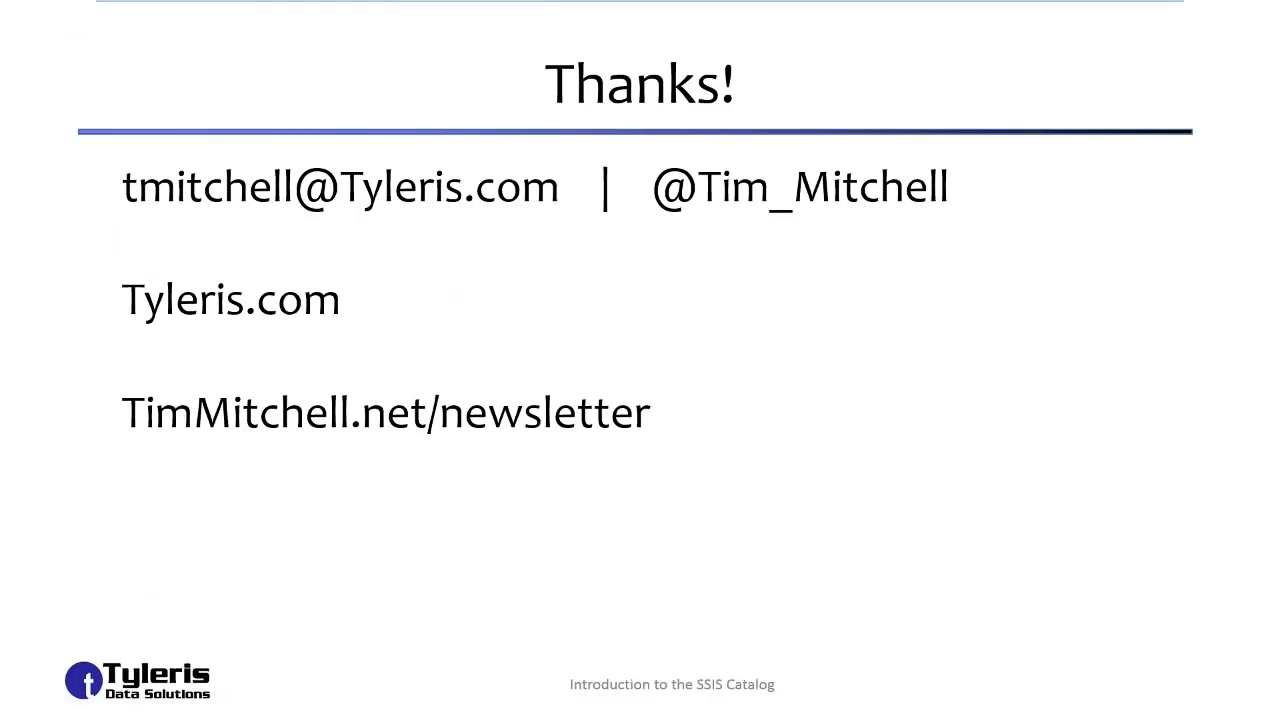